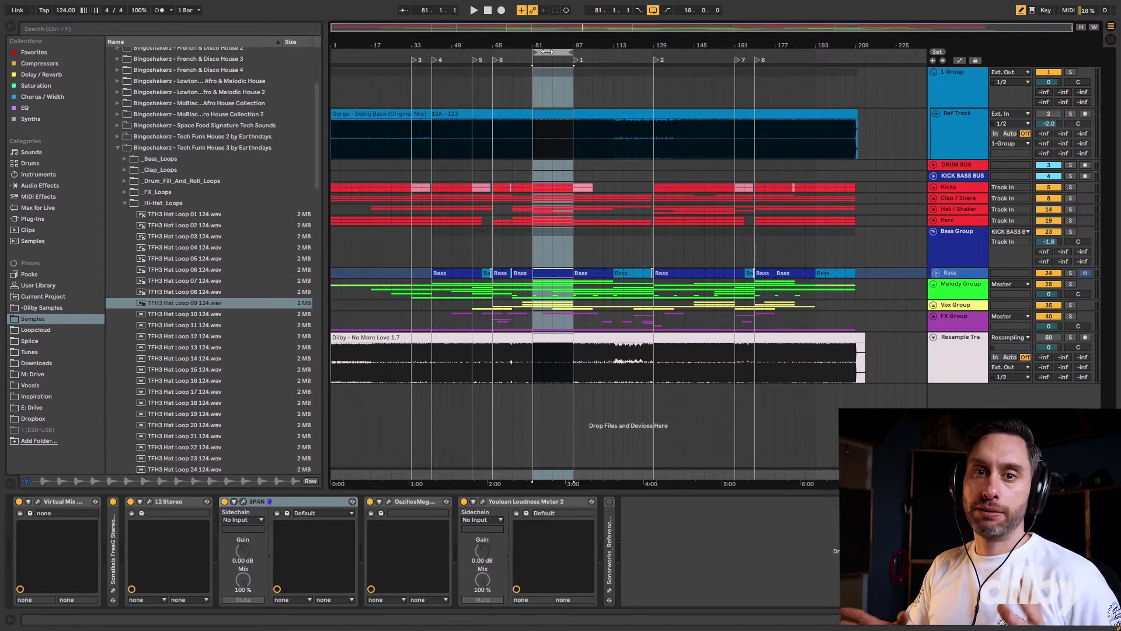
Select the looped section from bar 81 to bar 97 and audition the full mix there
left_click(550, 52)
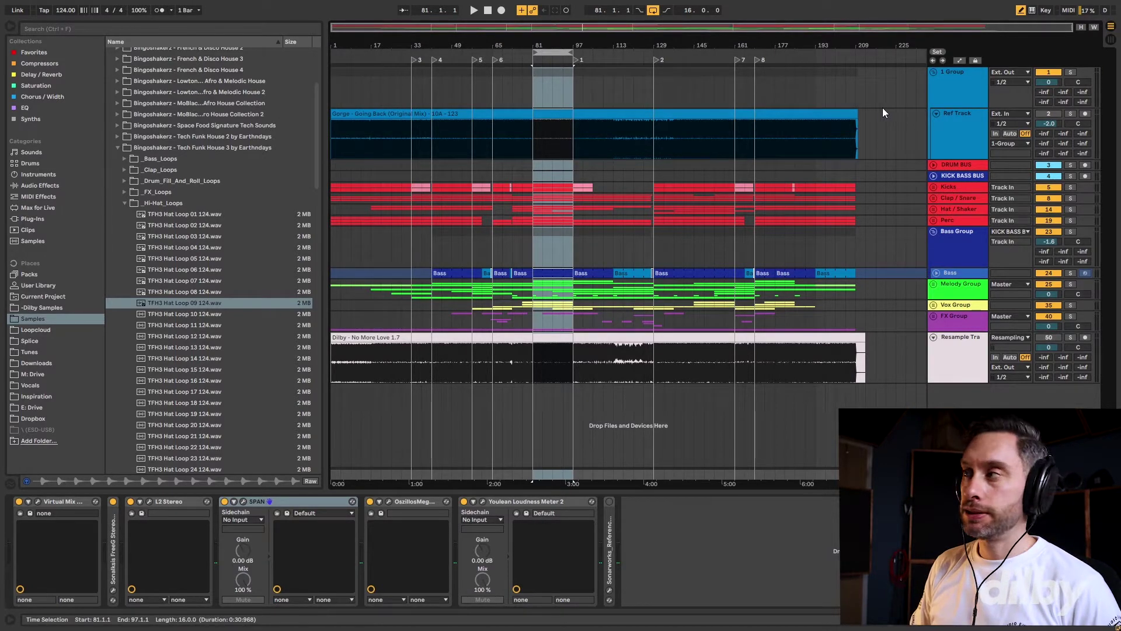
key("space")
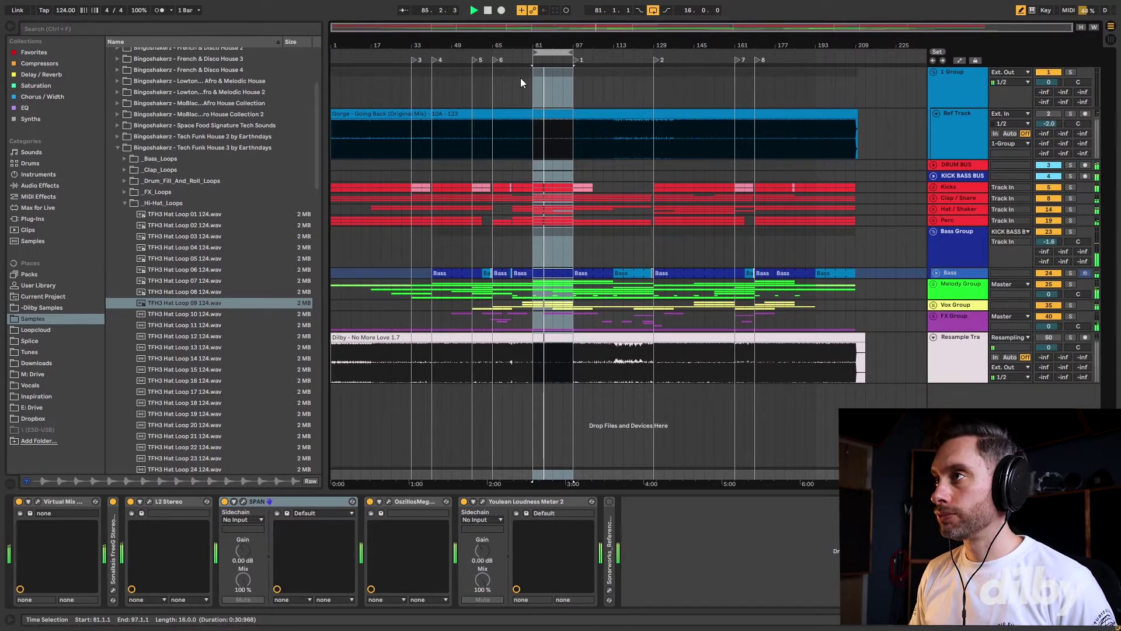
key("space")
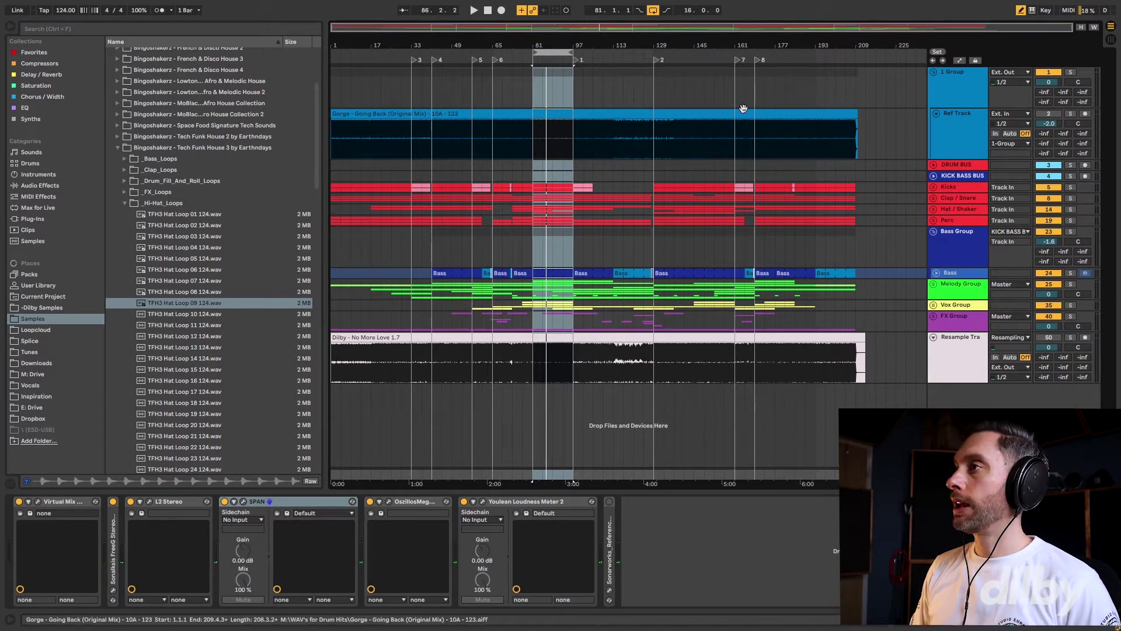
Solo the Ref Track and listen to the reference song over the looped section from bar 81
left_click(1070, 113)
key("space")
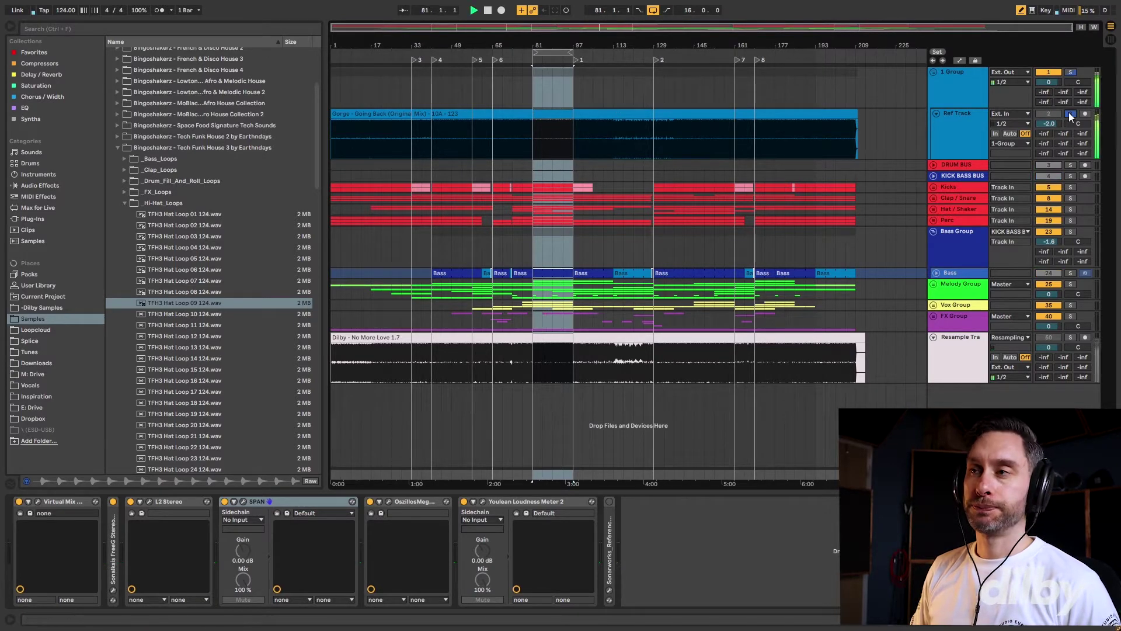
left_click_drag(566, 27, 576, 90)
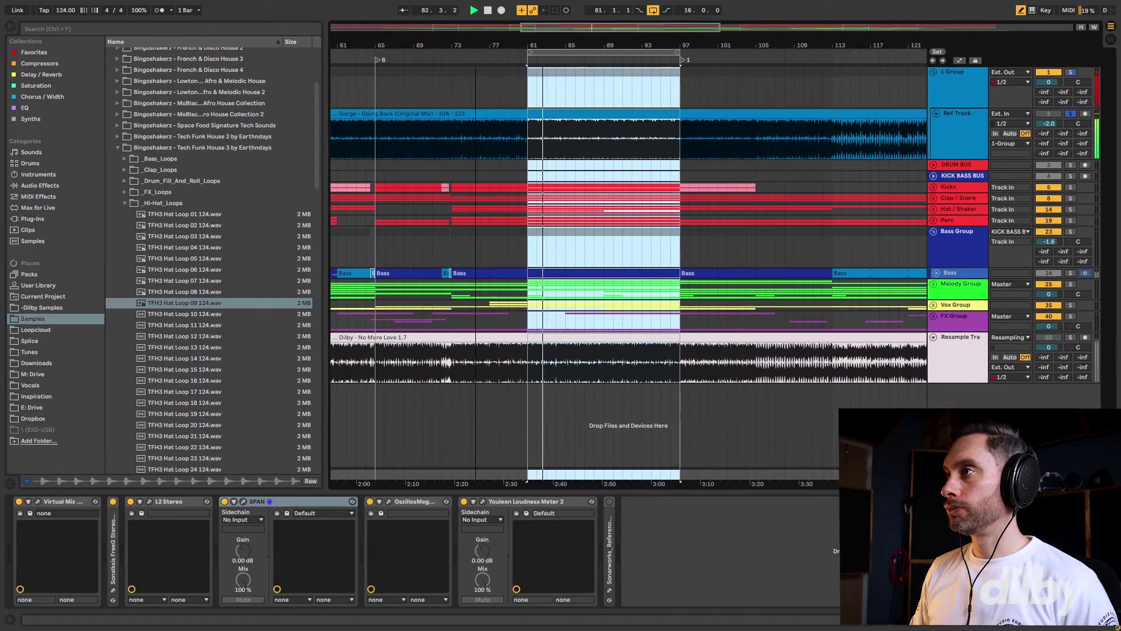
left_click(651, 60)
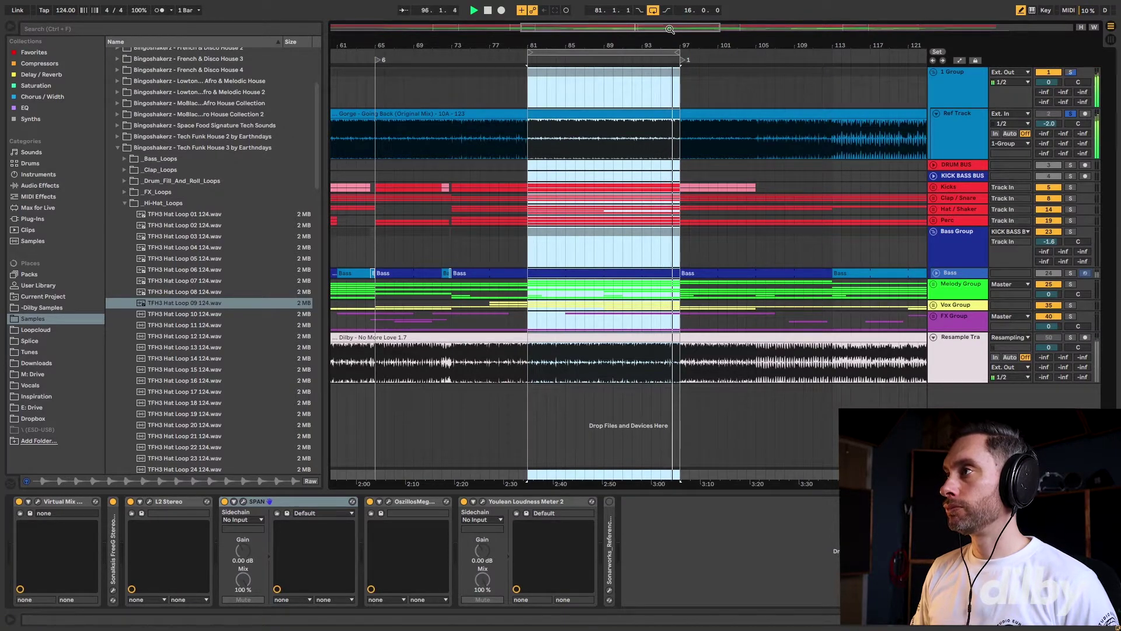
left_click_drag(670, 29, 707, 29)
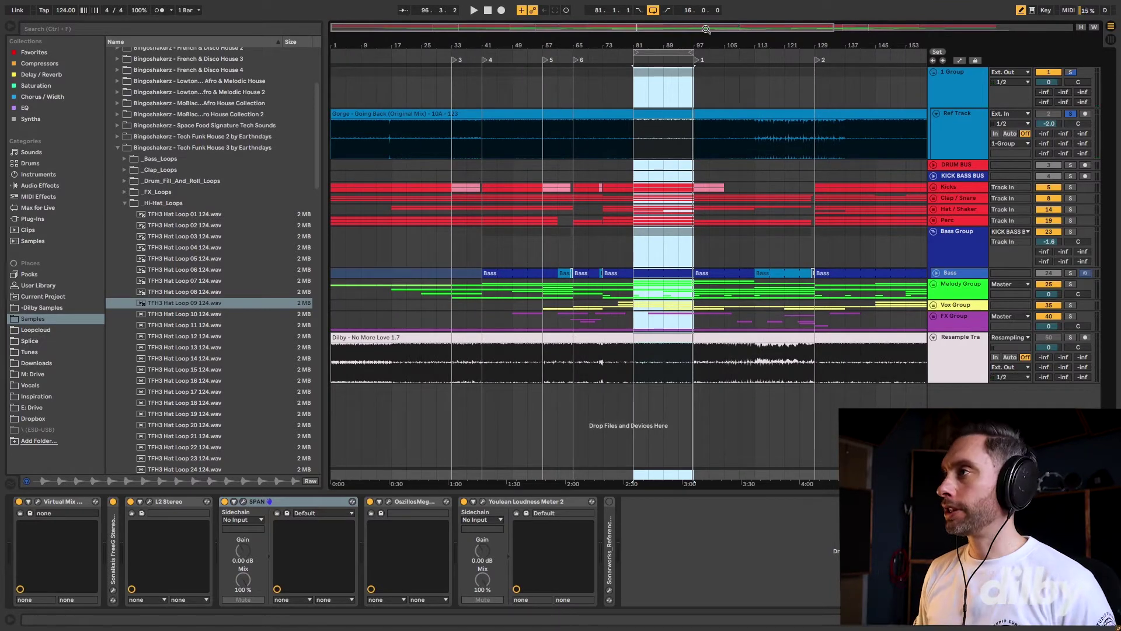
left_click_drag(707, 29, 844, 29)
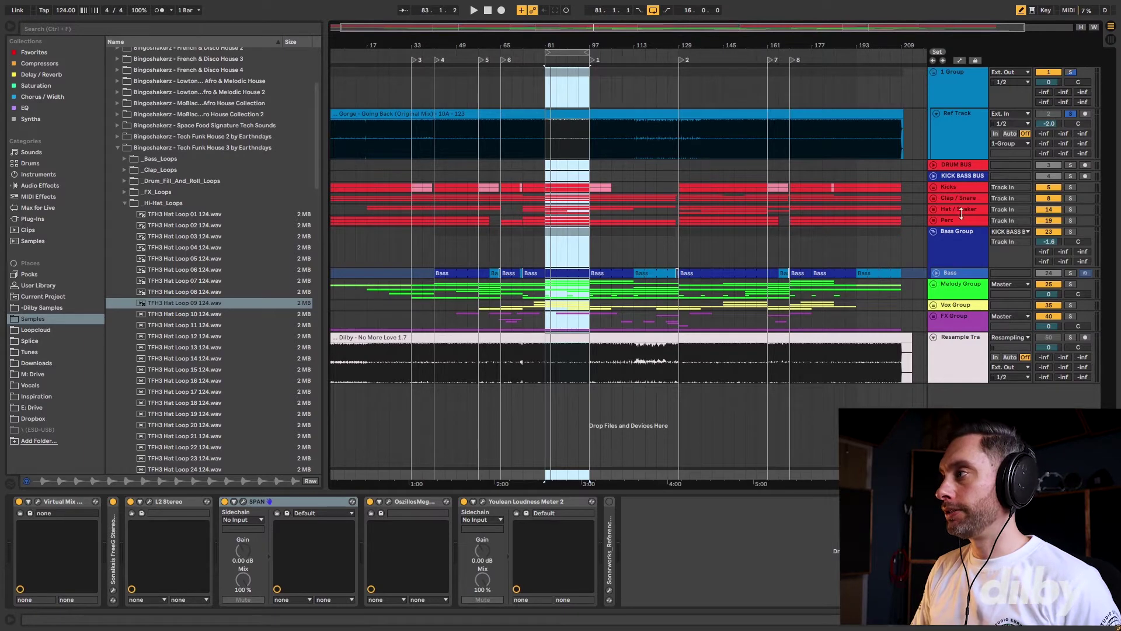
Fold the Bass Group and choose Ext. Out as the output of the group holding the Ref Track
left_click(933, 231)
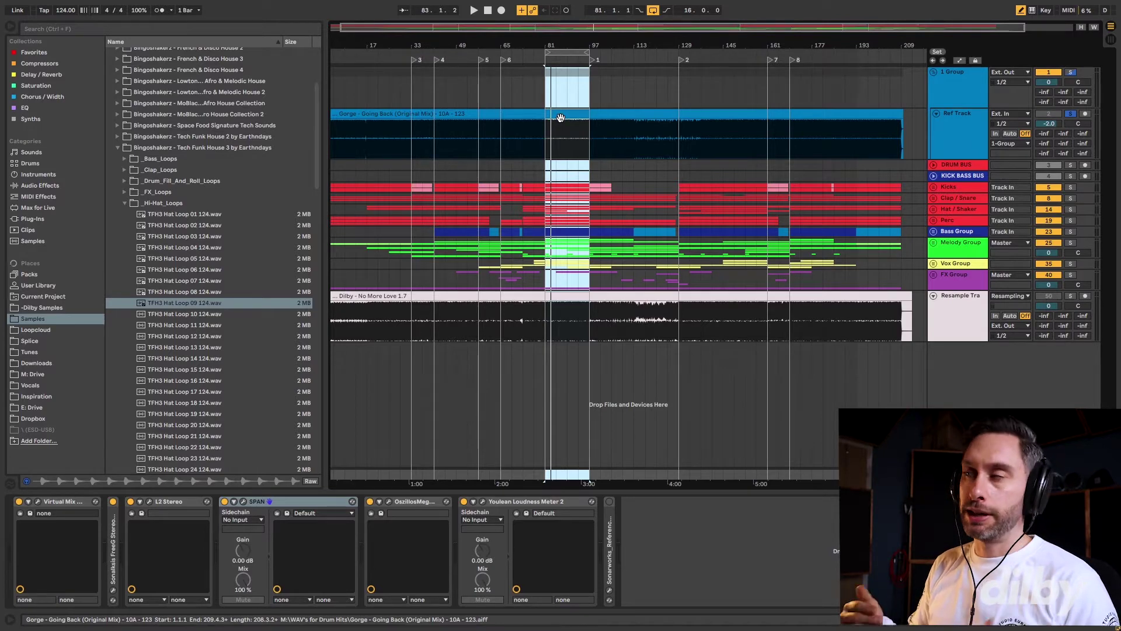
left_click(973, 114)
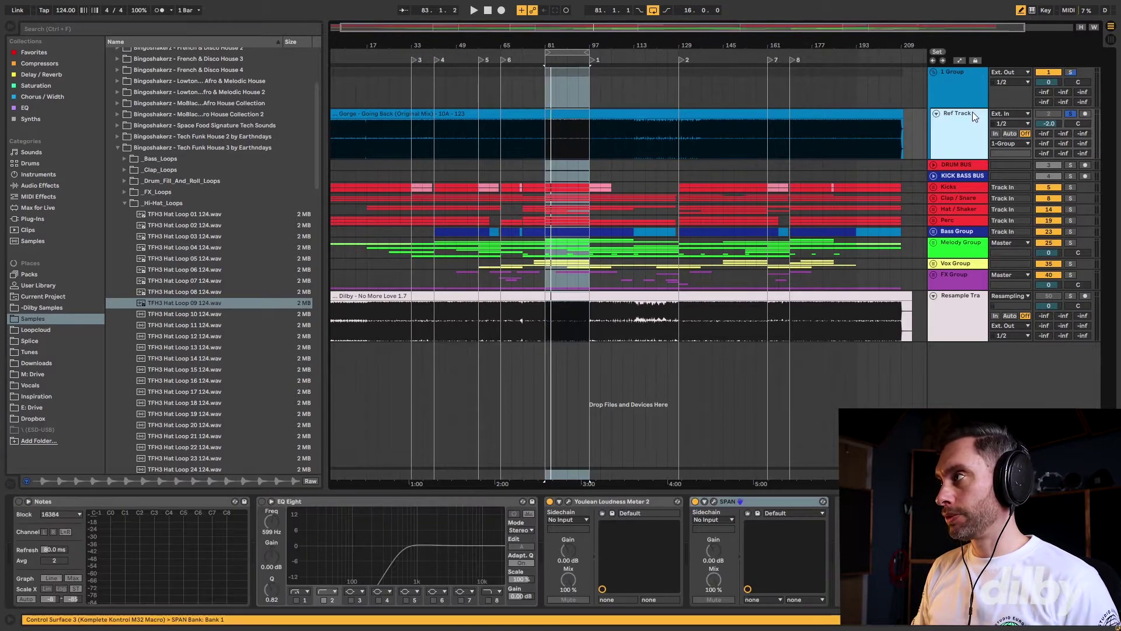
left_click(1011, 71)
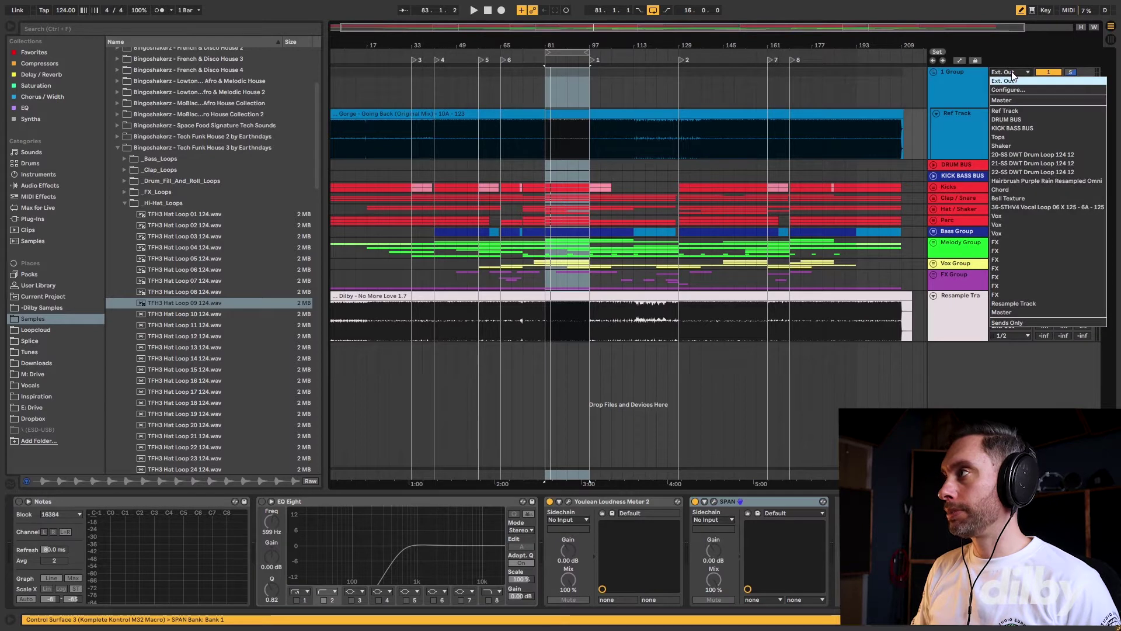
left_click(1004, 82)
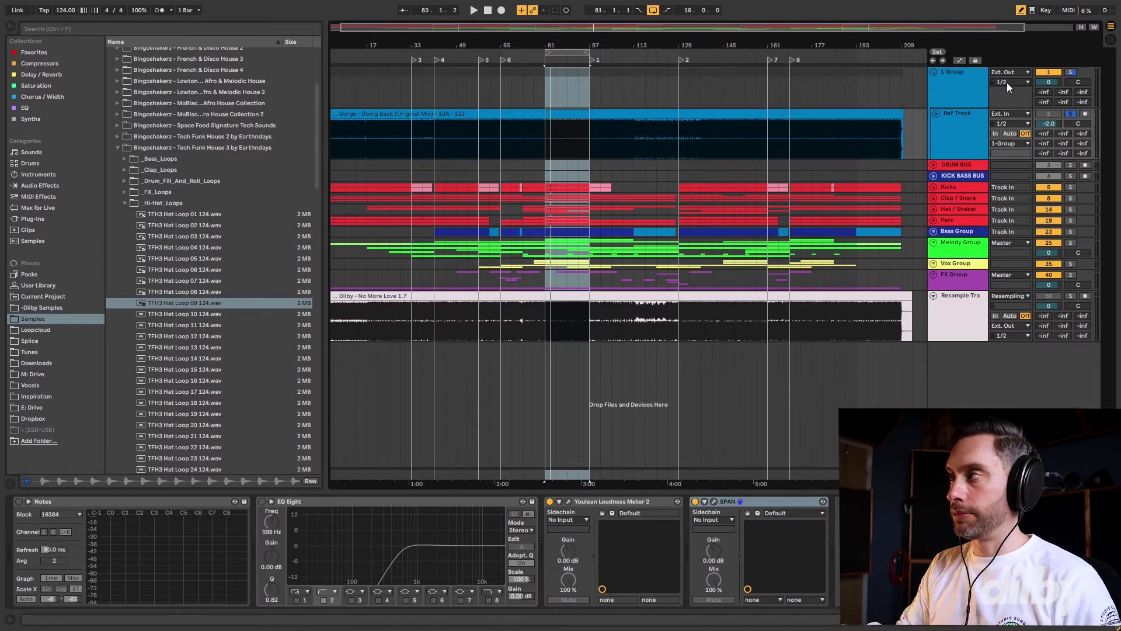
Duplicate the Ref Track and delete the reference clip from the copy, leaving an empty second reference track
left_click(962, 115)
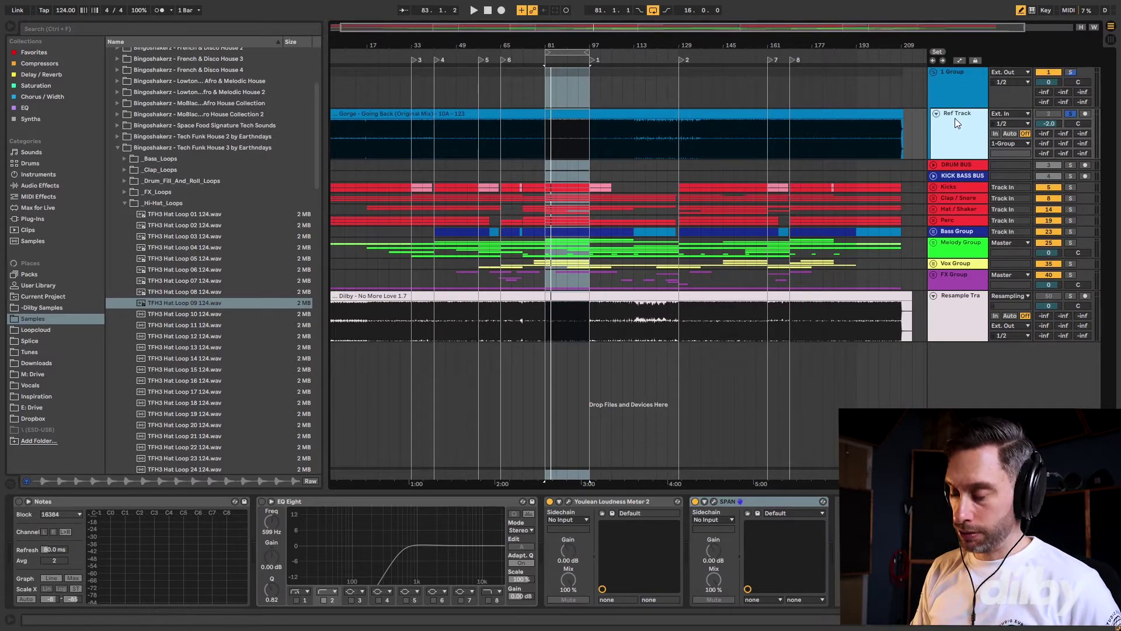
key("ctrl+d")
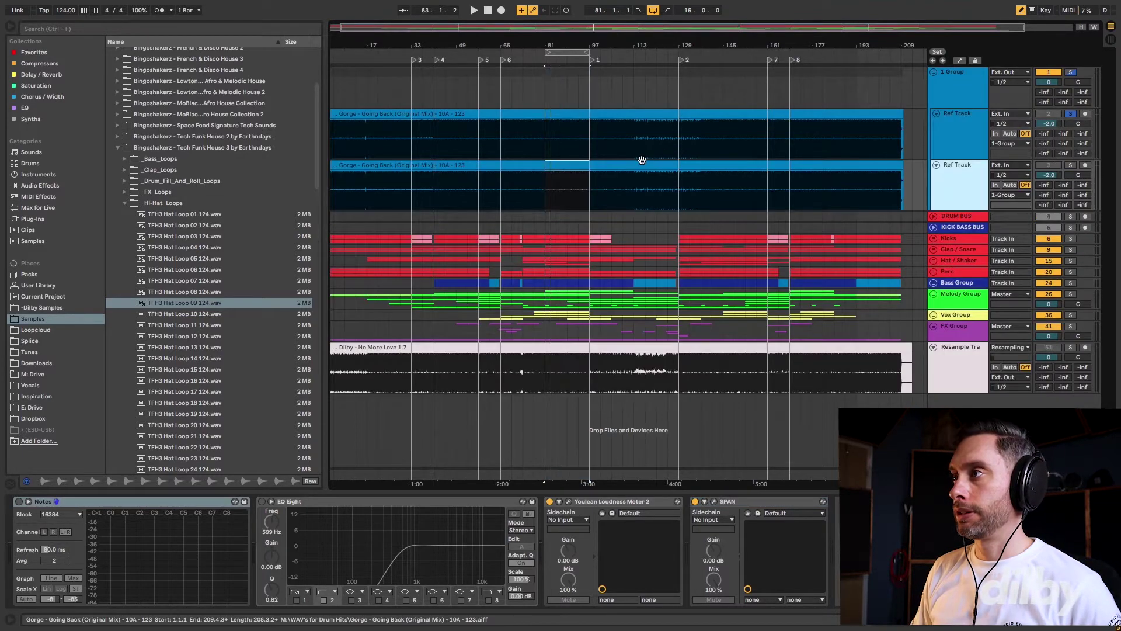
left_click(639, 164)
left_click(639, 164)
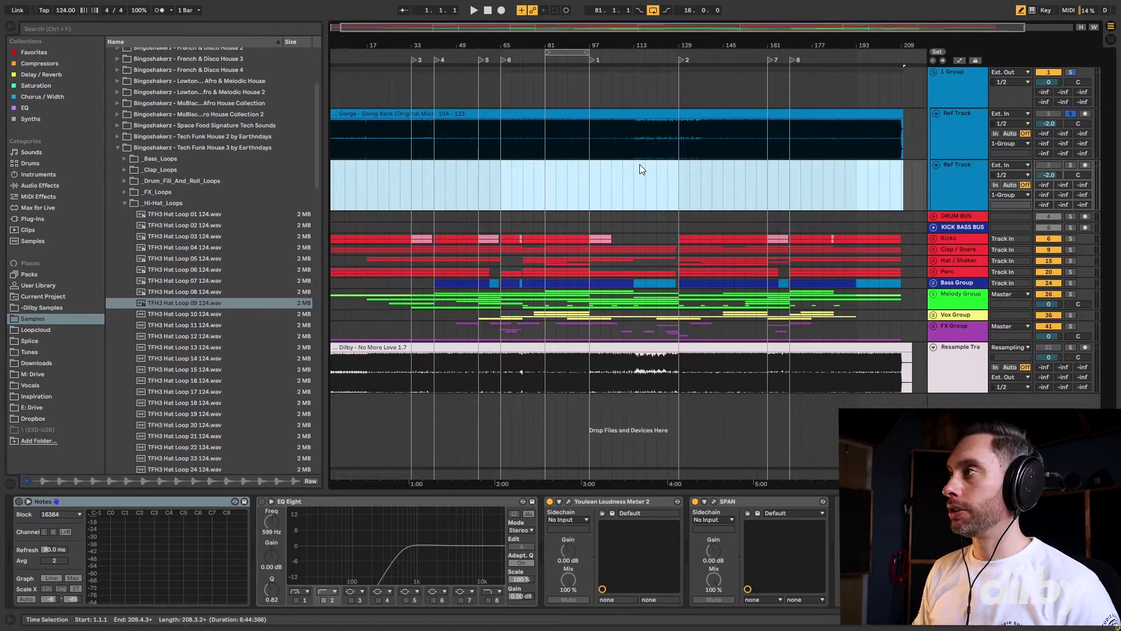
Turn off solo on the original Ref Track and audition the full mix from bar 85
left_click(1071, 114)
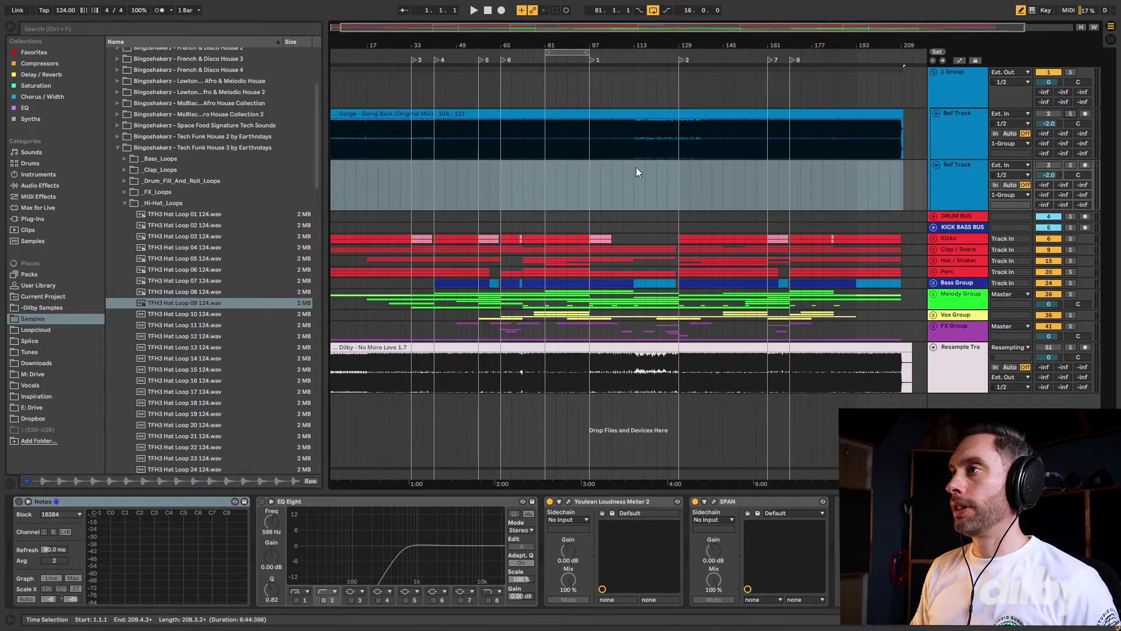
left_click(556, 170)
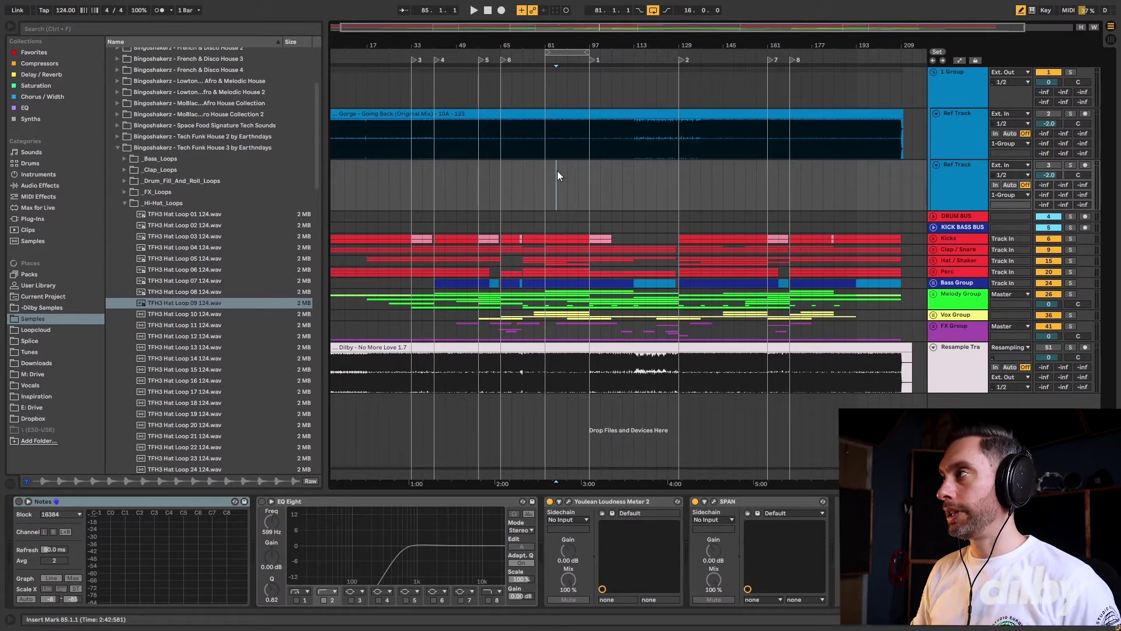
key("space")
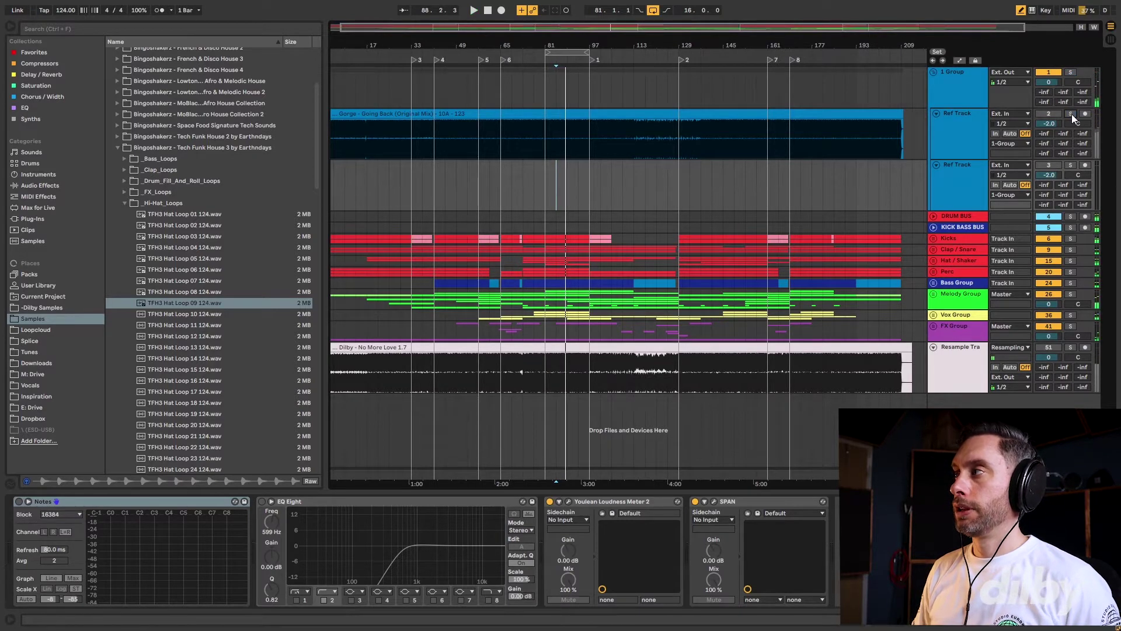
key("space")
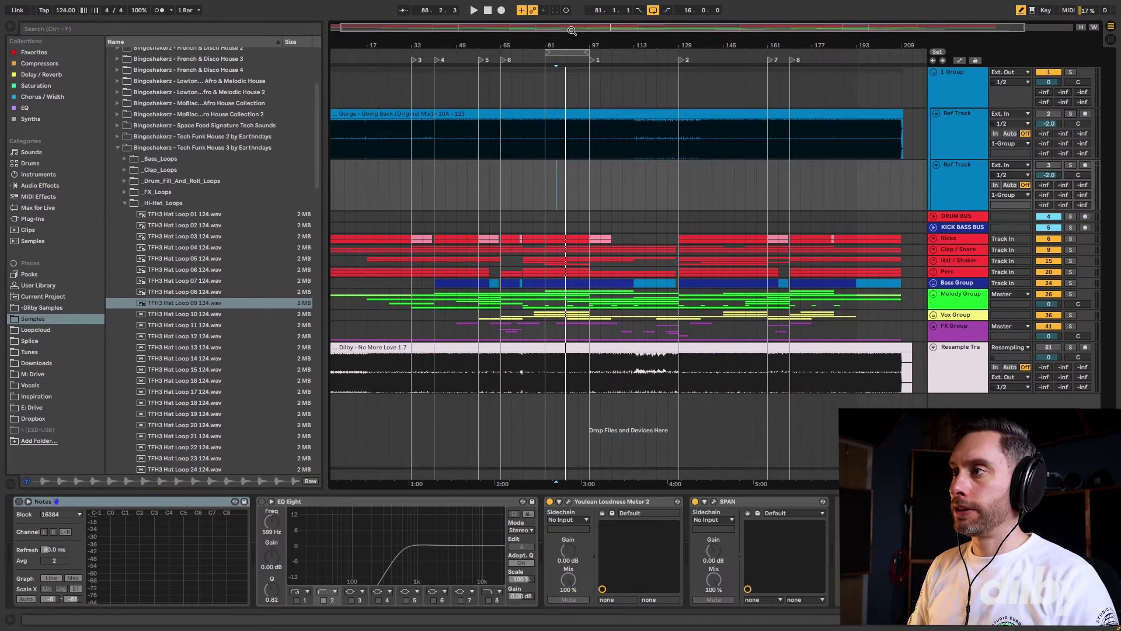
key("space")
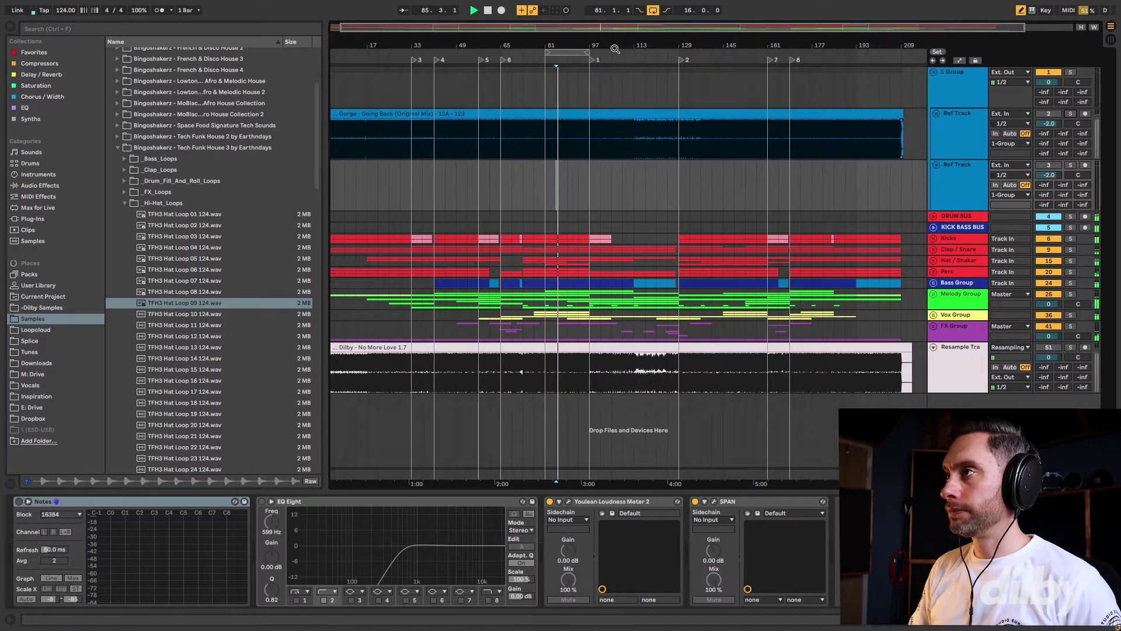
left_click_drag(613, 31, 585, 170)
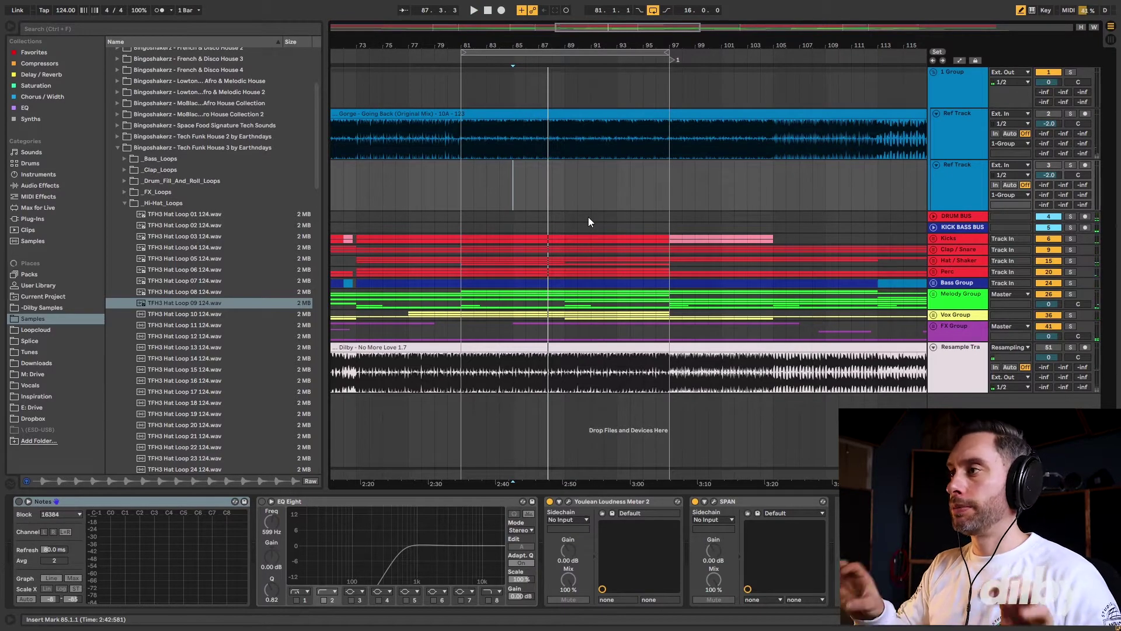
Unfold the Melody Group, solo its Organ track, and audition the part from bar 85
left_click(934, 294)
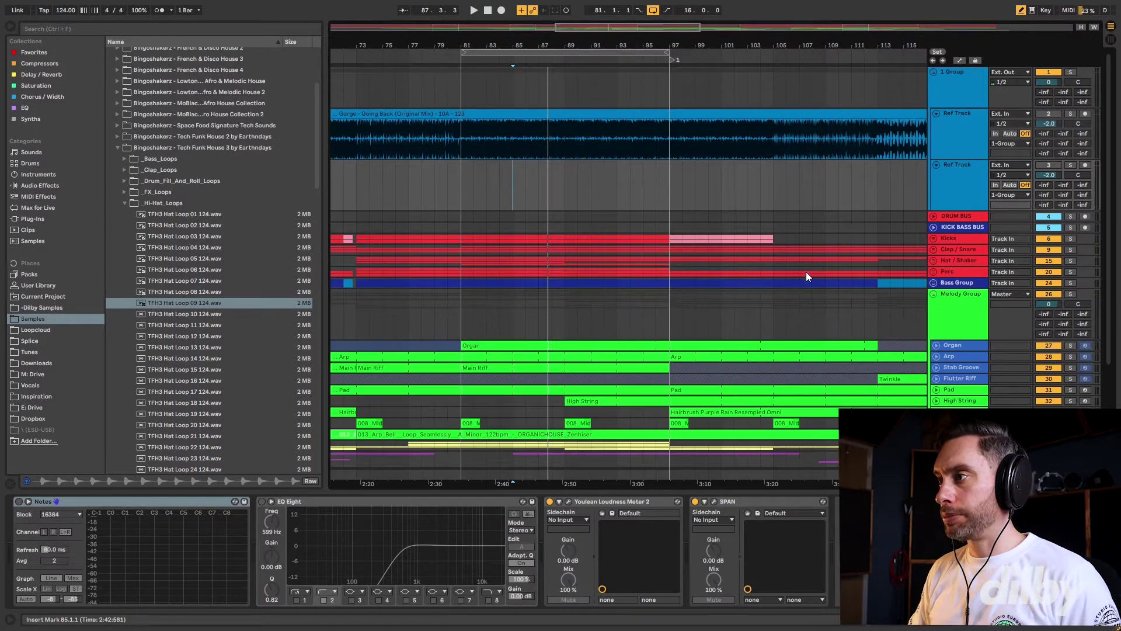
scroll(806, 271, "down", 1)
left_click(1069, 298)
key("space")
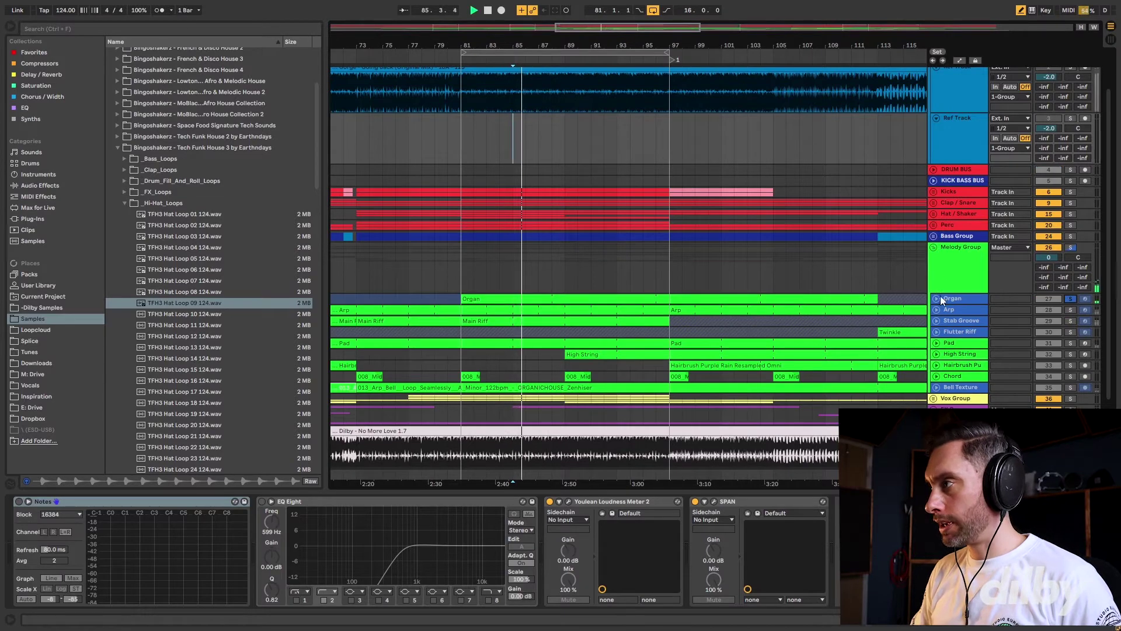
left_click(937, 299)
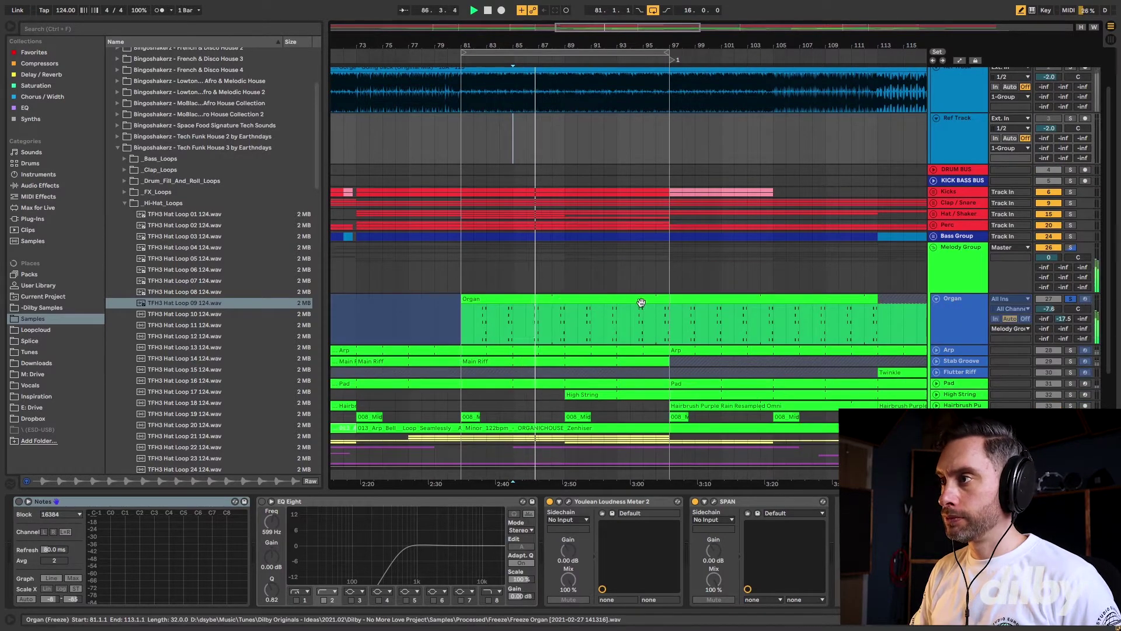
left_click(935, 297)
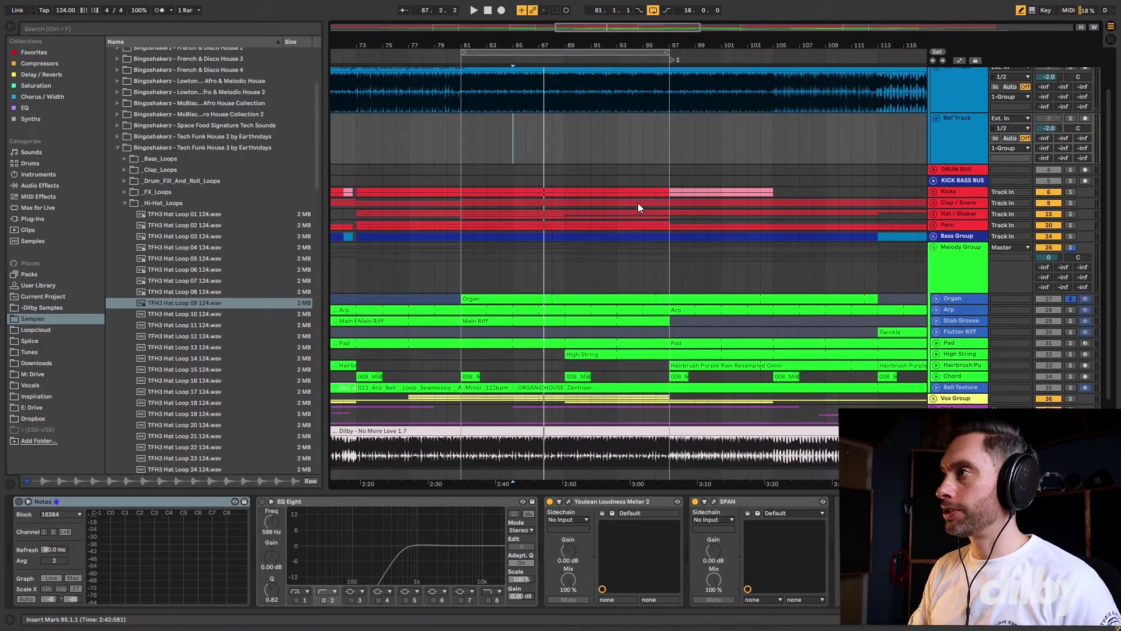
scroll(620, 198, "up", 1)
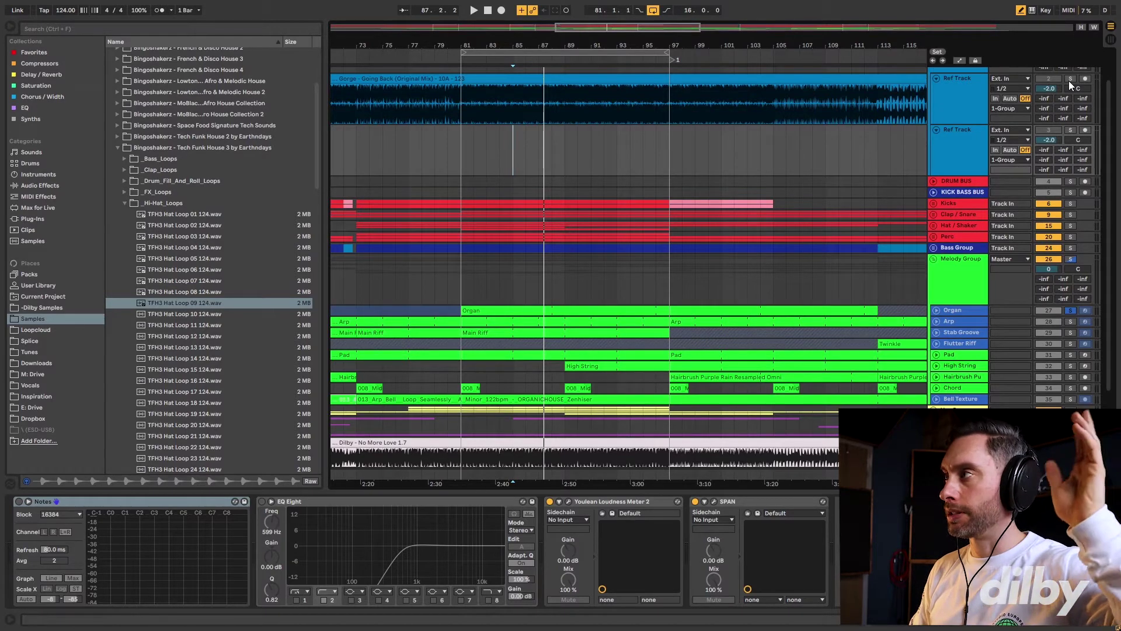
key("space")
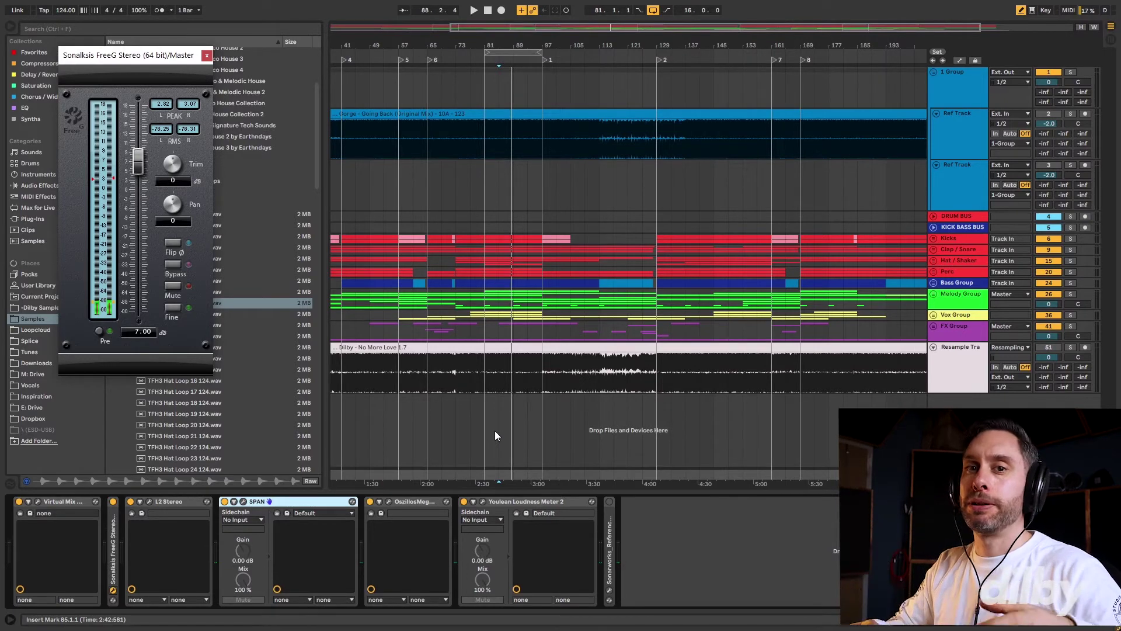
Measure the full mix's loudness with Youlean Loudness Meter 2 on the Master, and close the meter window
left_click(482, 502)
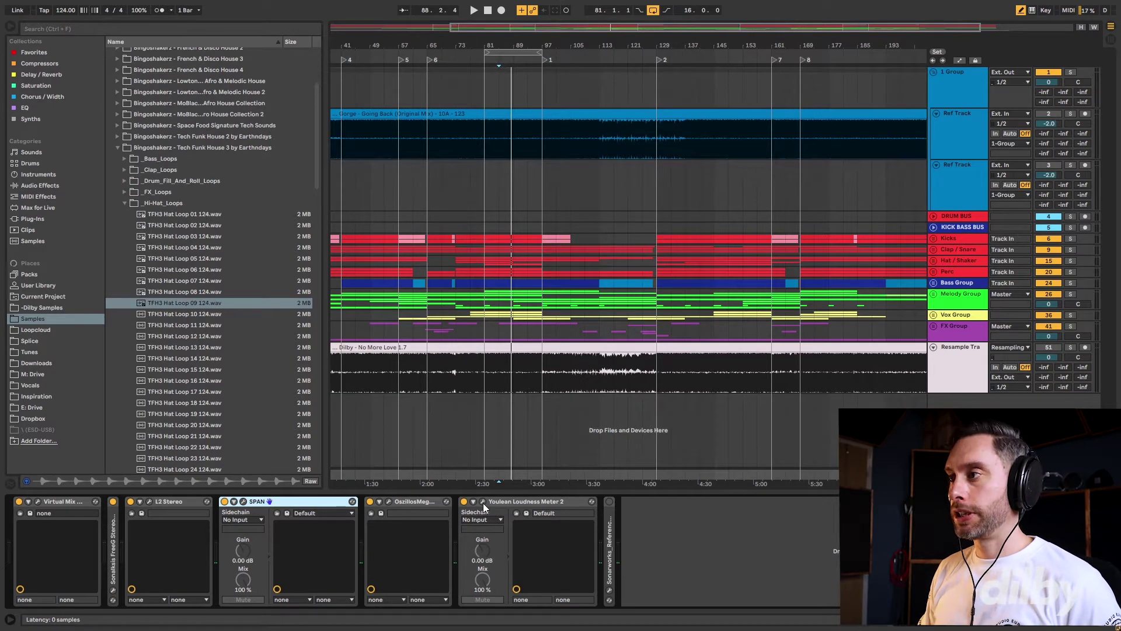
left_click(482, 501)
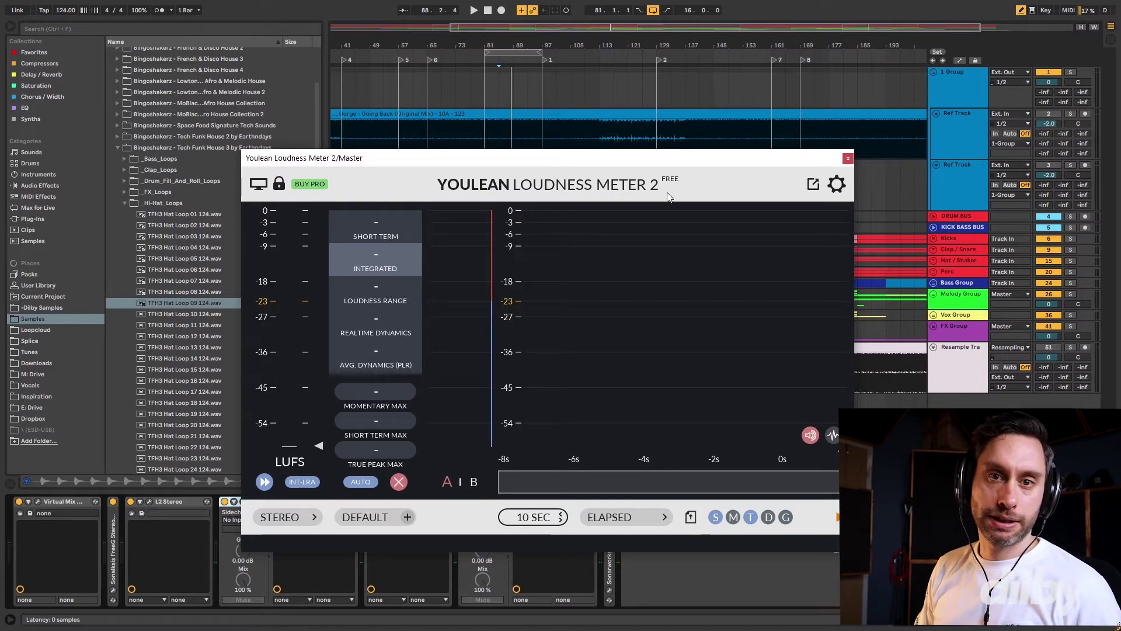
key("space")
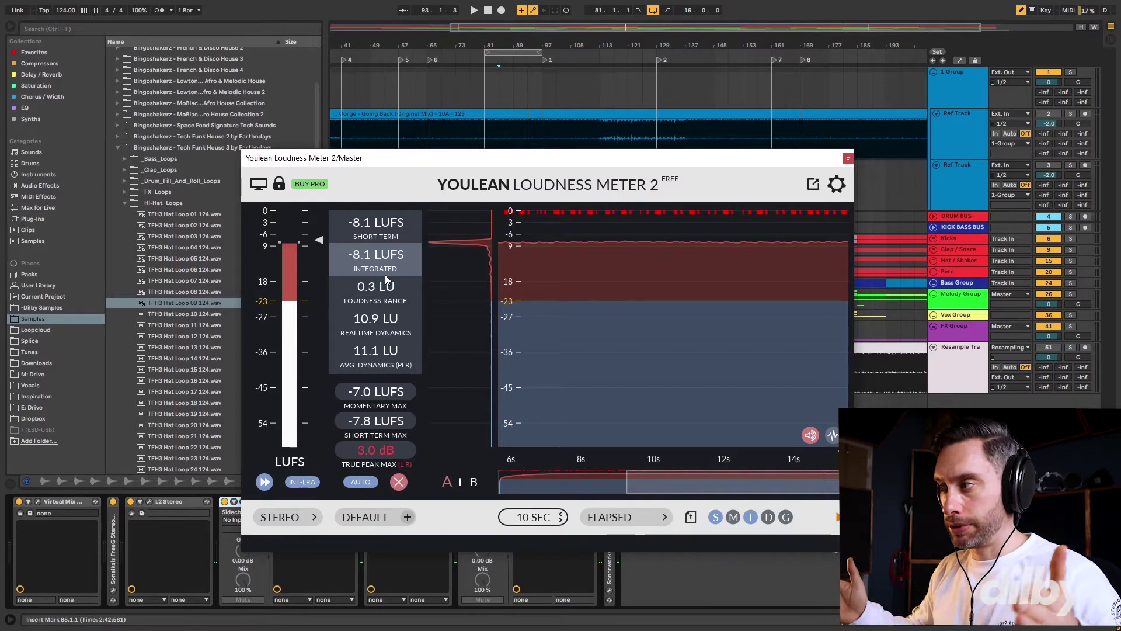
left_click(848, 158)
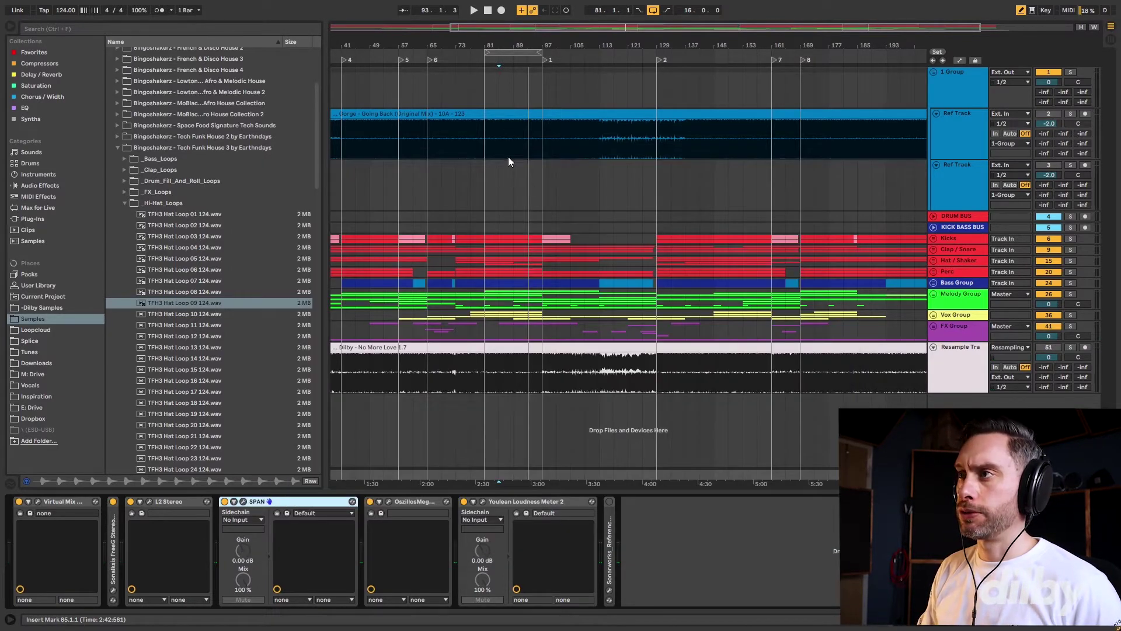
Measure the soloed reference song's loudness with Youlean Loudness Meter 2 on the Ref Track, and select the reference clip
key("ctrl+alt+p")
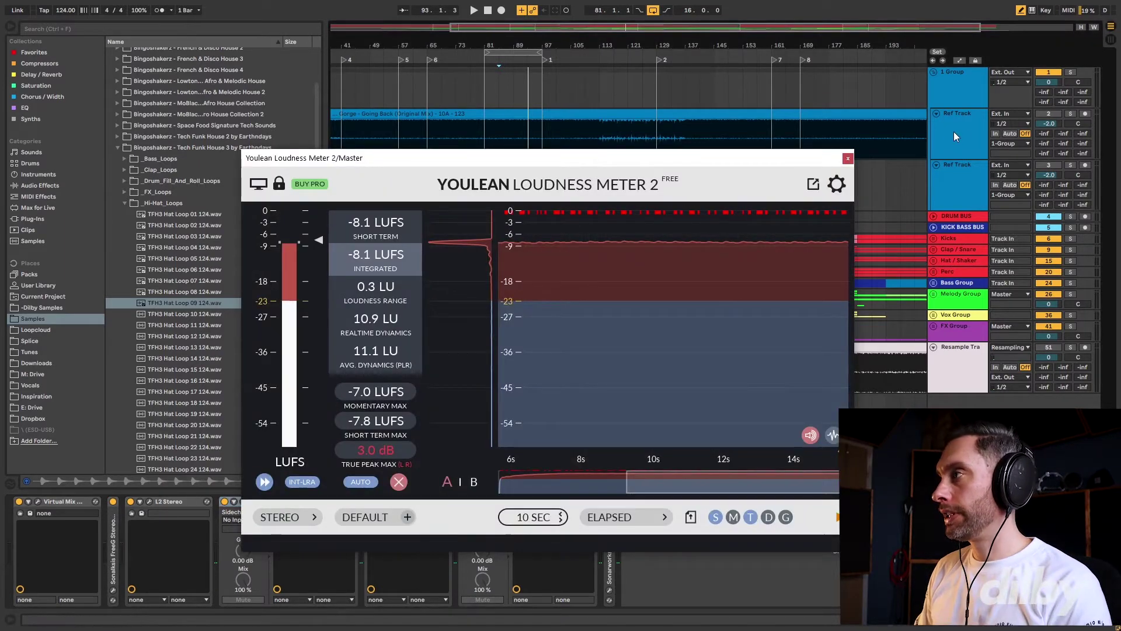
left_click(959, 117)
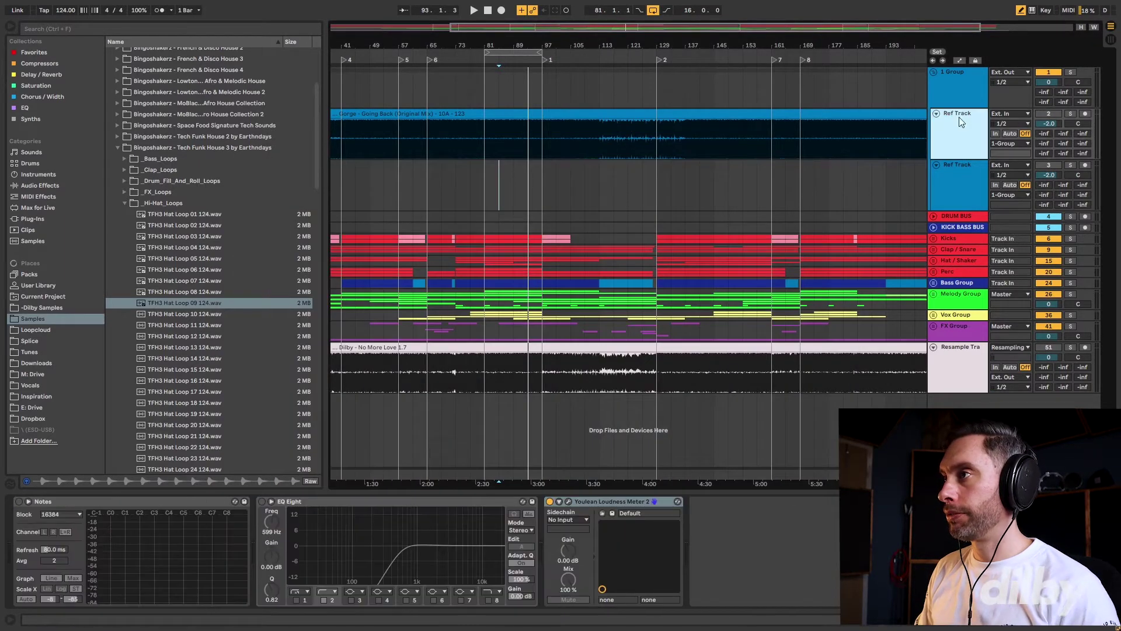
left_click(569, 502)
key("space")
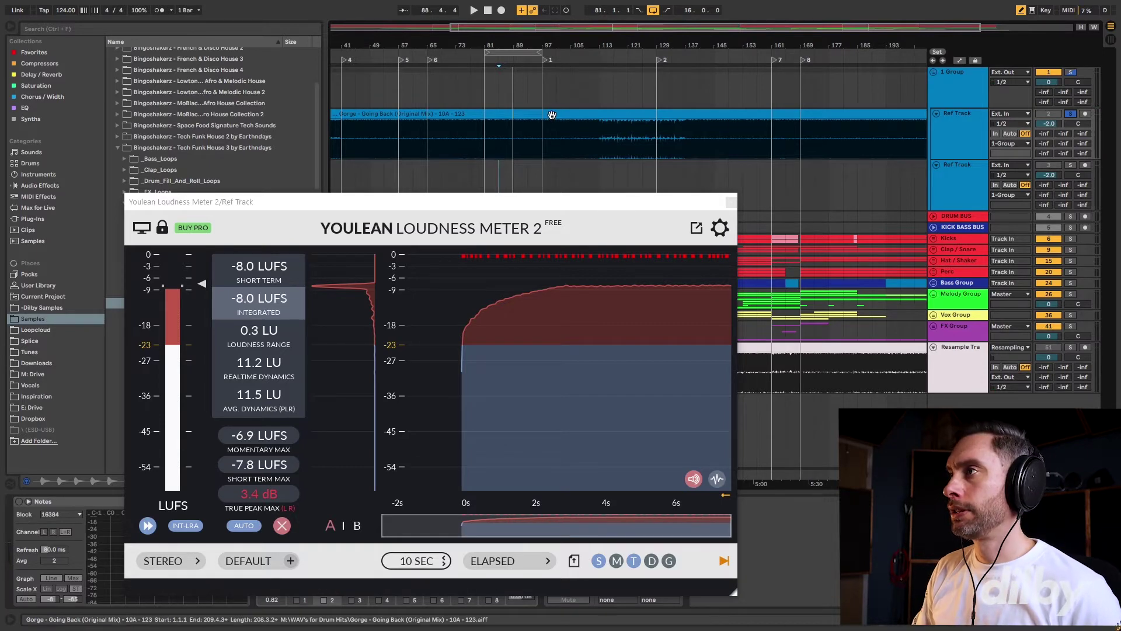
left_click(550, 114)
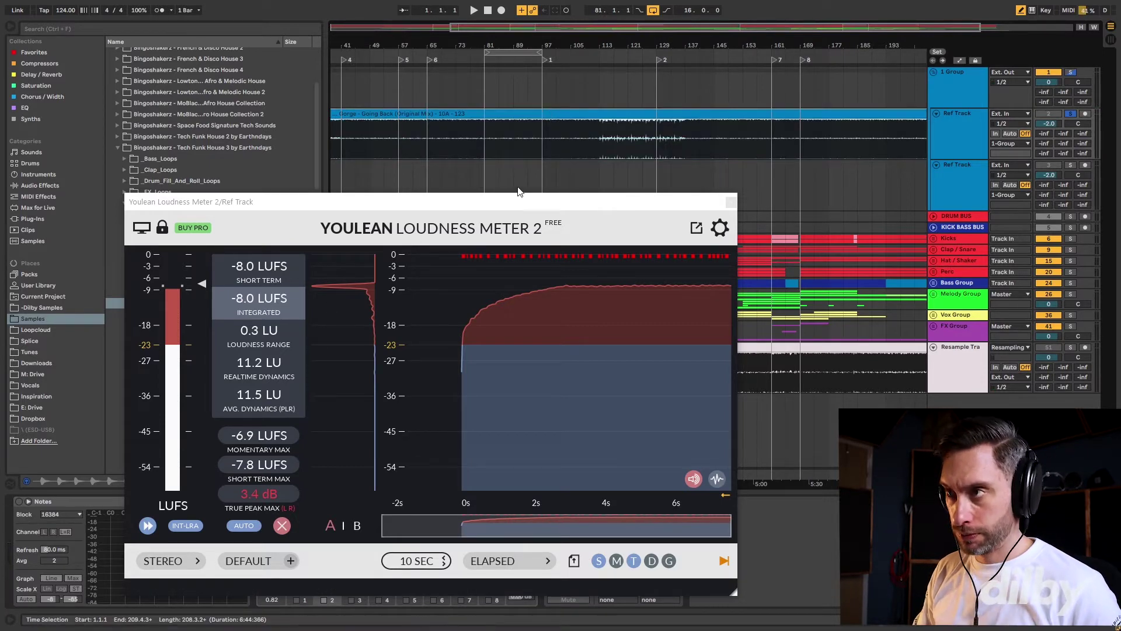
Set the reference clip's gain to -0.10 dB and close the Ref Track's loudness meter window
key("shift+Tab")
left_click(731, 202)
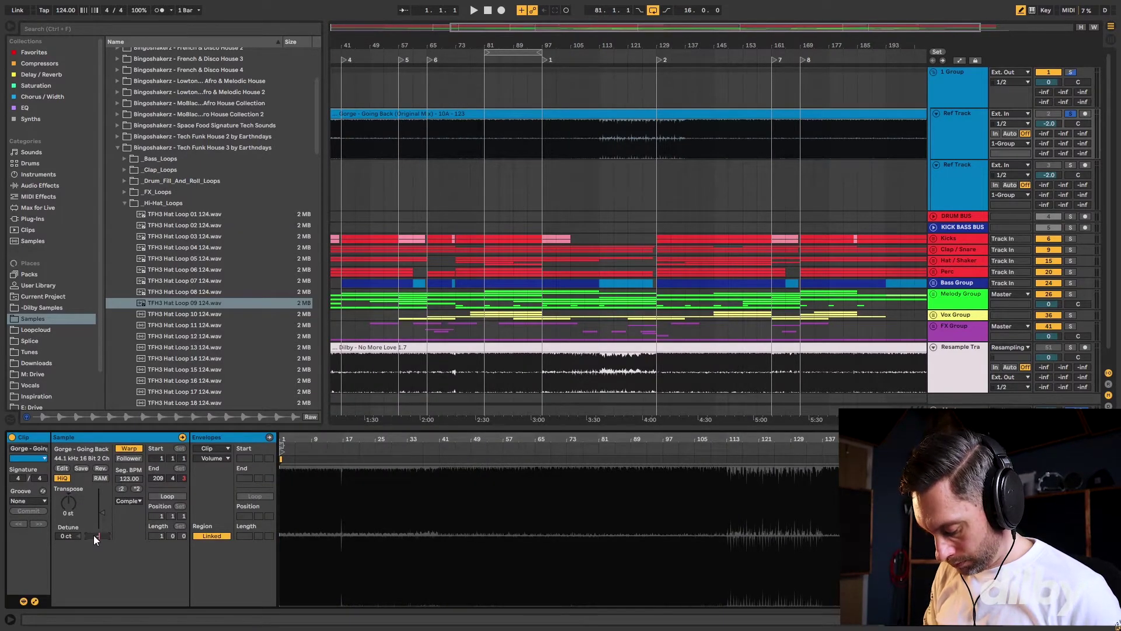
key("Return")
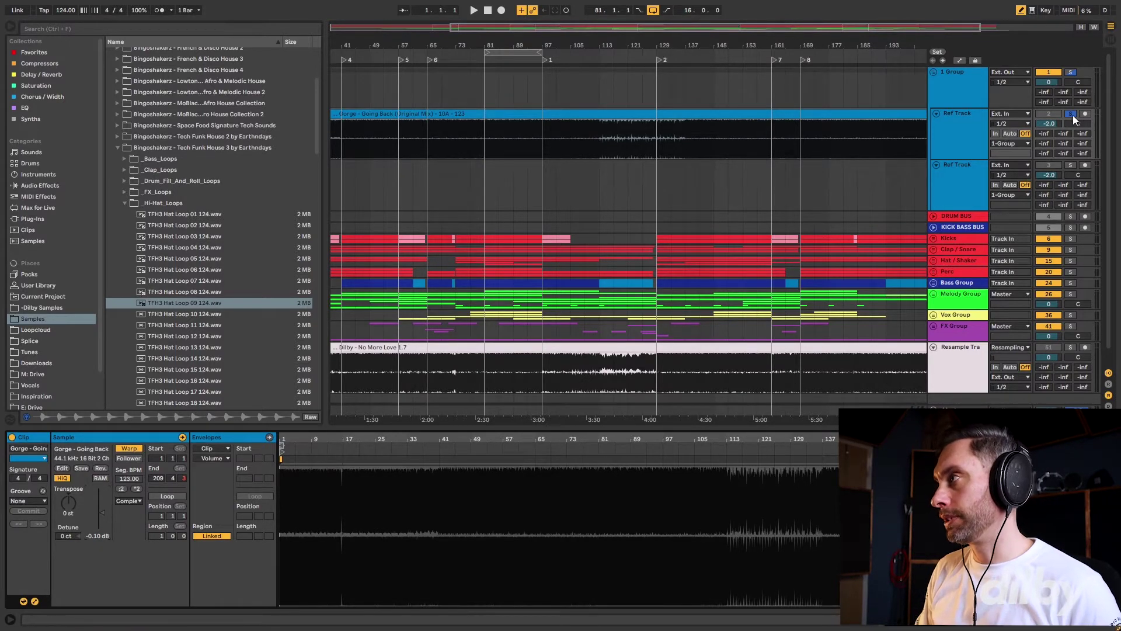
Play from bar 93 and compare the reference with the mix by toggling solo on the original Ref Track
left_click(526, 94)
key("space")
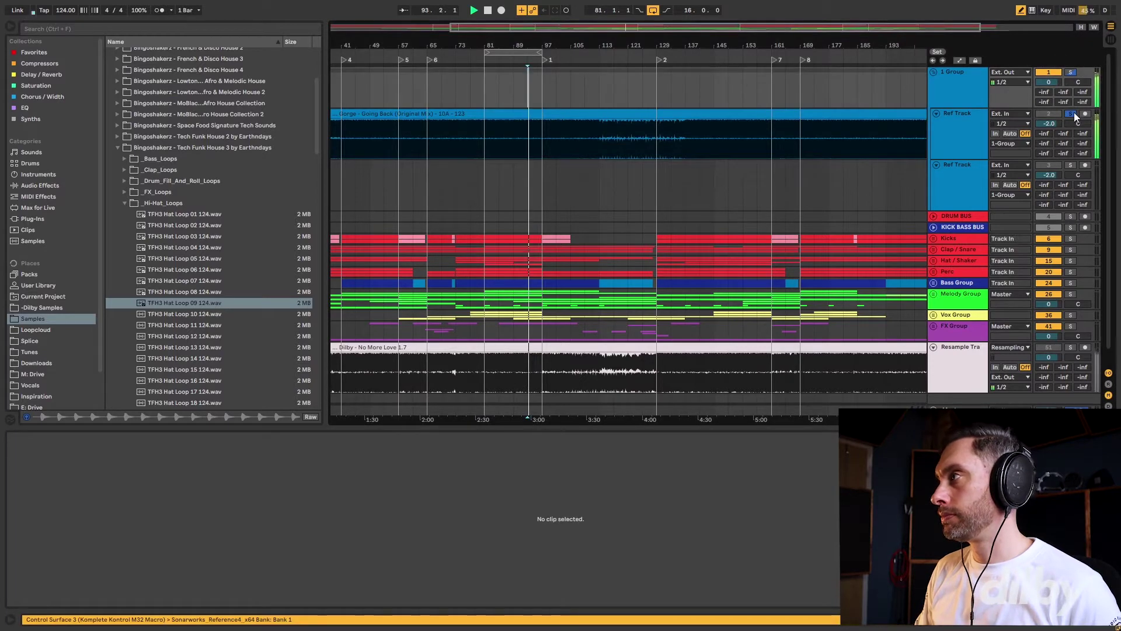
left_click(1071, 113)
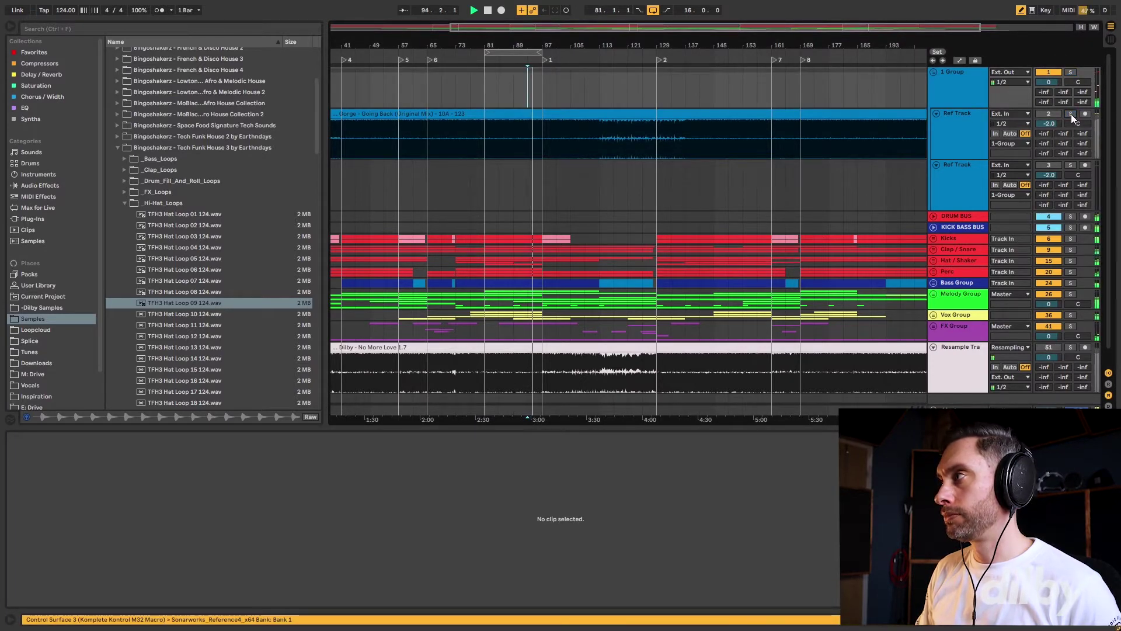
left_click(1072, 113)
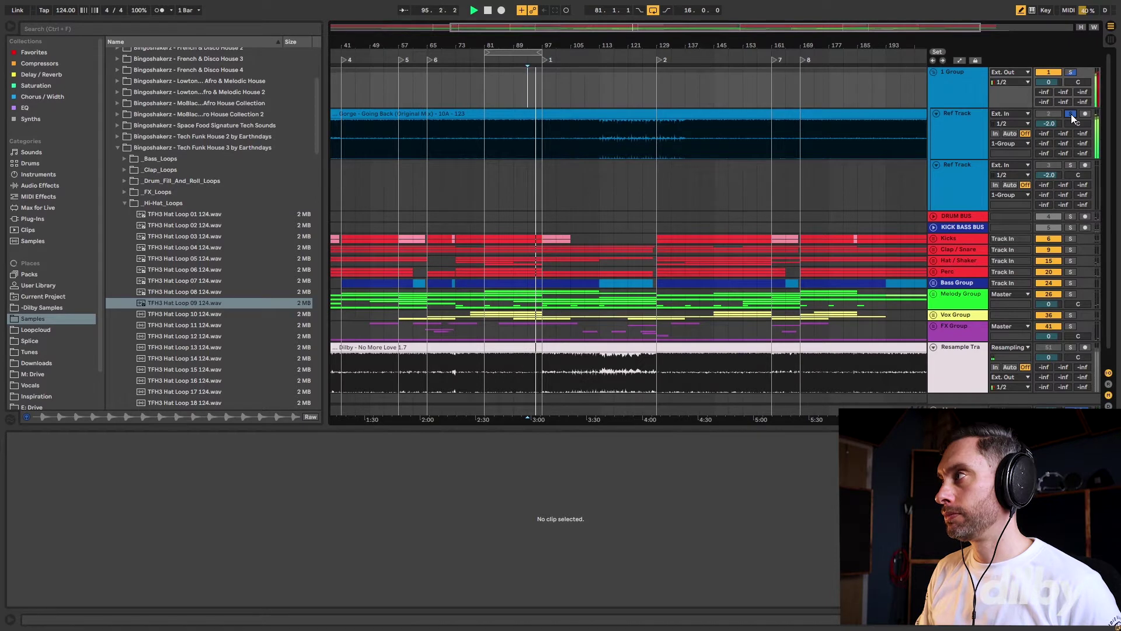
left_click(1071, 114)
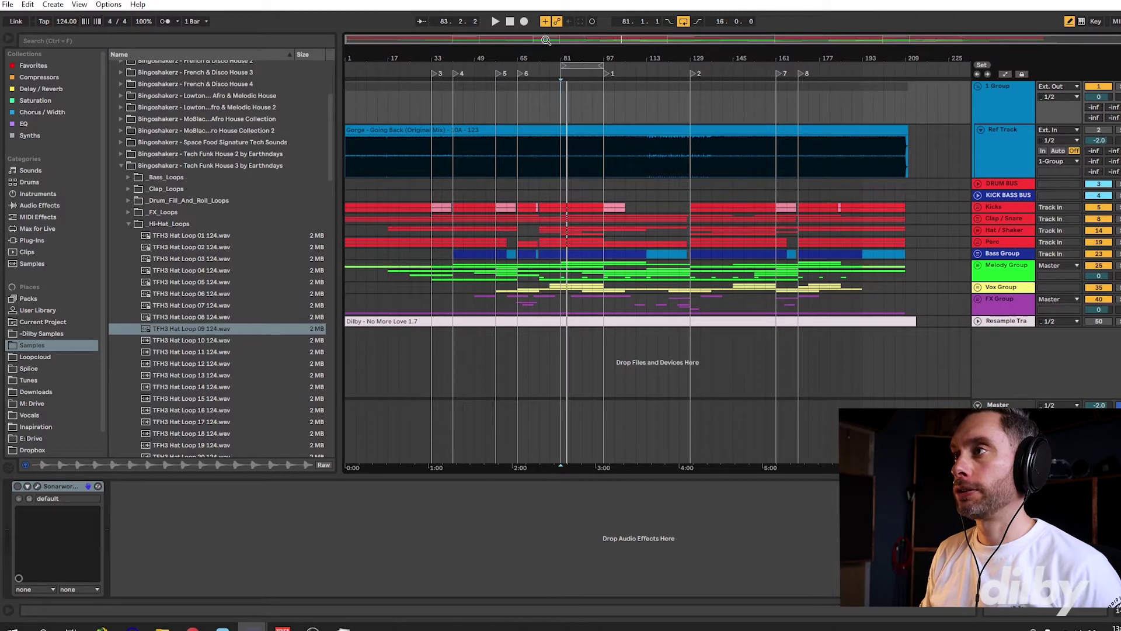
Split the reference clip at bars 33 and 41 and colour the section between them lighter blue
left_click_drag(547, 40, 630, 167)
left_click_drag(736, 173, 662, 132)
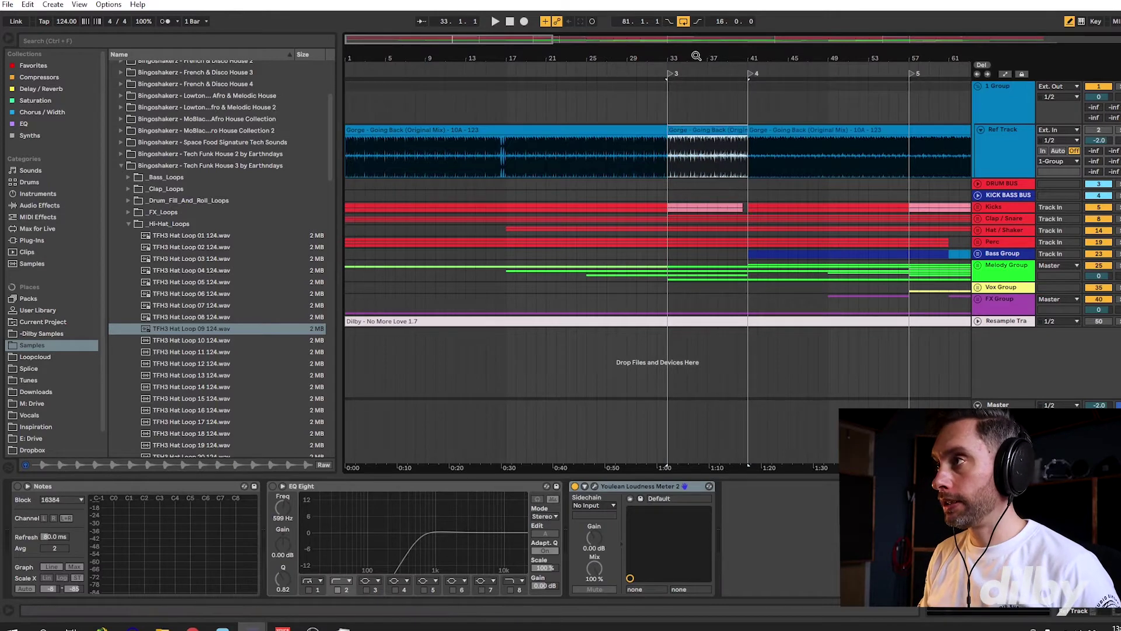
right_click(699, 131)
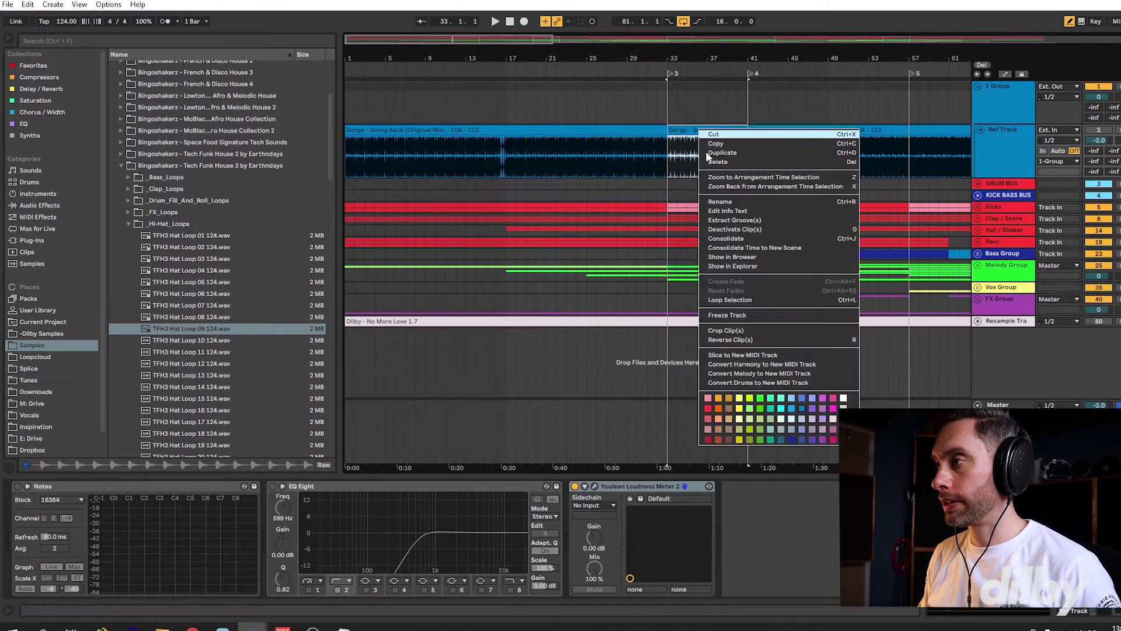
left_click(787, 408)
Split off bars 73 to 81 of the reference clip and colour that section lighter blue
left_click_drag(469, 40, 661, 41)
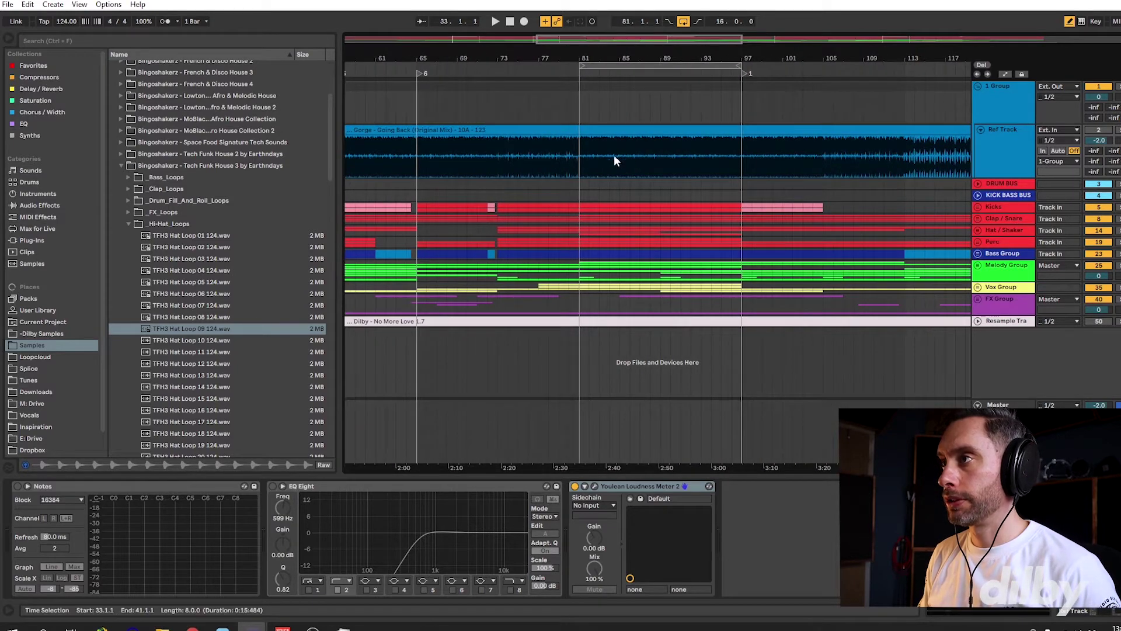
left_click_drag(582, 155, 498, 145)
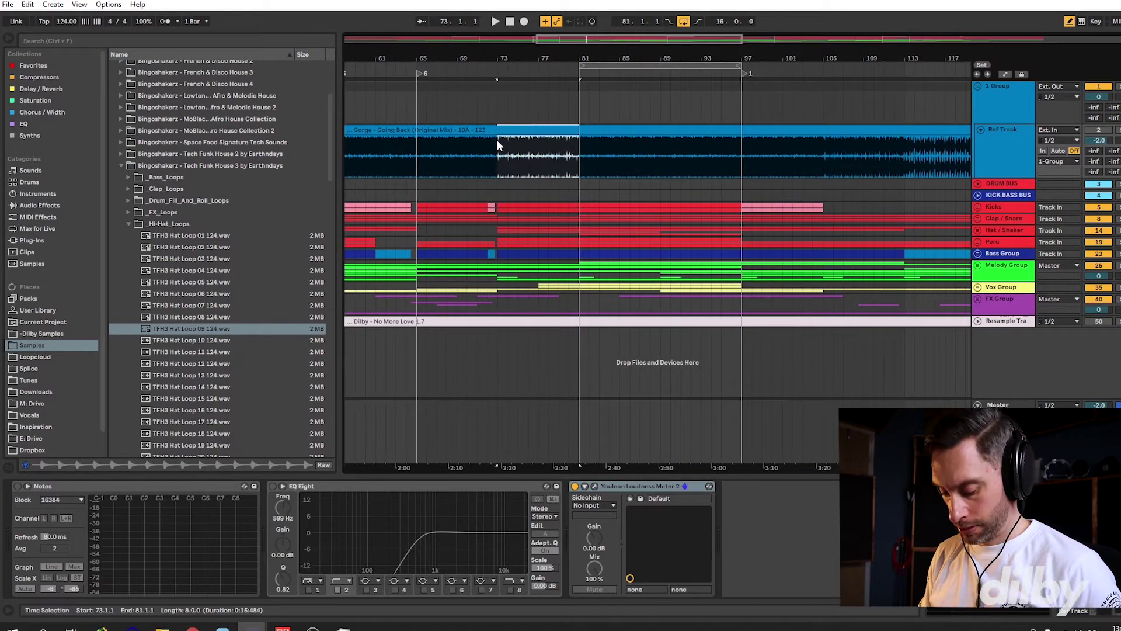
key("ctrl+e")
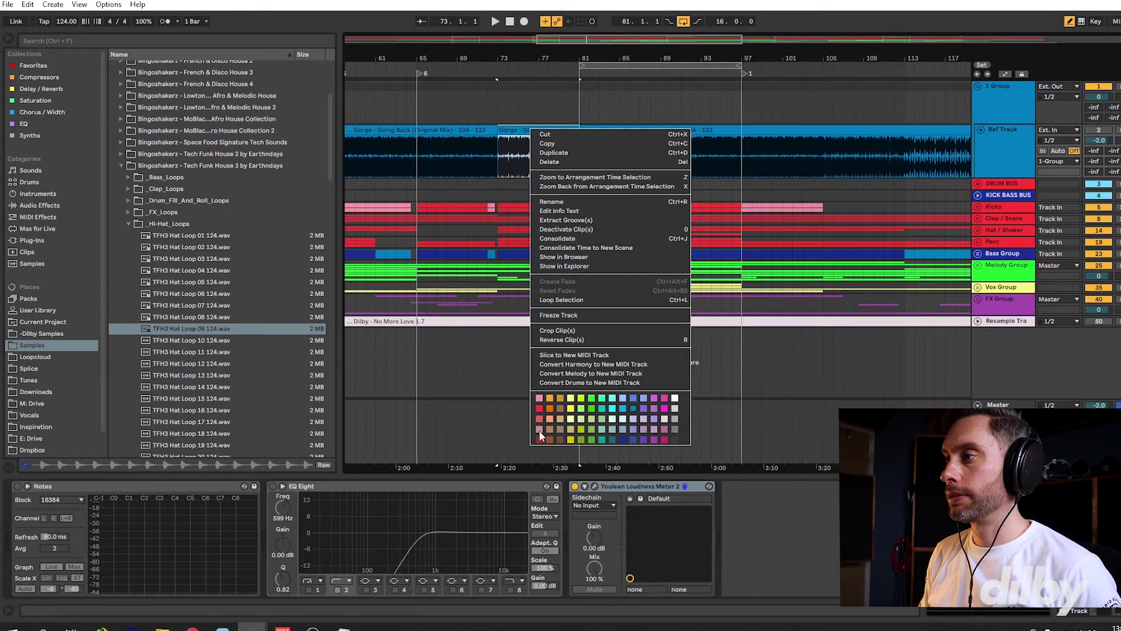
left_click(624, 400)
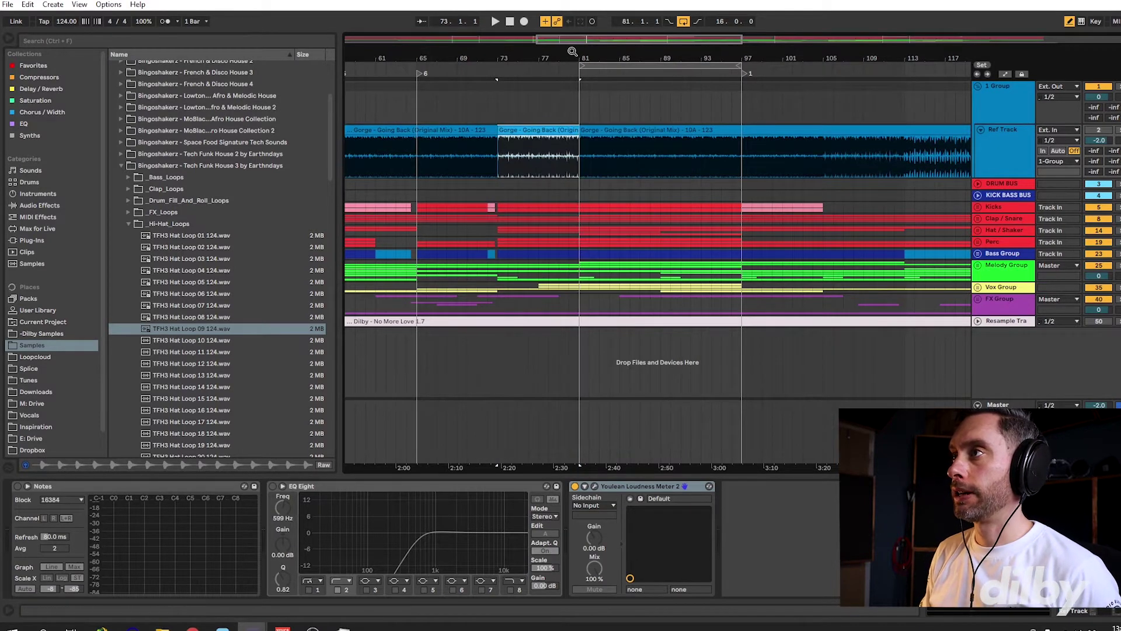
Split off the reference song's breakdown from bar 105 to 137 and colour it lighter blue
scroll(541, 166, "right", 5)
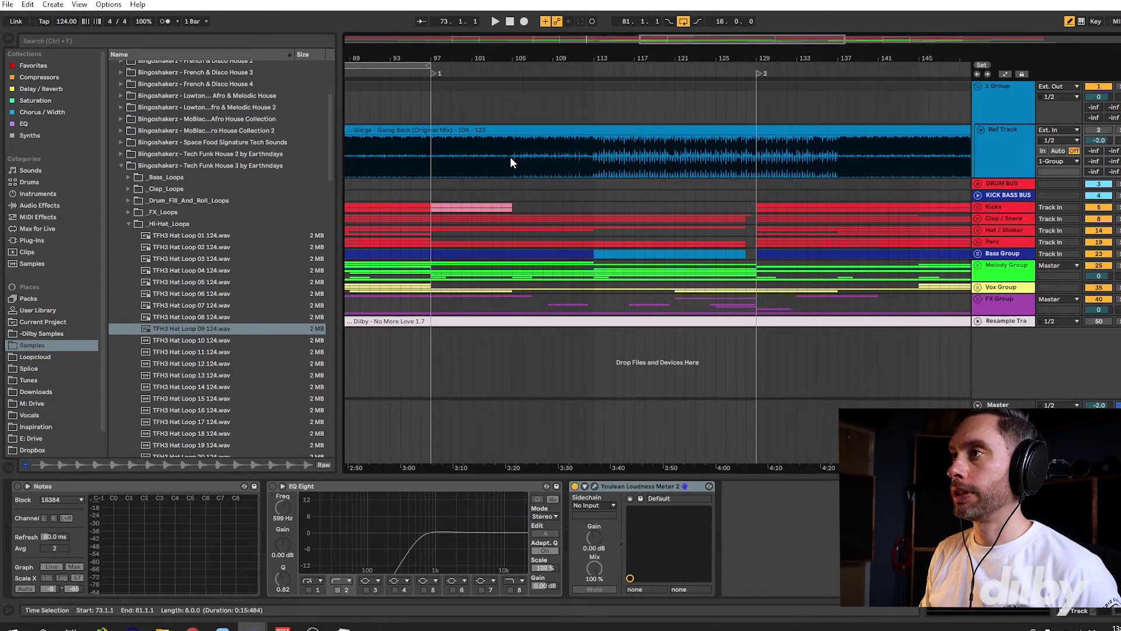
left_click_drag(511, 157, 741, 155)
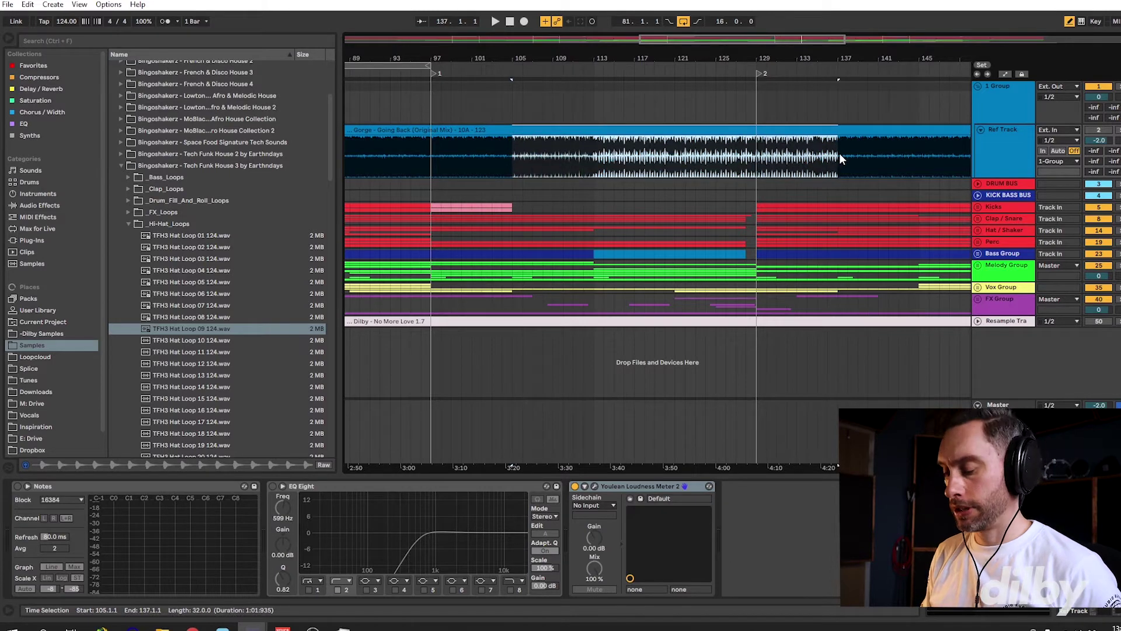
key("ctrl+e")
right_click(746, 132)
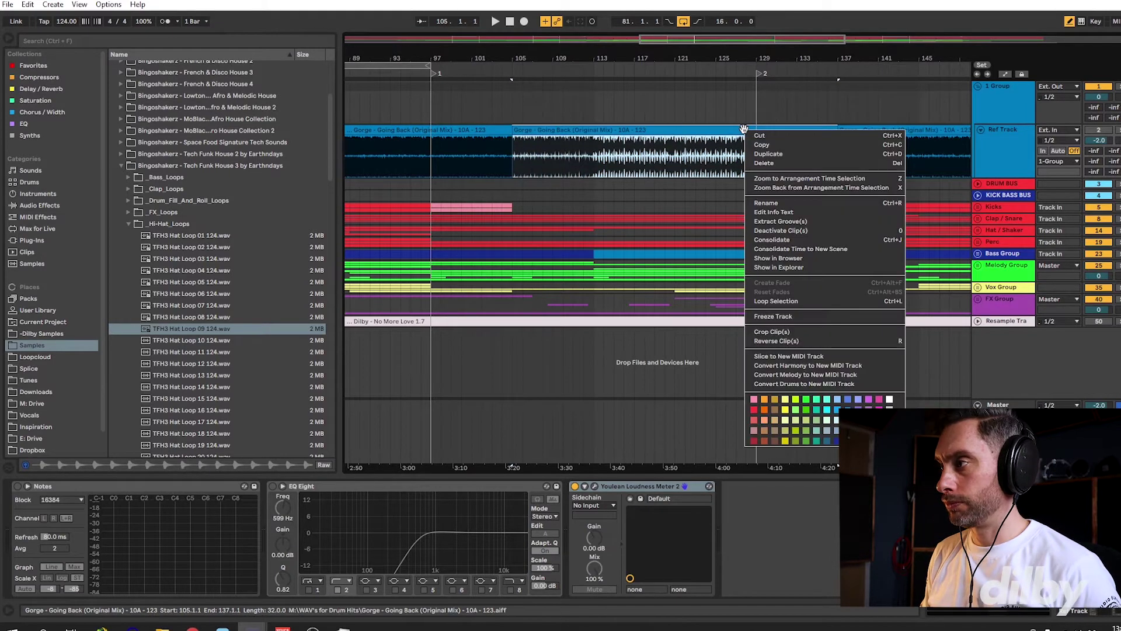
left_click(837, 411)
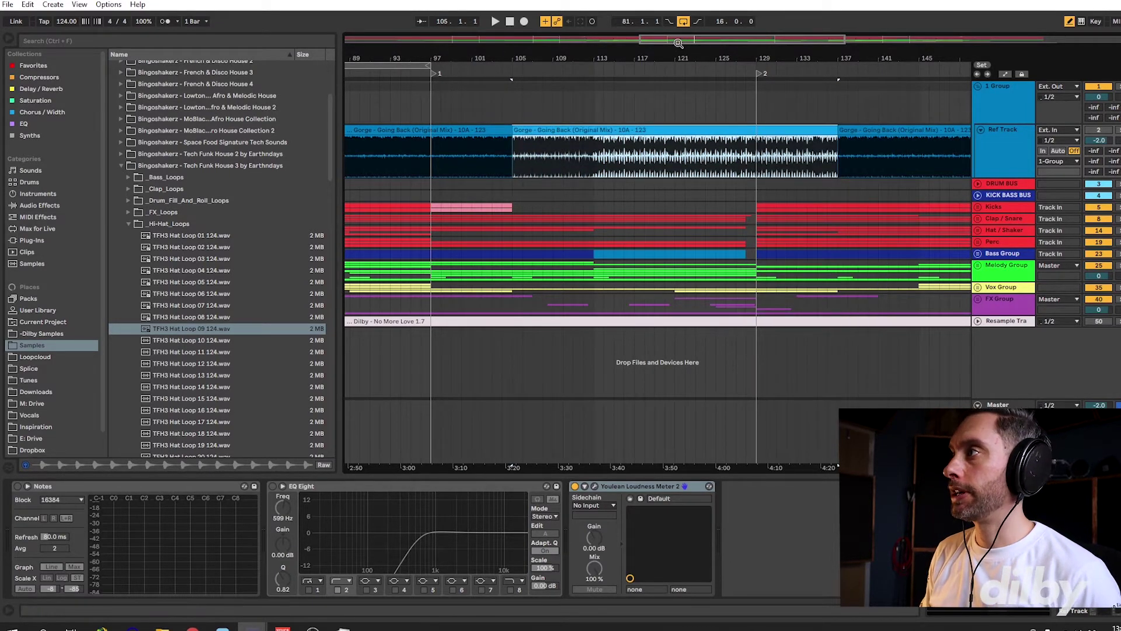
Split off bars 161 to 169 of the reference clip and colour that section lighter blue
left_click_drag(678, 42, 884, 42)
left_click_drag(539, 157, 478, 132)
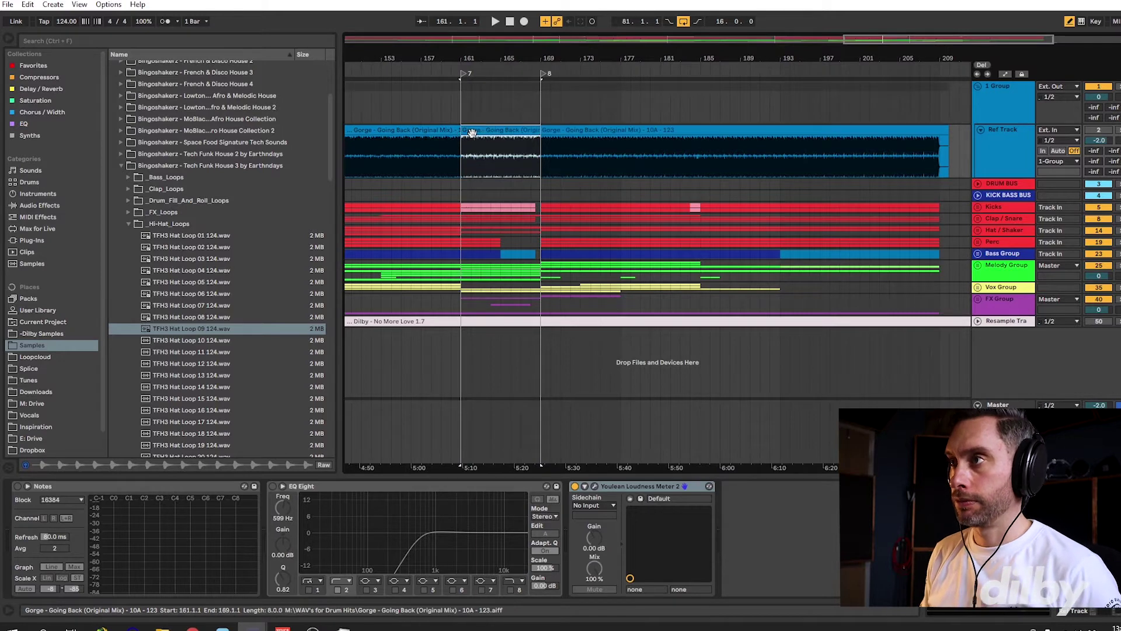
right_click(474, 134)
left_click(565, 419)
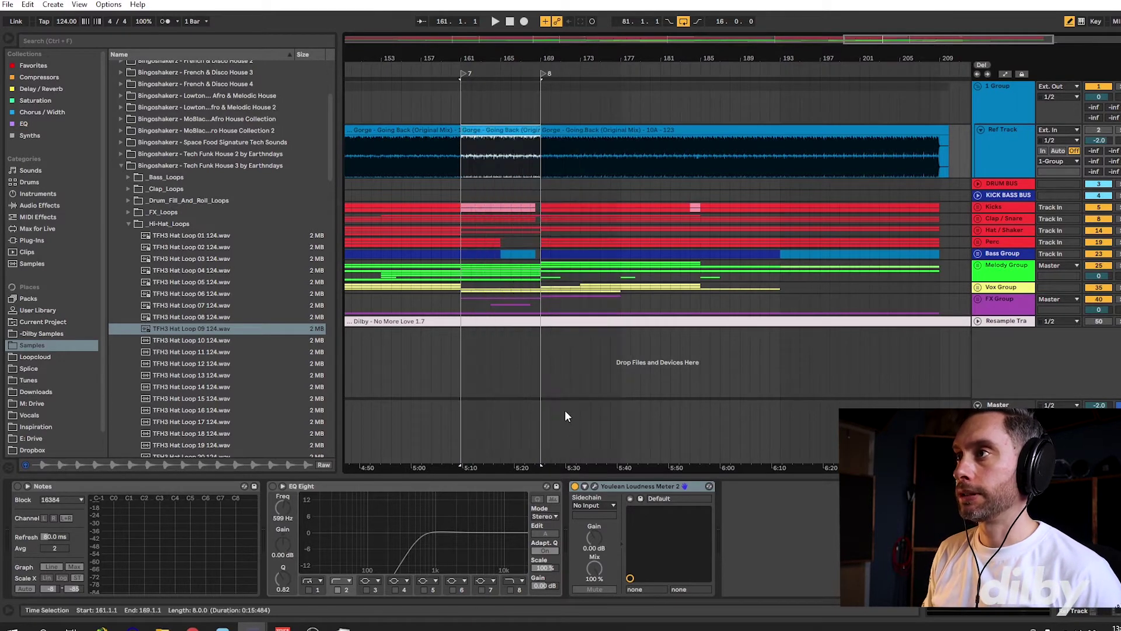
key("x")
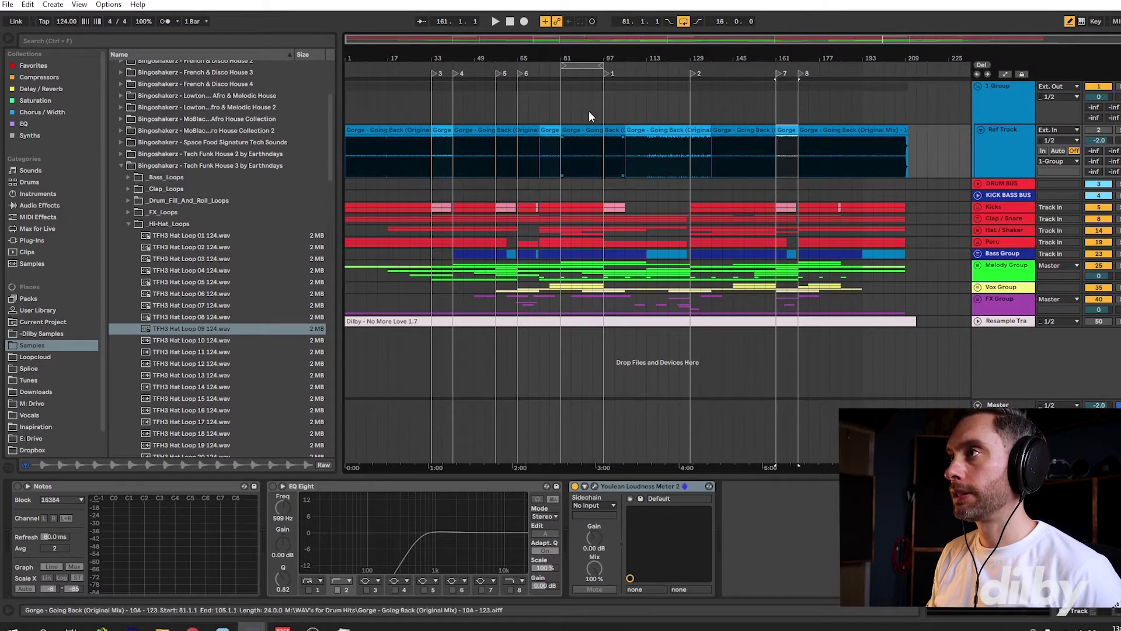
Shift all reference clips from bar 73 onward 8 bars earlier, aligning the long breakdown with bars 97 to 129
left_click_drag(926, 140, 522, 132)
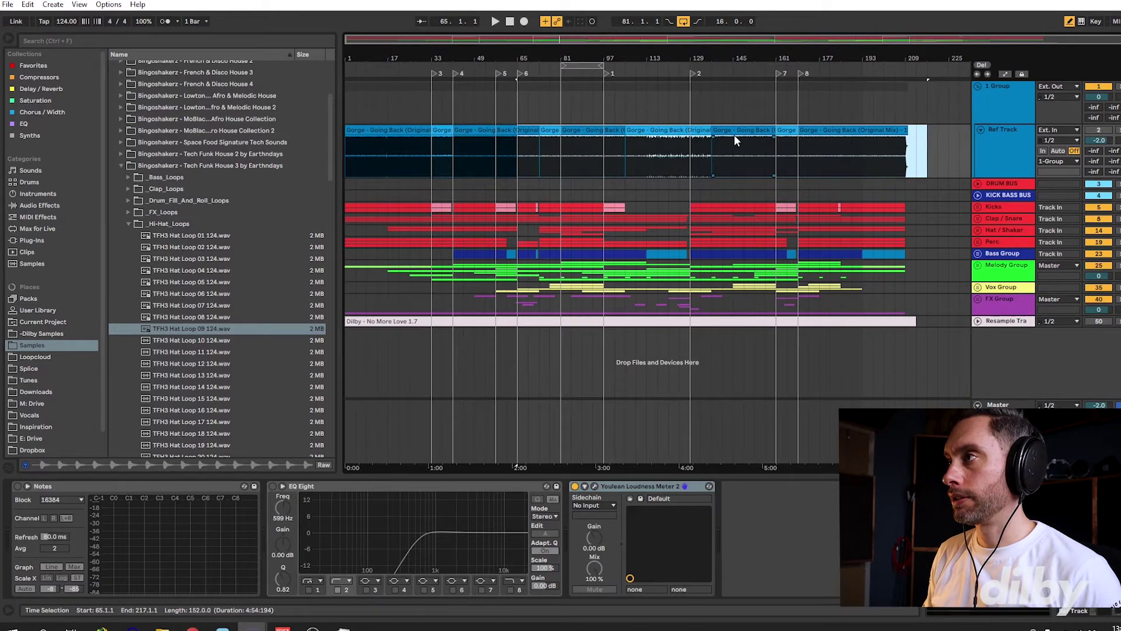
left_click_drag(734, 131, 715, 137)
Solo the Ref Track, audition the reference from bar 121 into the drop at bar 129, and turn solo off
left_click(671, 150)
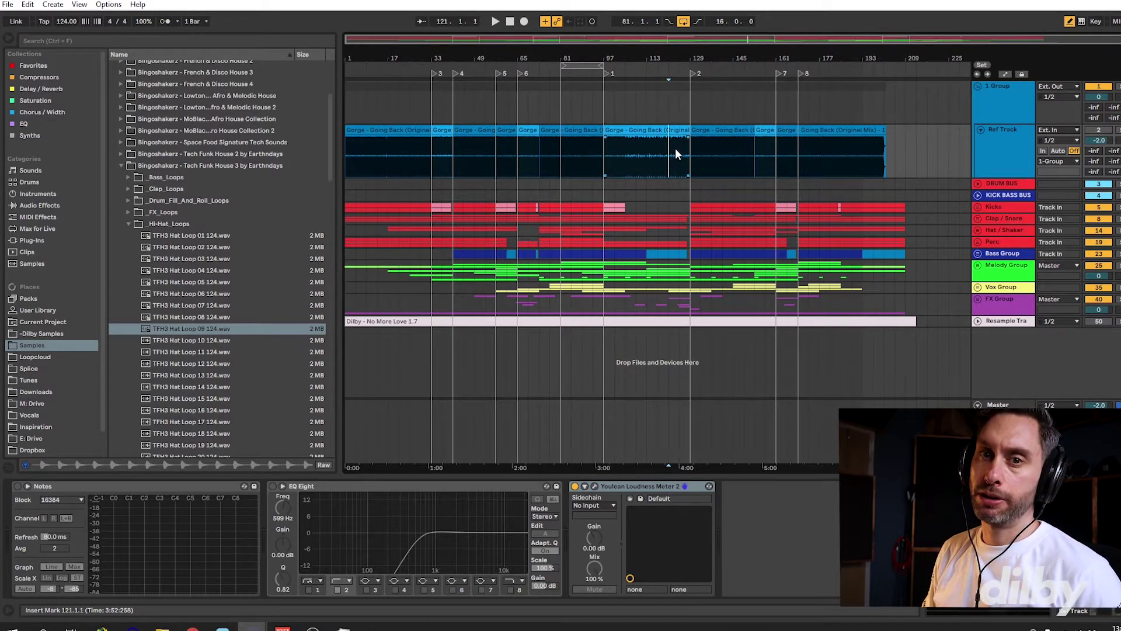
left_click(1118, 129)
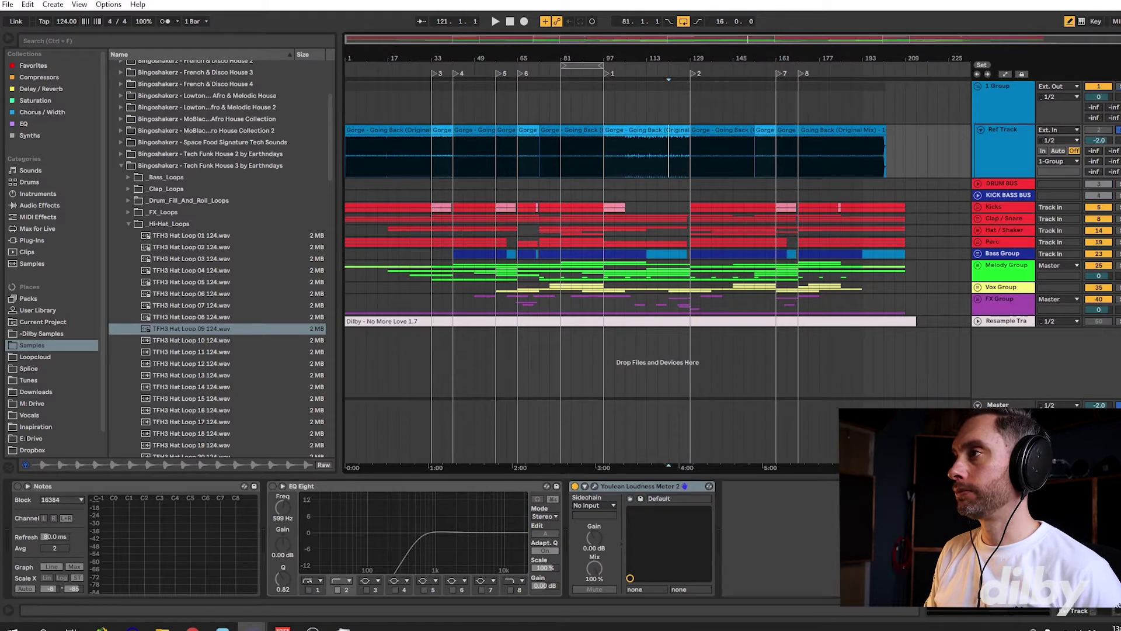
key("space")
left_click_drag(727, 39, 727, 72)
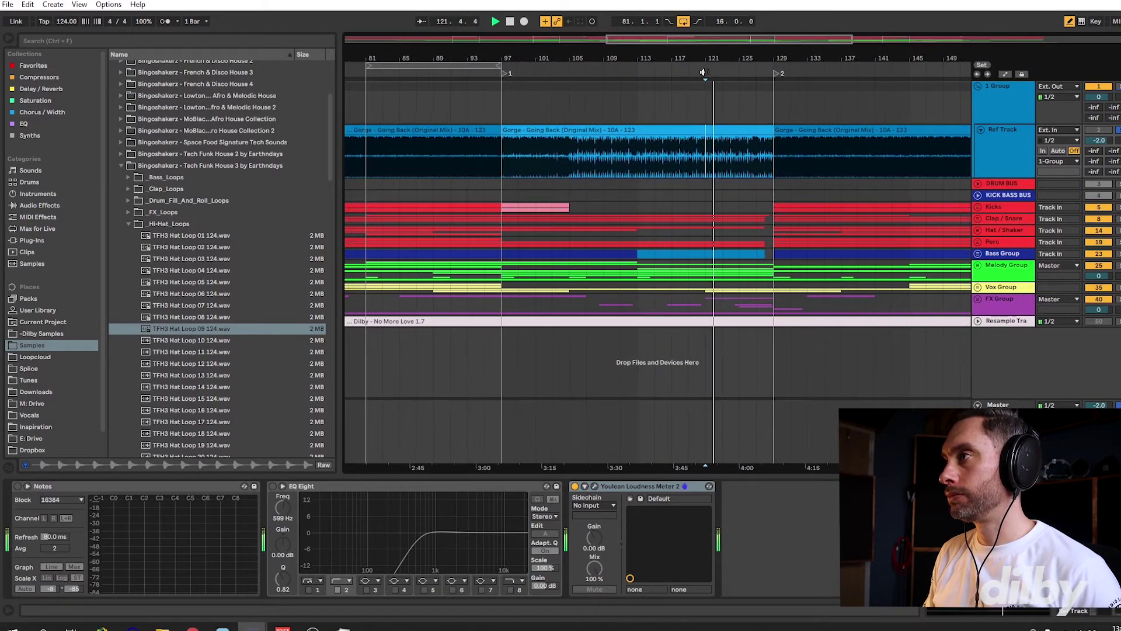
left_click(752, 71)
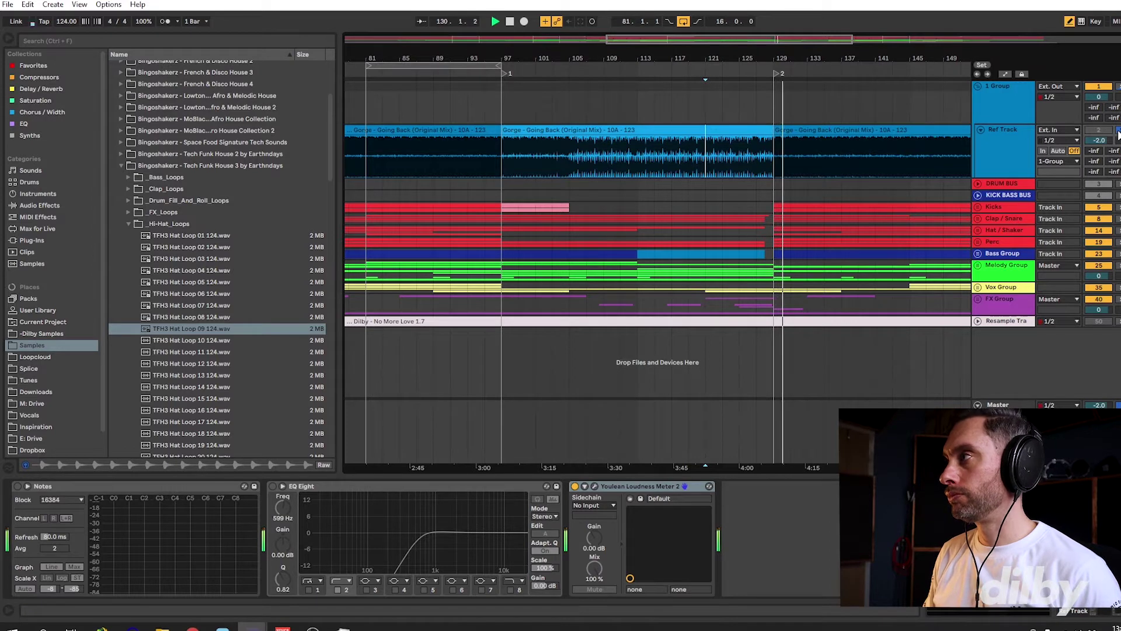
key("space")
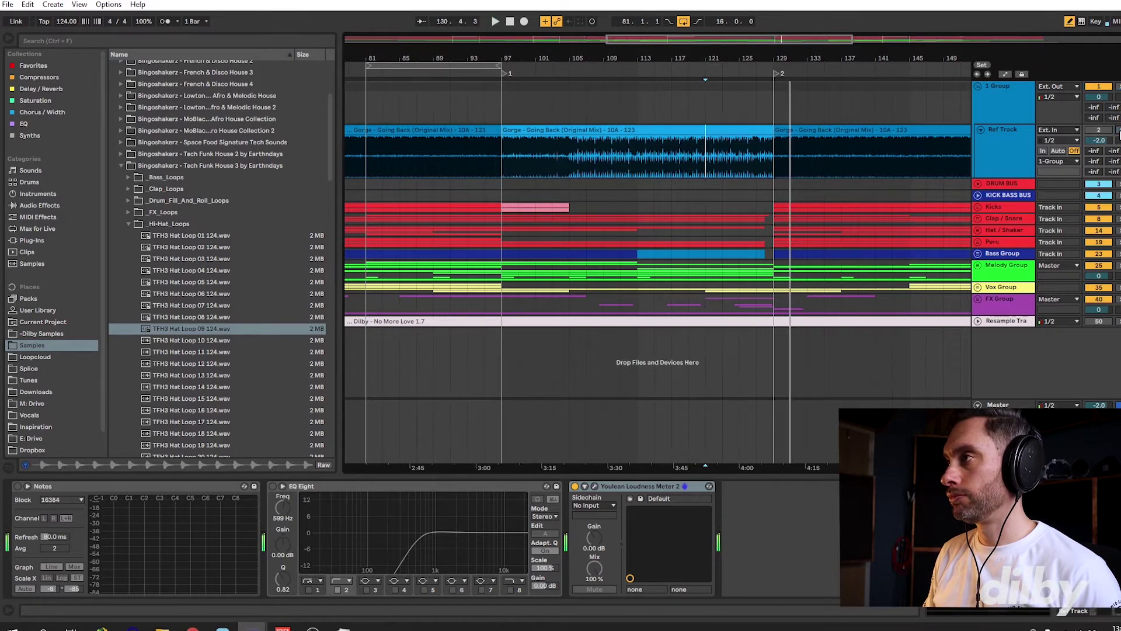
Audition the full mix from bar 127 into the drop at bar 129
left_click(753, 110)
key("space")
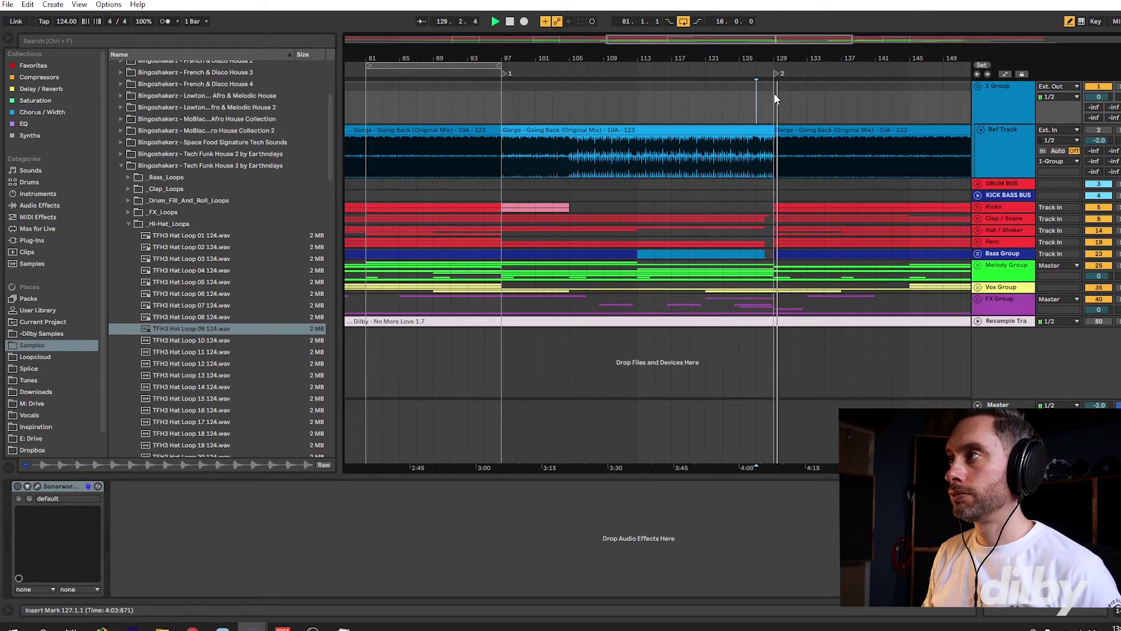
left_click_drag(764, 42, 763, 42)
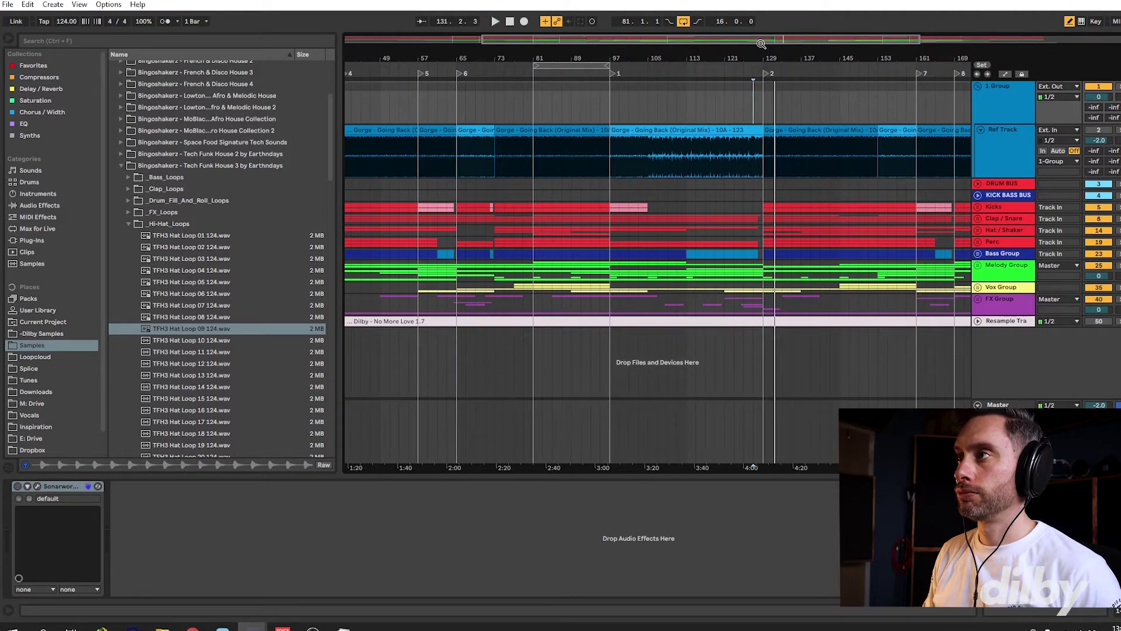
left_click_drag(639, 43, 638, 42)
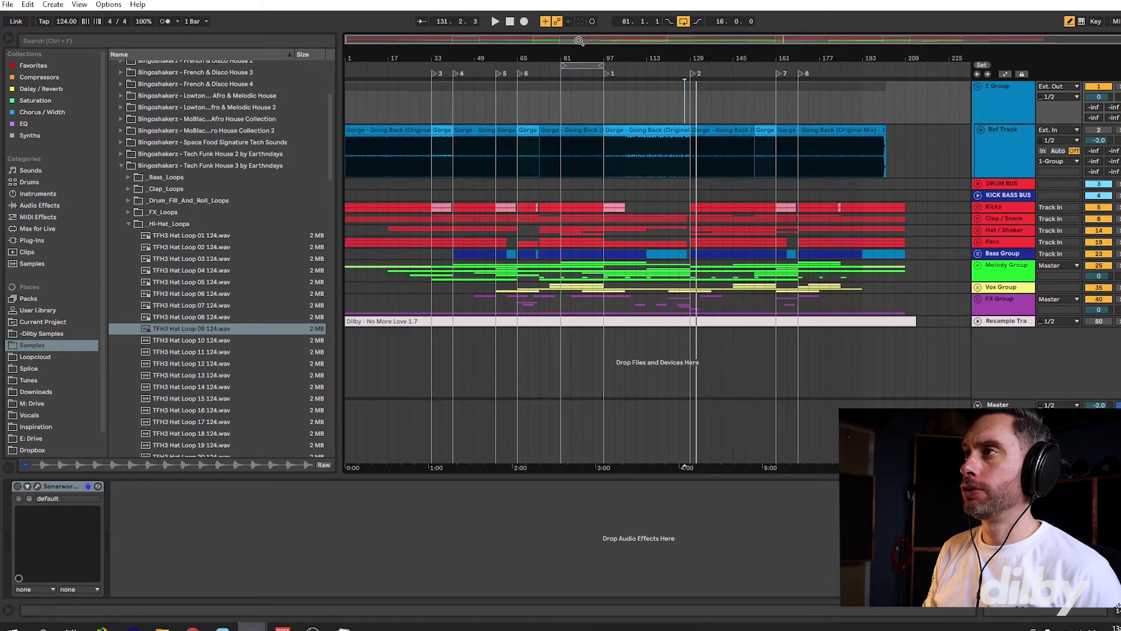
Examine the section before the long breakdown, selecting bars 81 to 97 on the DRUM BUS track
left_click_drag(579, 40, 610, 46)
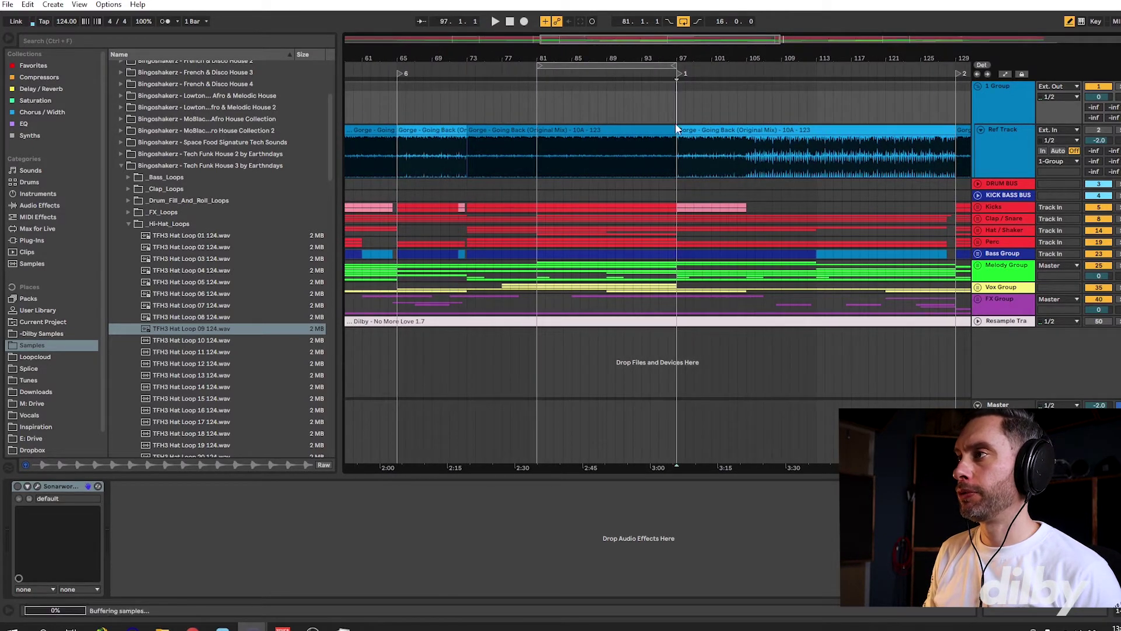
left_click_drag(676, 123, 678, 188)
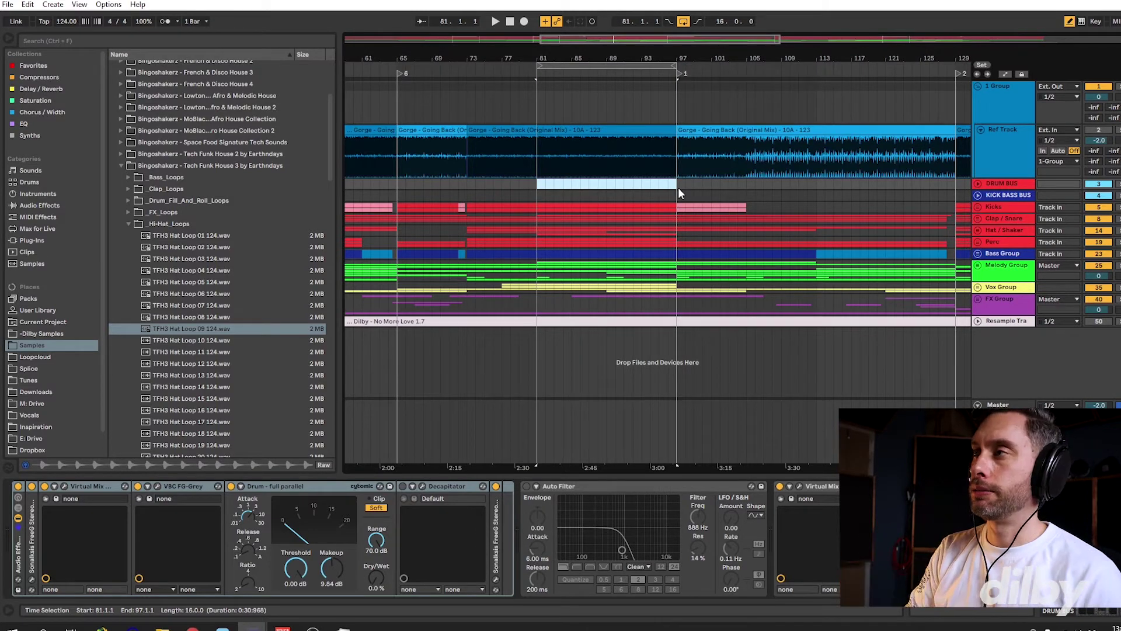
left_click_drag(643, 41, 613, 42)
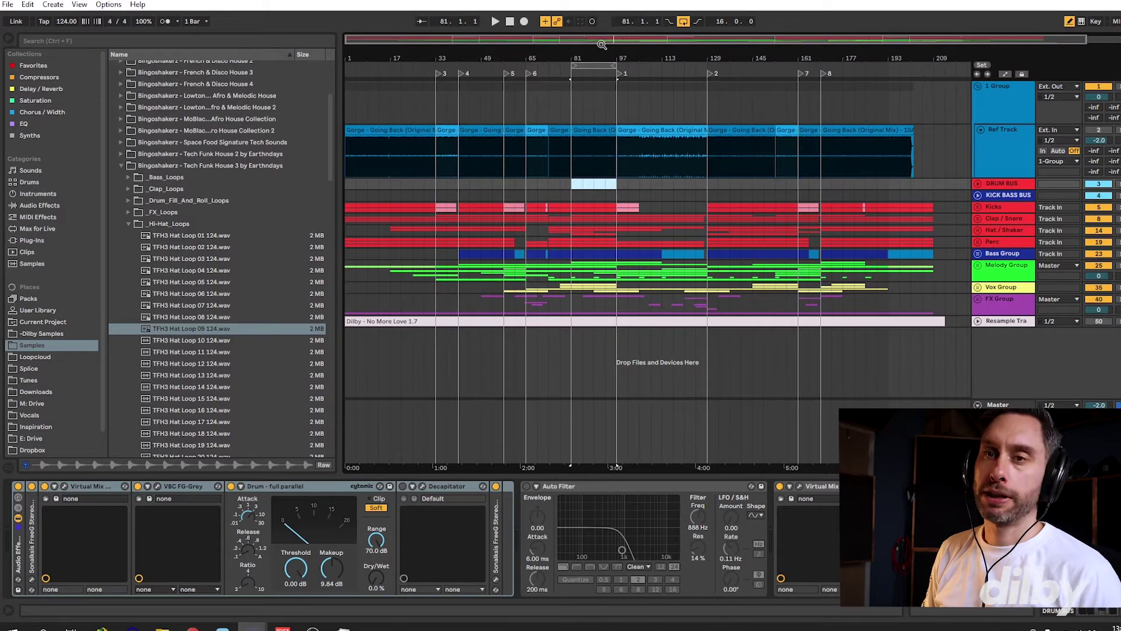
Audition the section after marker 4 from bar 45
left_click_drag(470, 37, 552, 41)
left_click(525, 152)
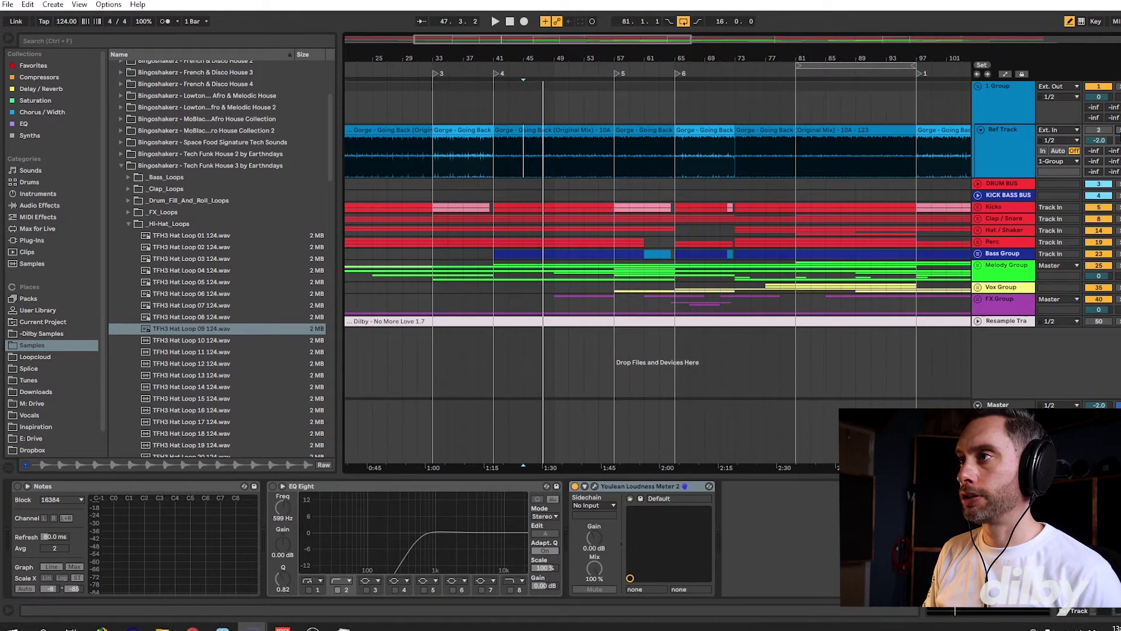
key("space")
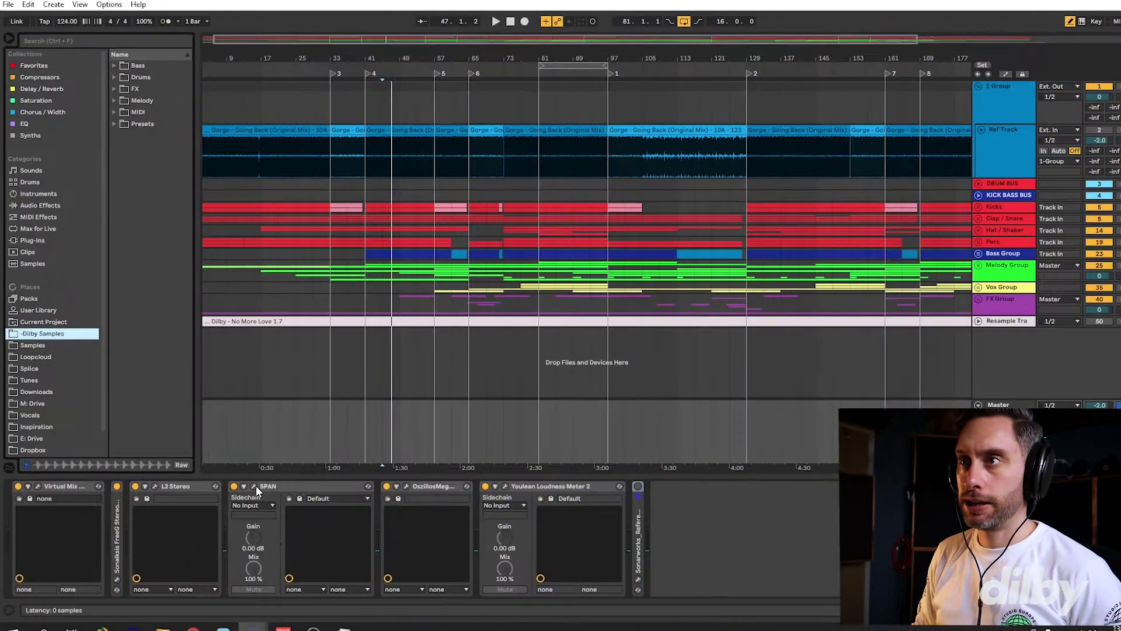
Open the SPAN spectrum analyzer on the Master and move its window clear of the device chain
left_click(254, 486)
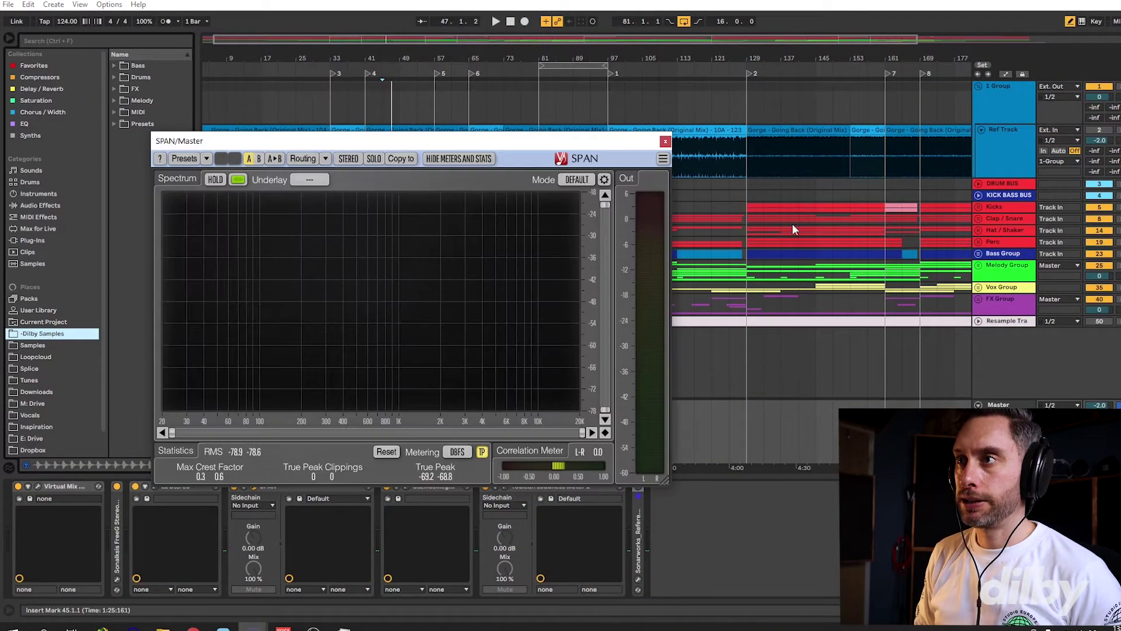
left_click_drag(513, 139, 548, 117)
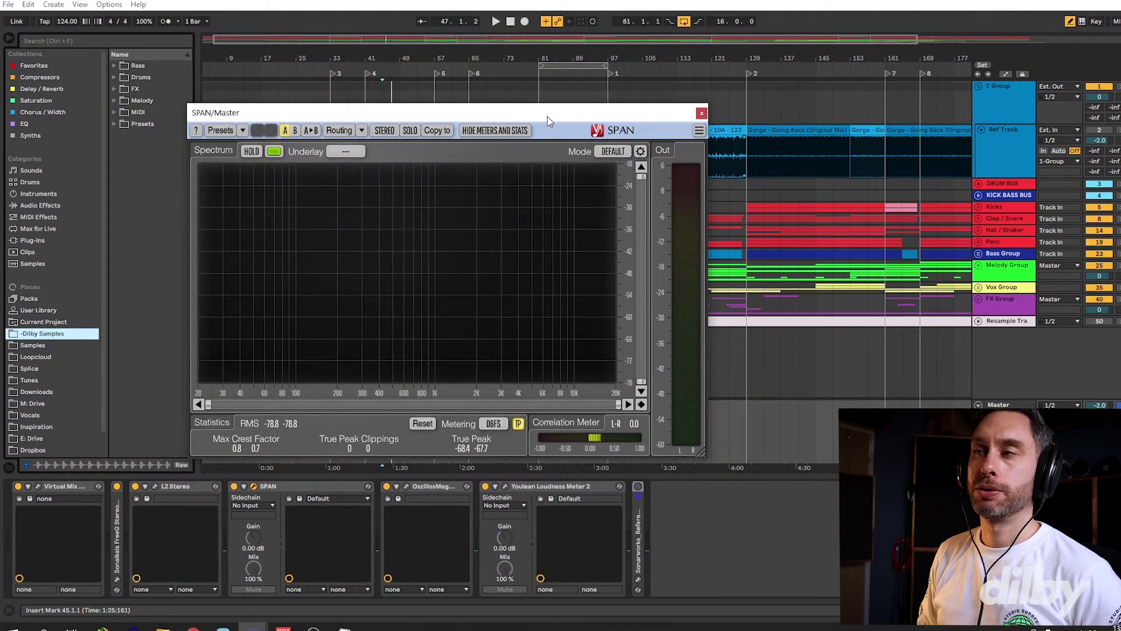
Change the SPAN spectrum colour to blue and play the looped section to check the display
left_click(280, 151)
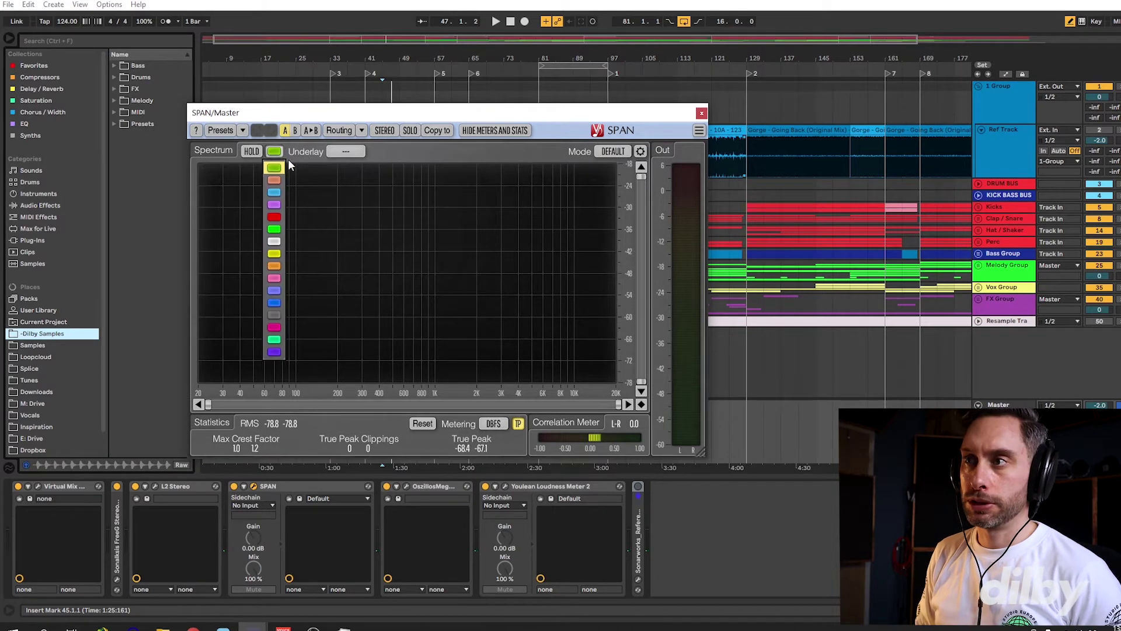
left_click(274, 304)
key("space")
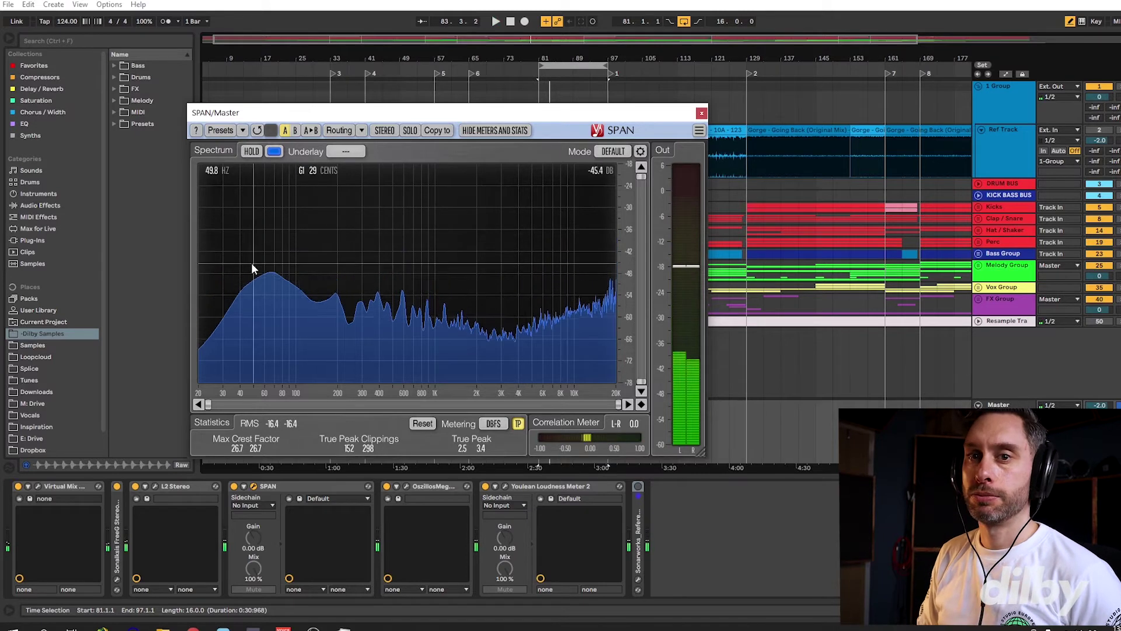
key("space")
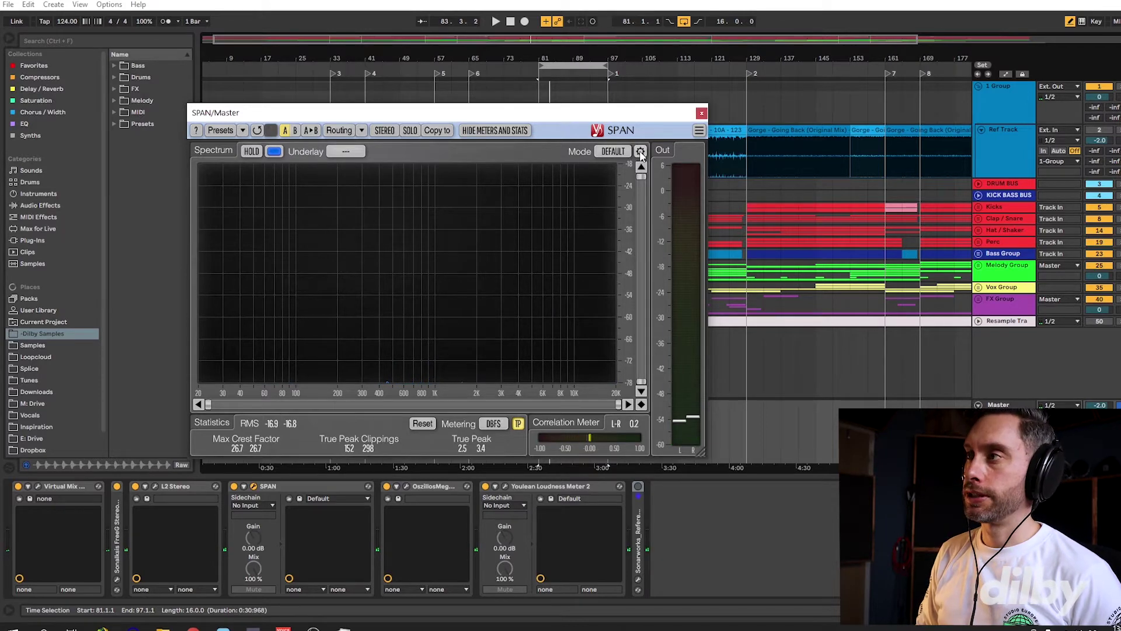
Open SPAN's Spectrum Mode Editor, set the block size to 65536 and play the loop to view the spectrum
left_click(641, 151)
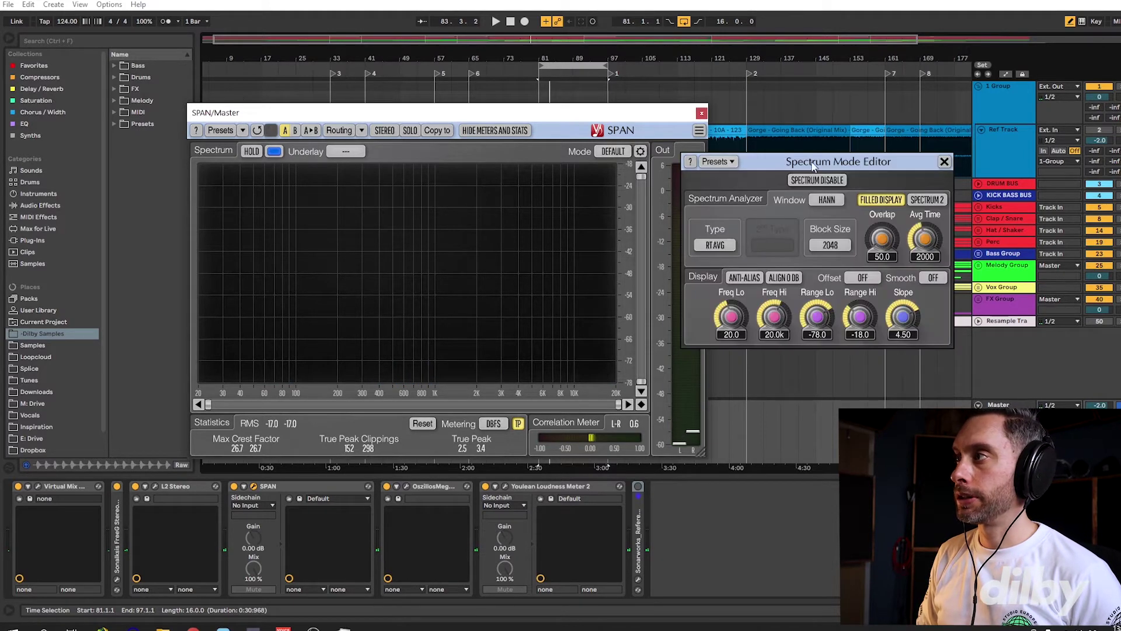
left_click_drag(848, 162, 660, 170)
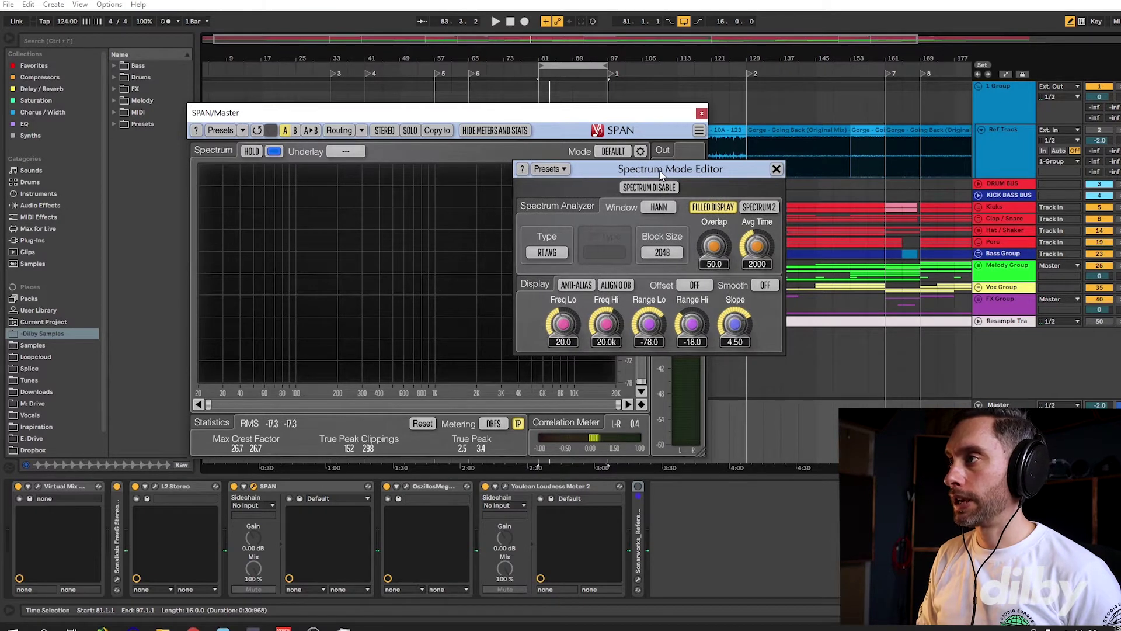
left_click(670, 256)
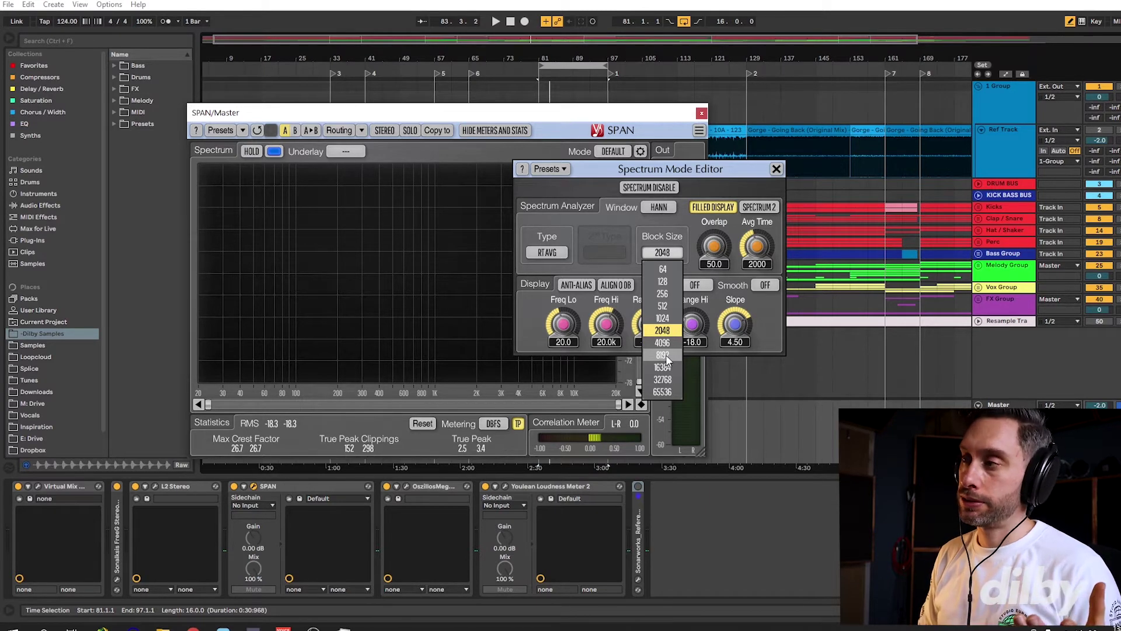
left_click(663, 393)
key("space")
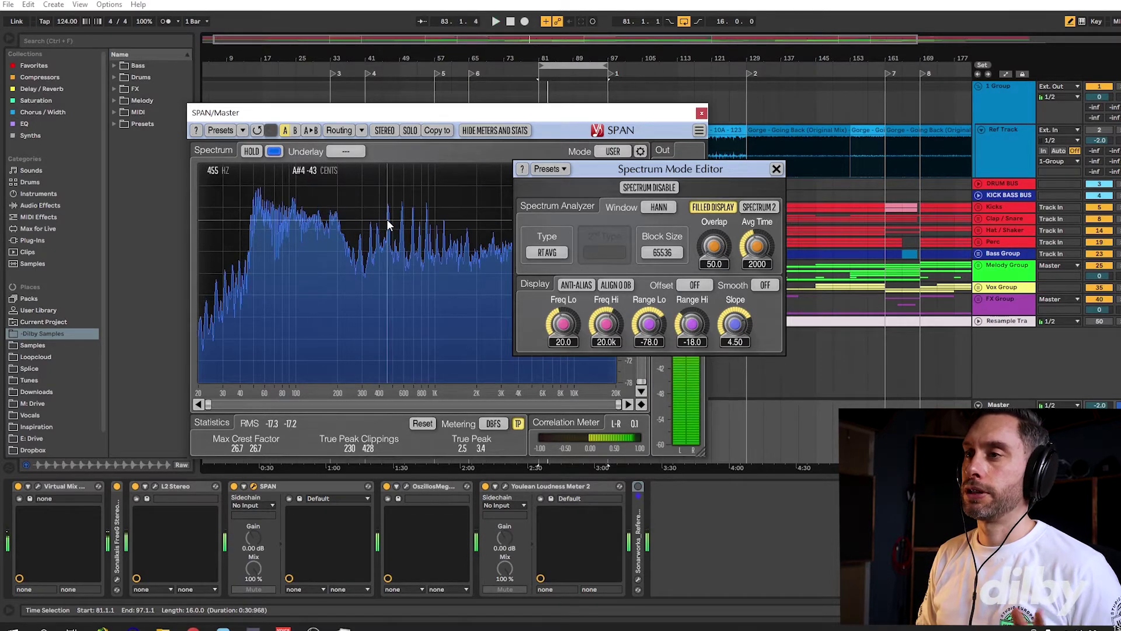
Try a block size of 64 and play the loop to compare the spectrum detail
left_click(667, 253)
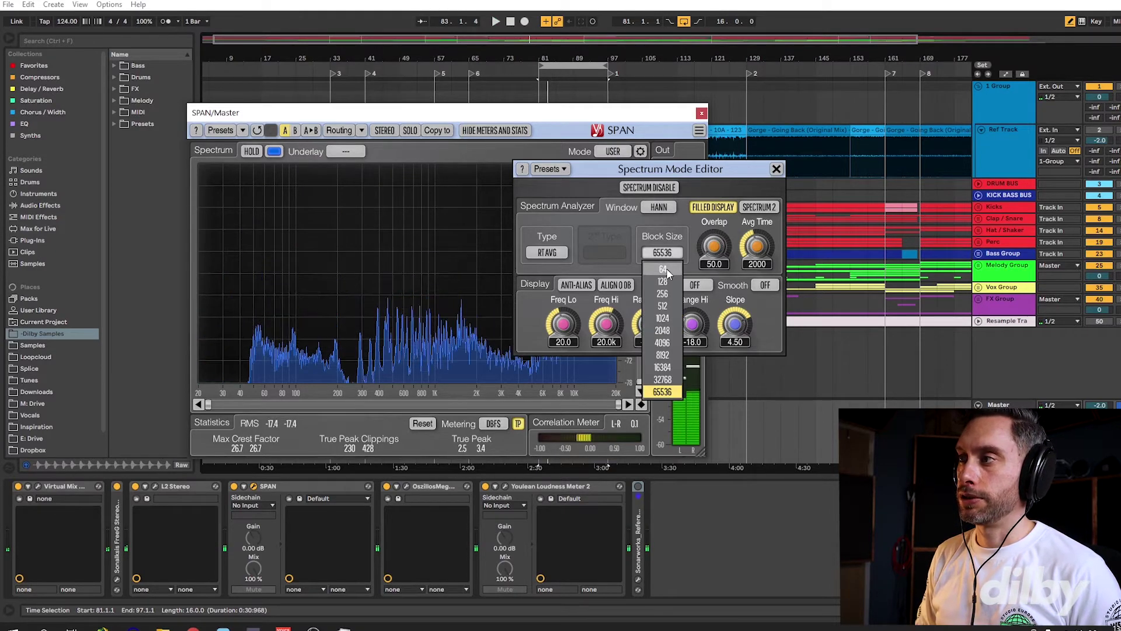
left_click(667, 269)
key("space")
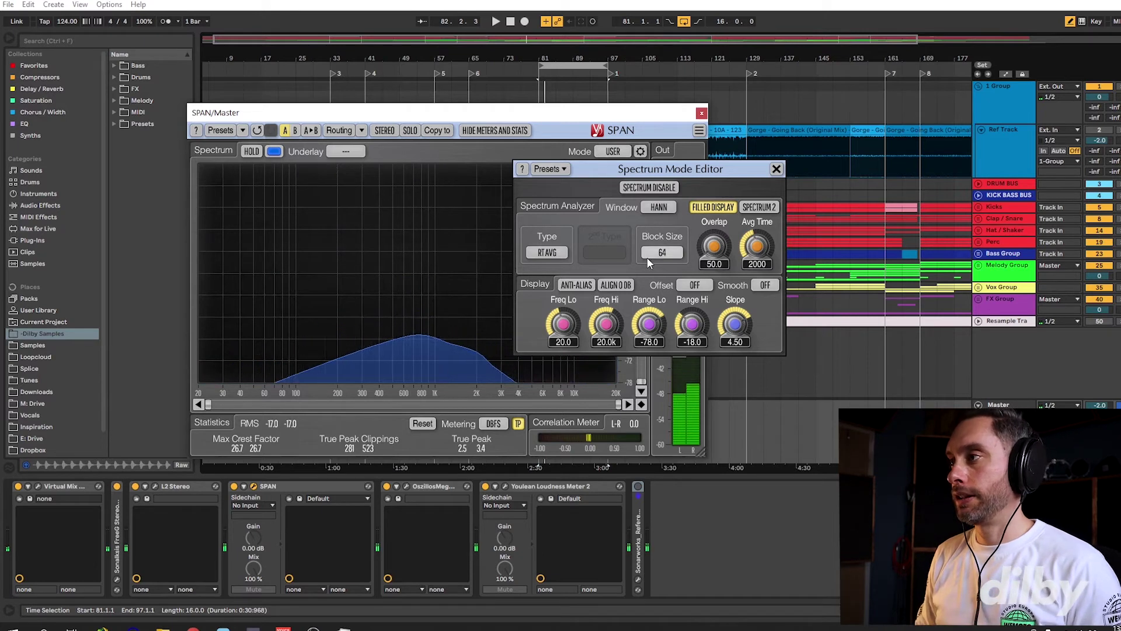
Set the spectrum's block size to 8192 and check it during playback
left_click(662, 252)
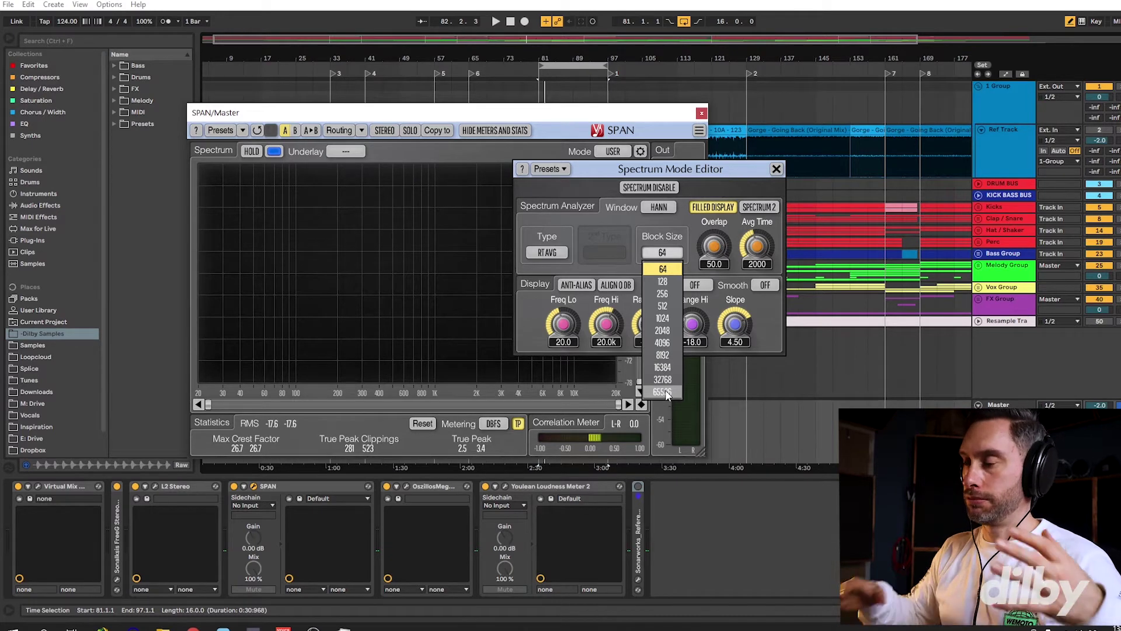
left_click(665, 355)
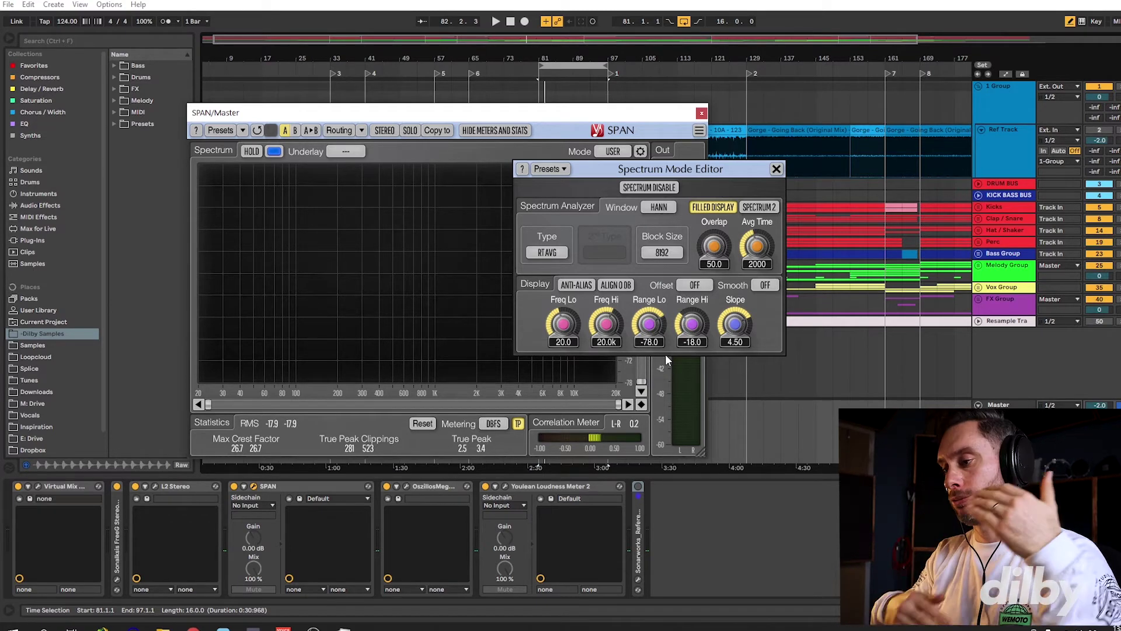
key("space")
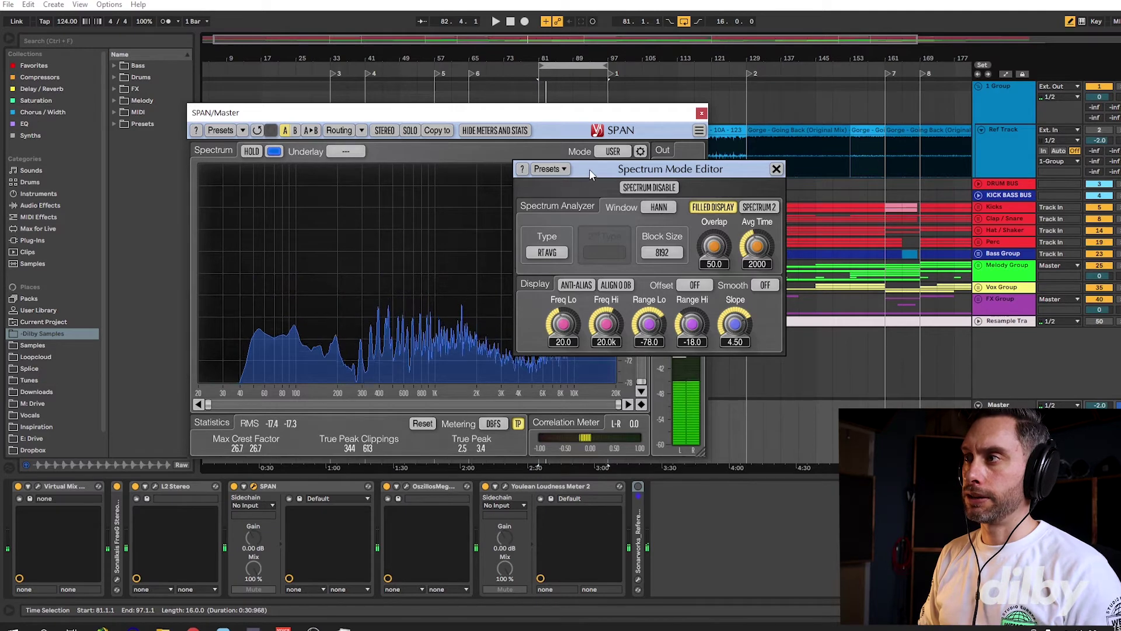
Set the spectrum smoothing to 1/3 octave, with the editor moved clear of the graph, and audition the loop
left_click_drag(590, 170, 727, 168)
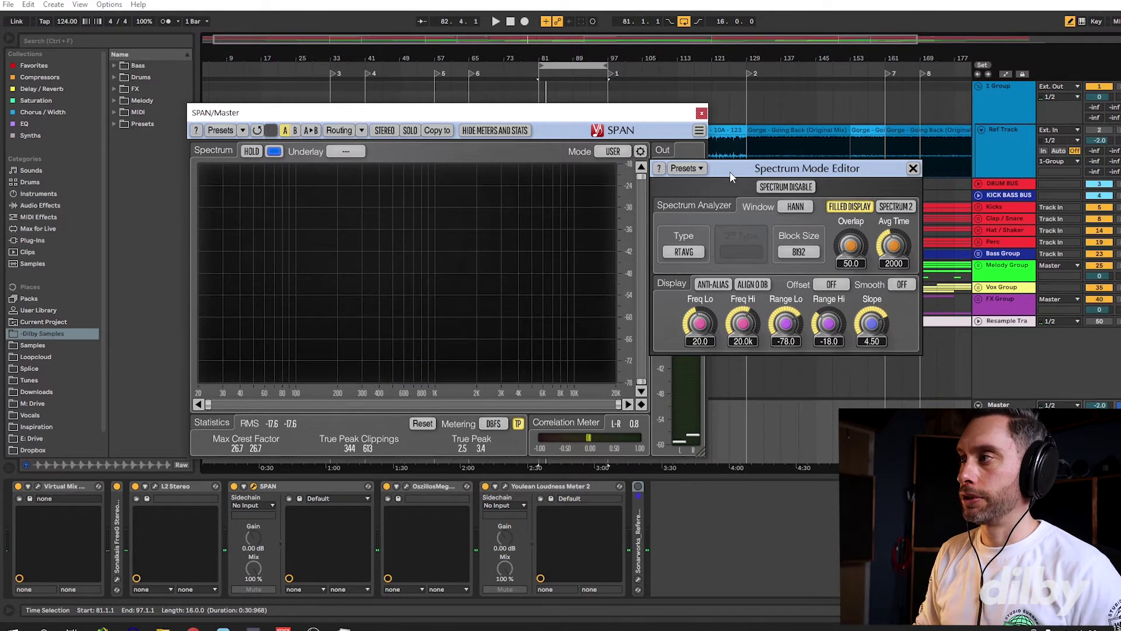
left_click(902, 285)
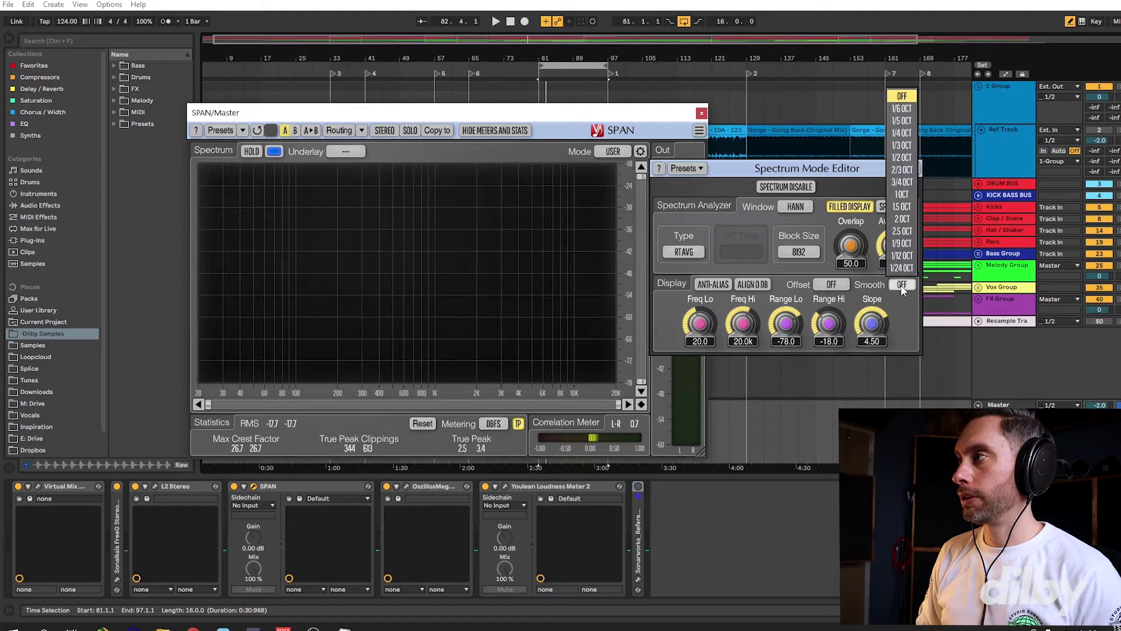
left_click(902, 146)
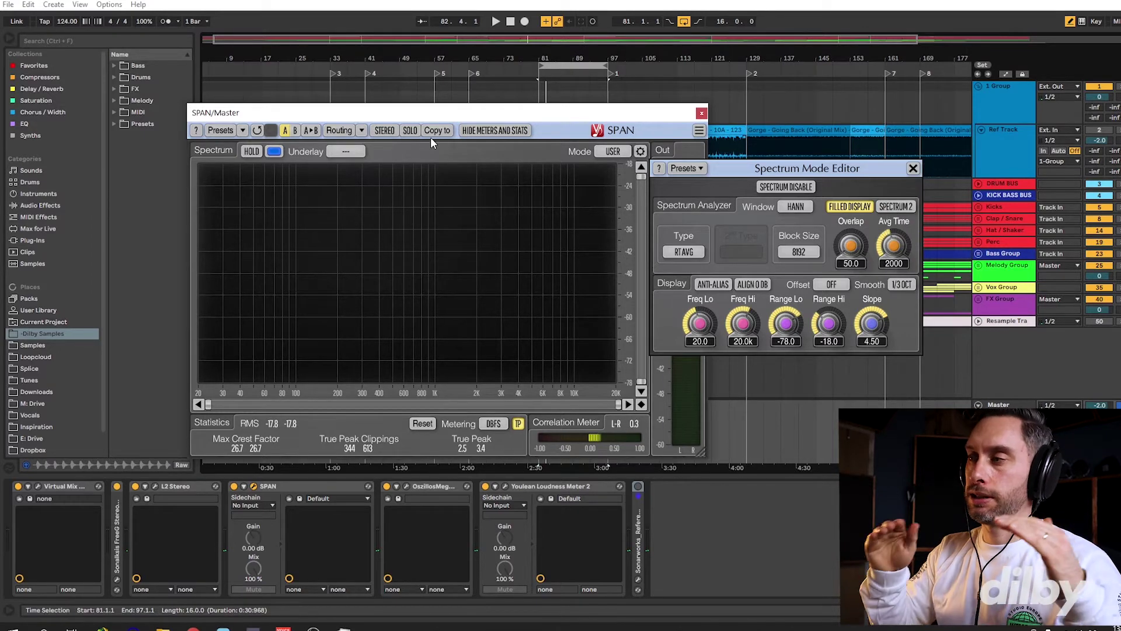
key("space")
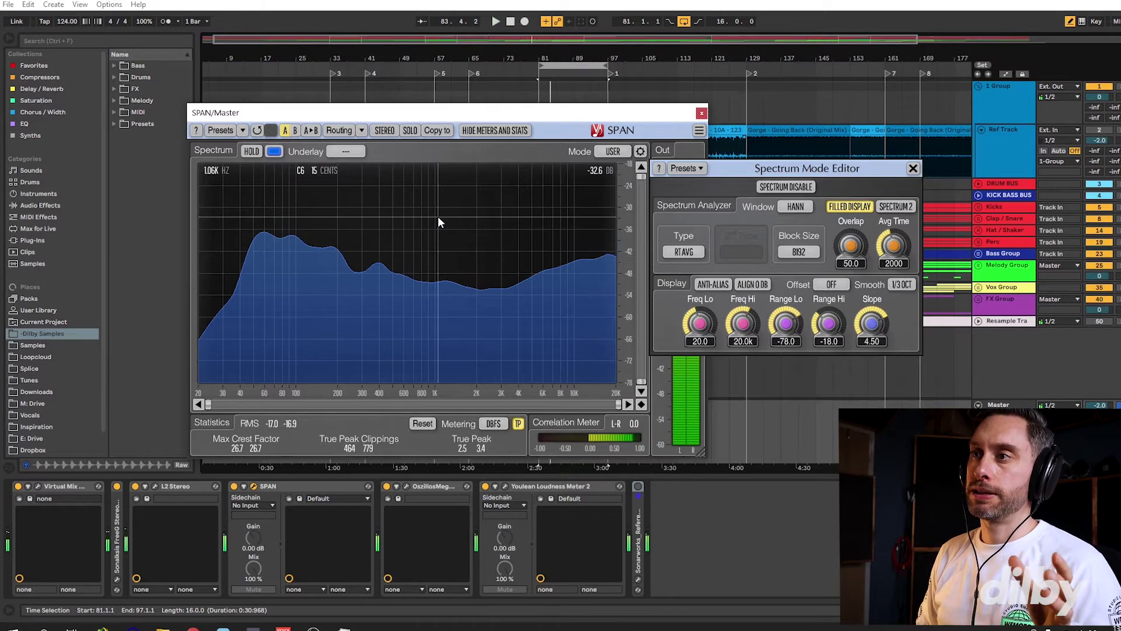
key("space")
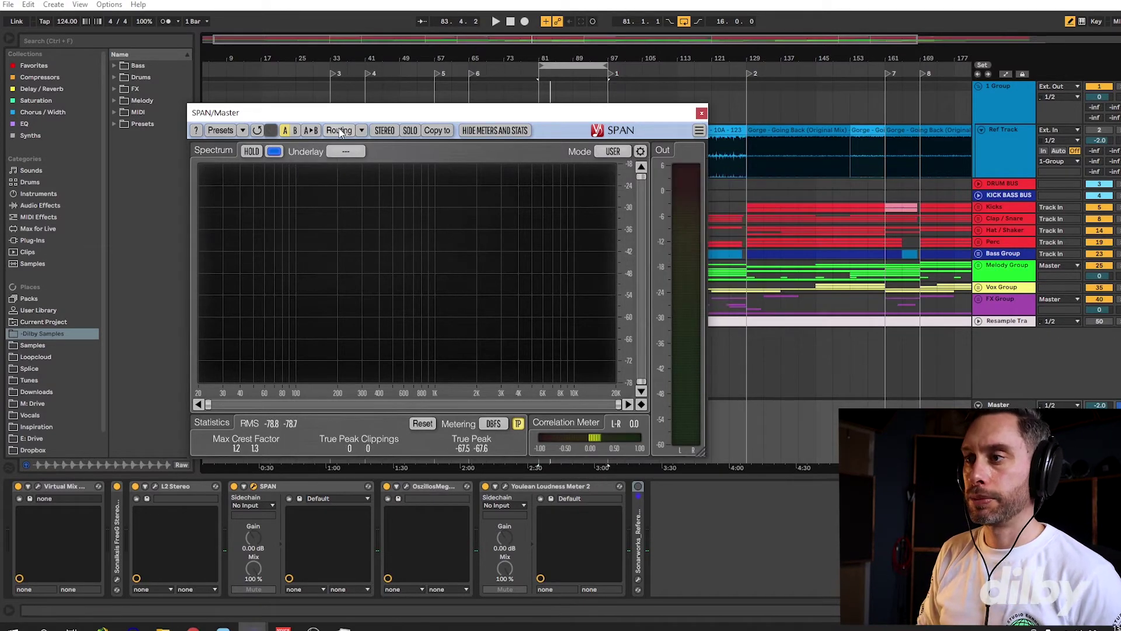
Feed SPAN's sidechain input from the Ref Track, tapped Pre FX
left_click(255, 504)
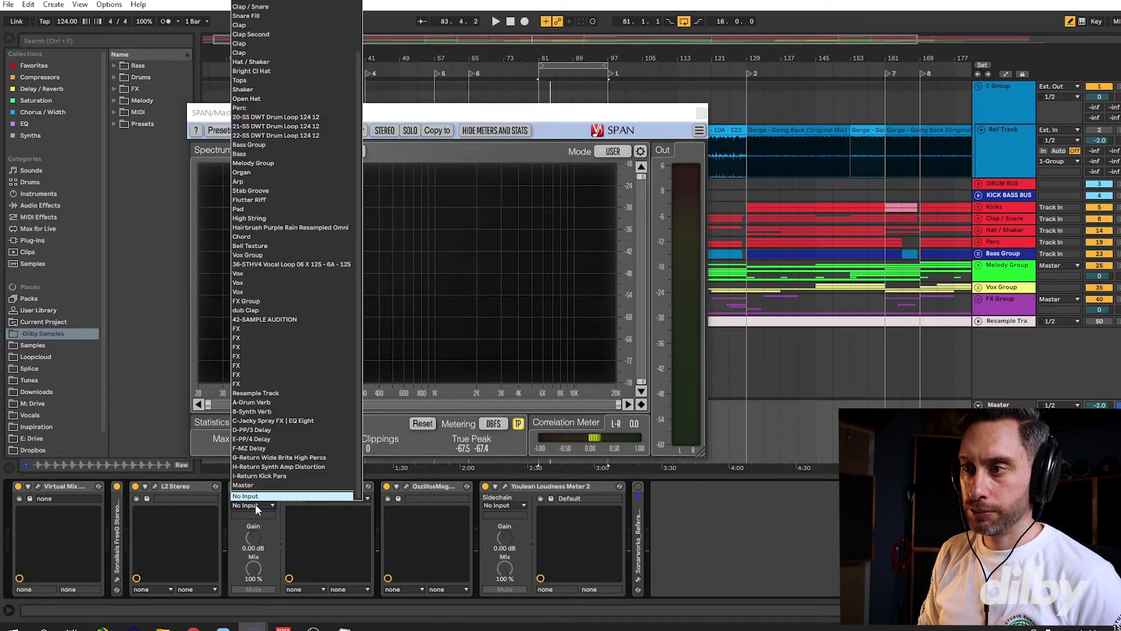
scroll(254, 29, "up", 2)
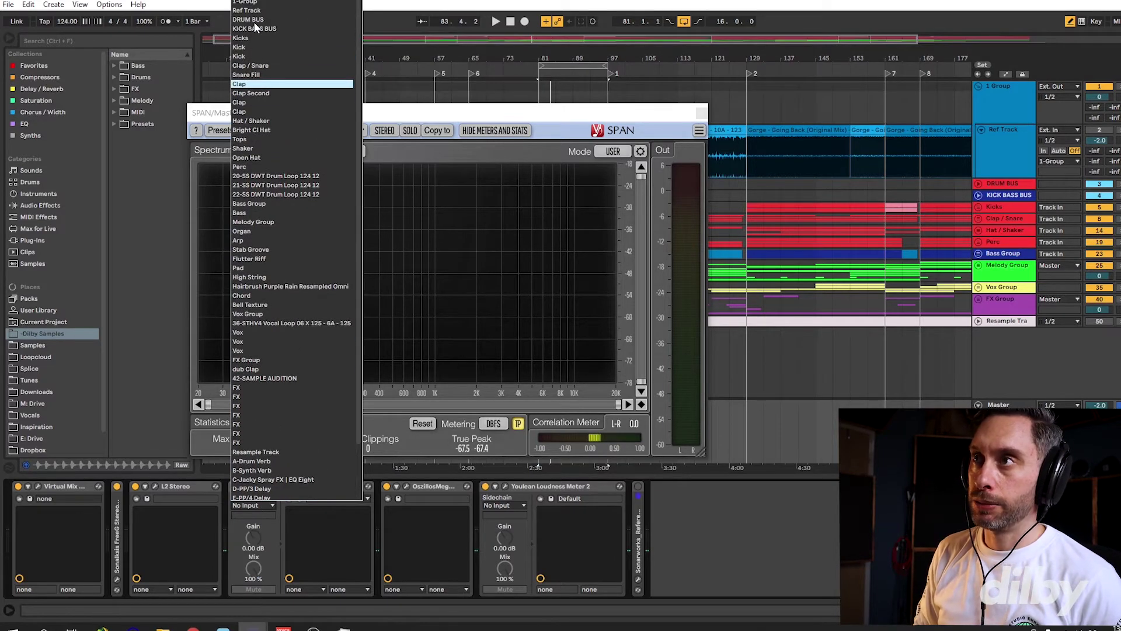
left_click(252, 13)
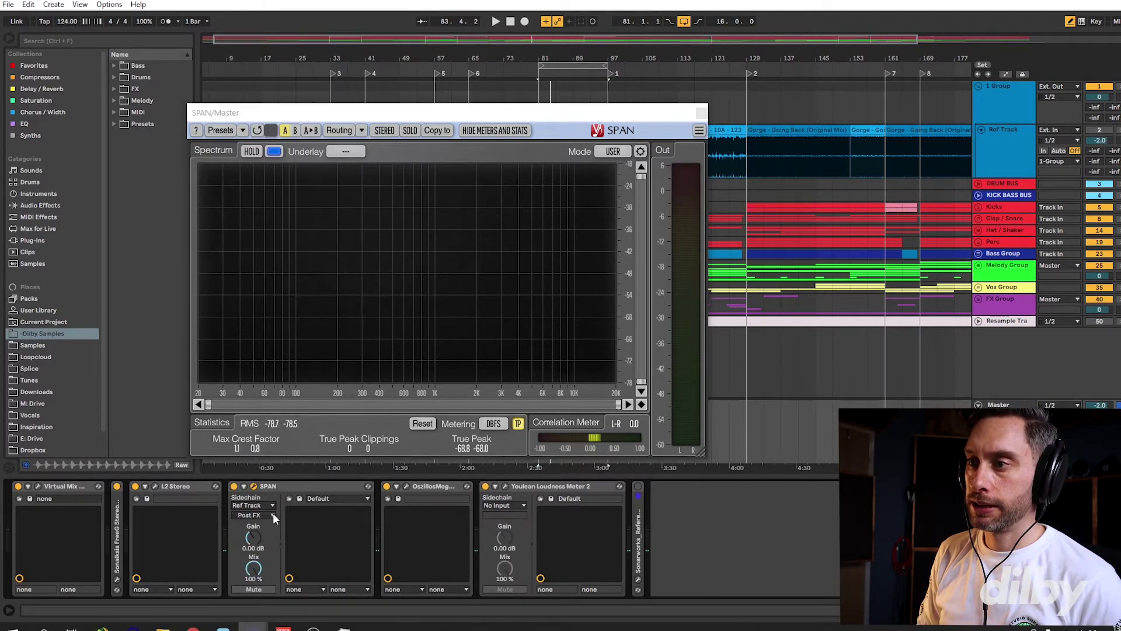
left_click(259, 516)
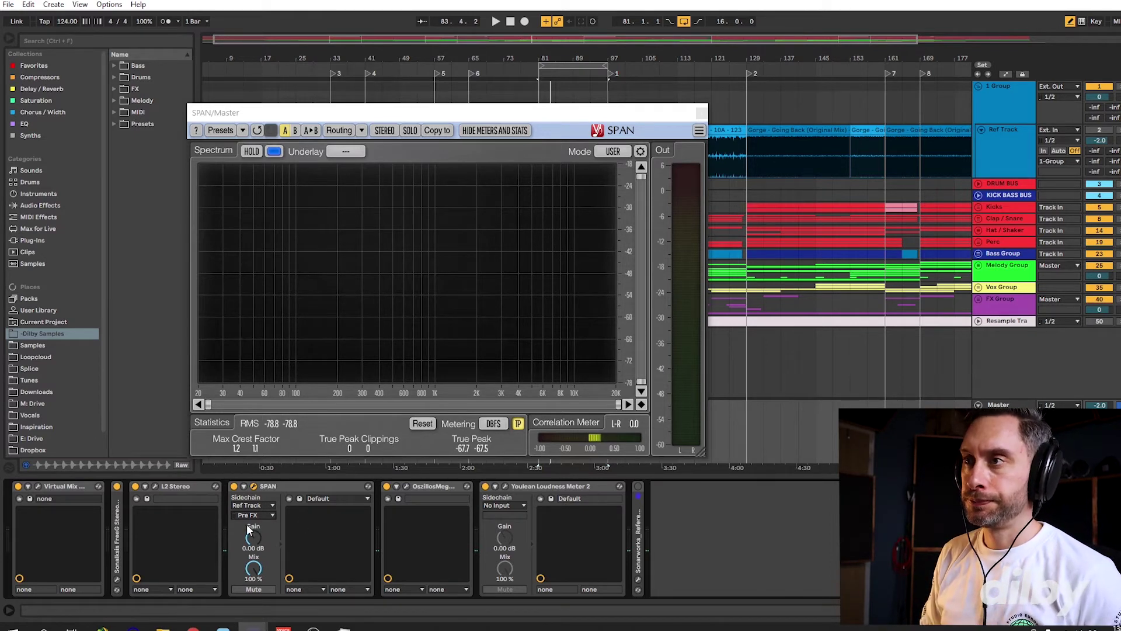
In SPAN's channel routing, assign input 3 to IN3 and input 4 to IN4
left_click(338, 131)
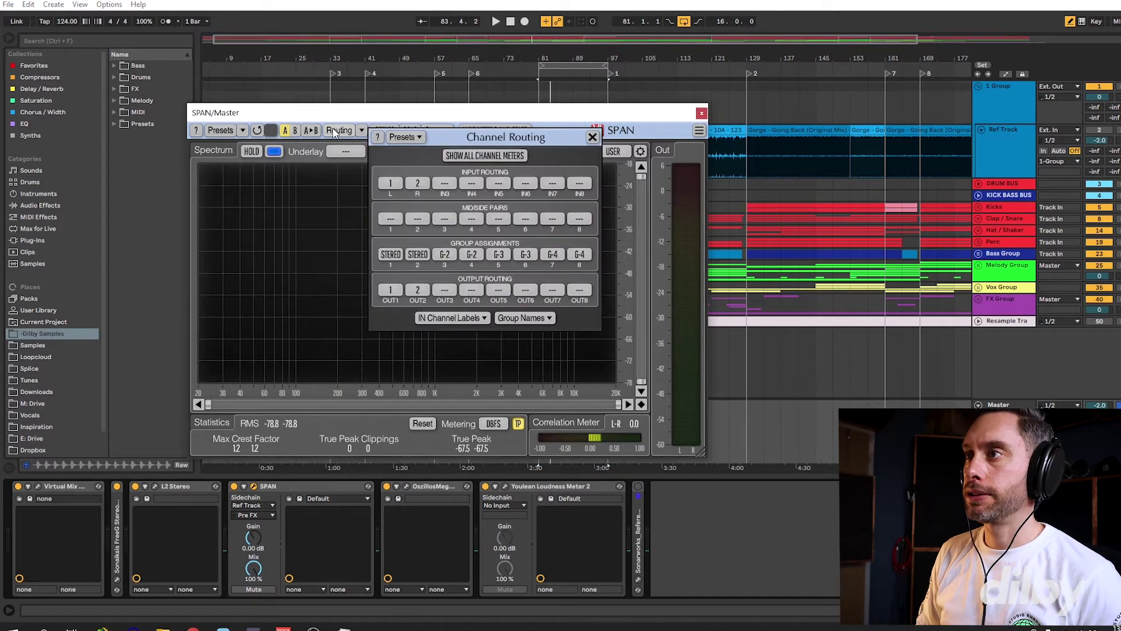
left_click(444, 184)
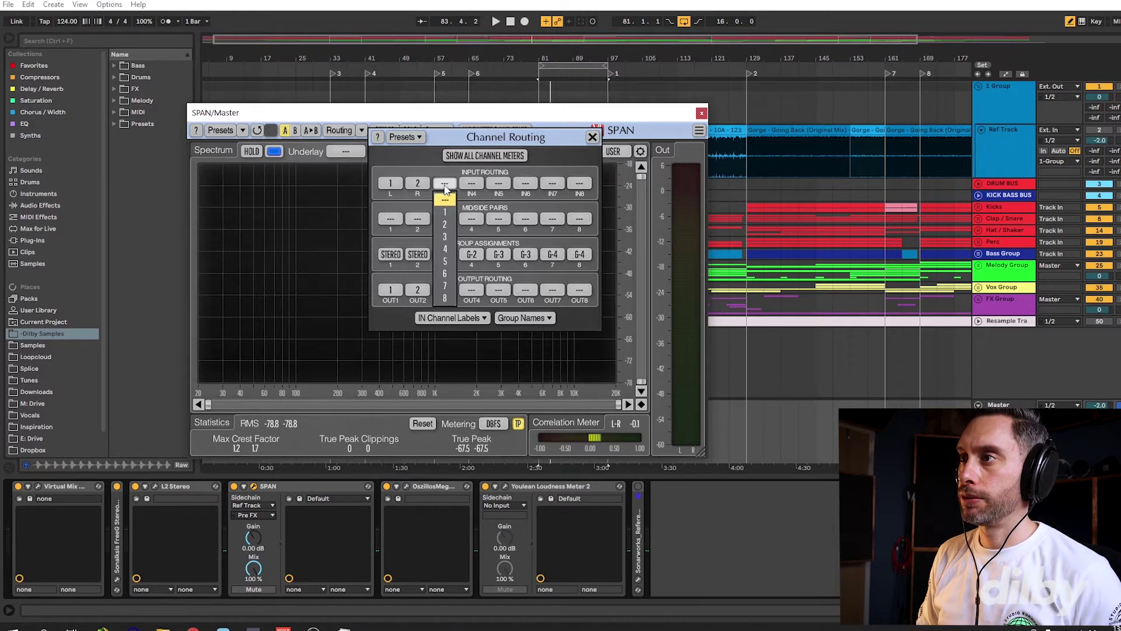
left_click(446, 237)
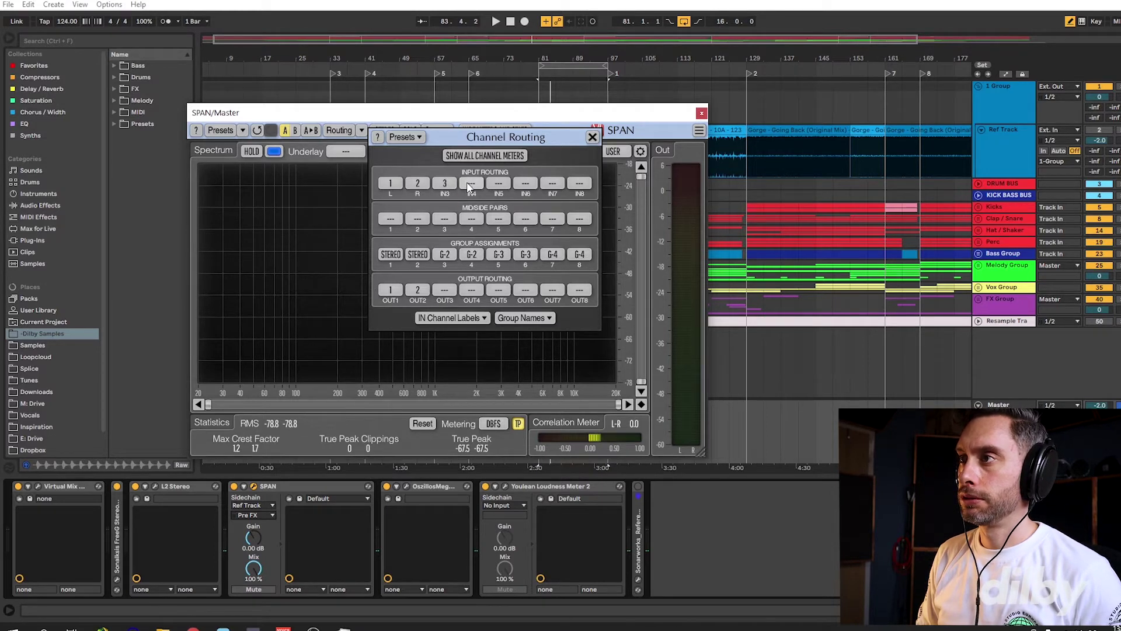
left_click(470, 184)
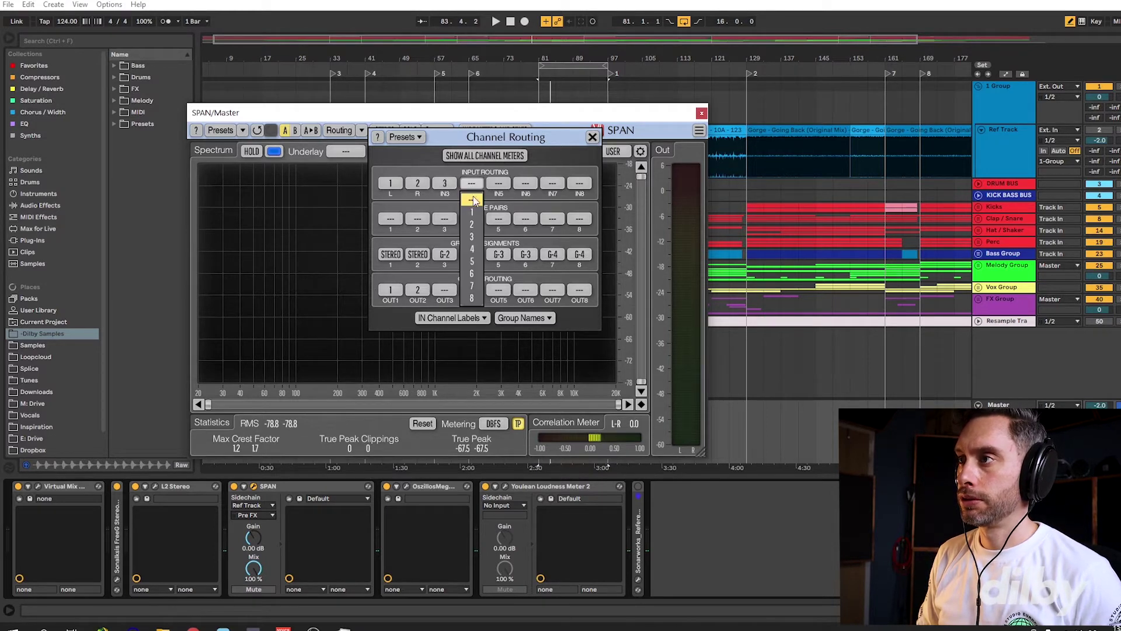
left_click(473, 250)
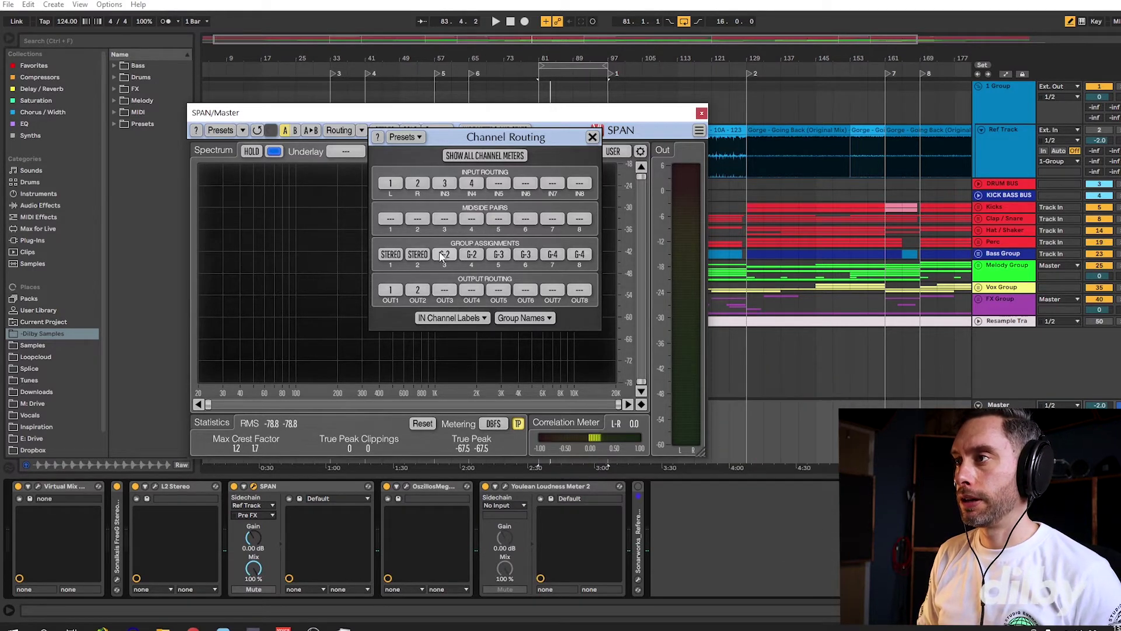
Name SPAN's group 1 MASTER and group 2 REF, and close the channel routing
left_click(516, 317)
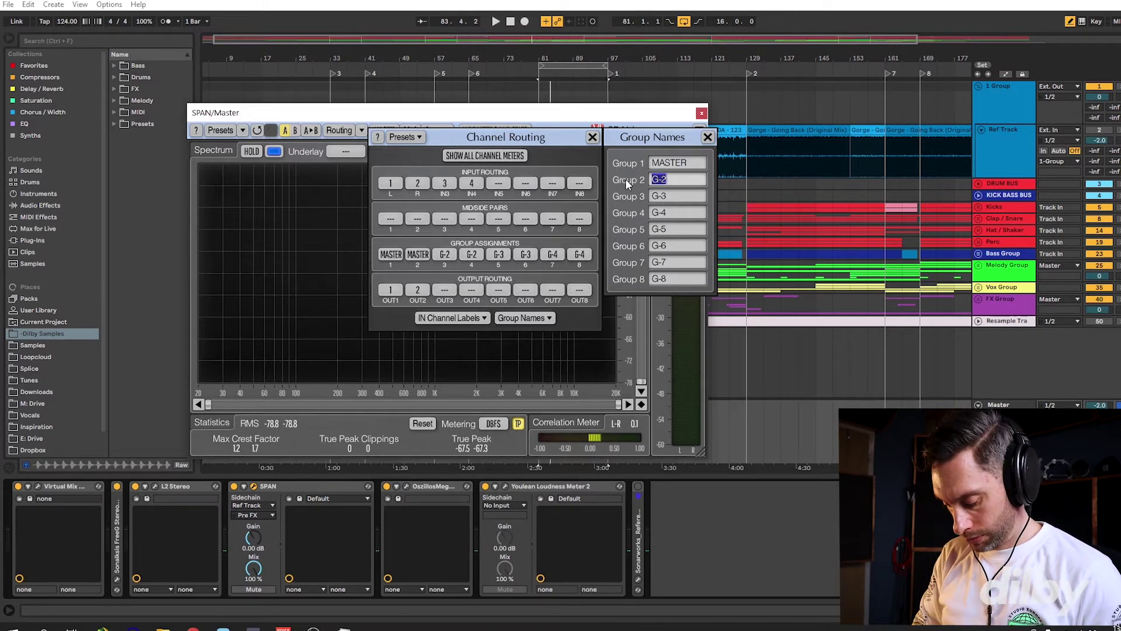
type("REF")
left_click(556, 239)
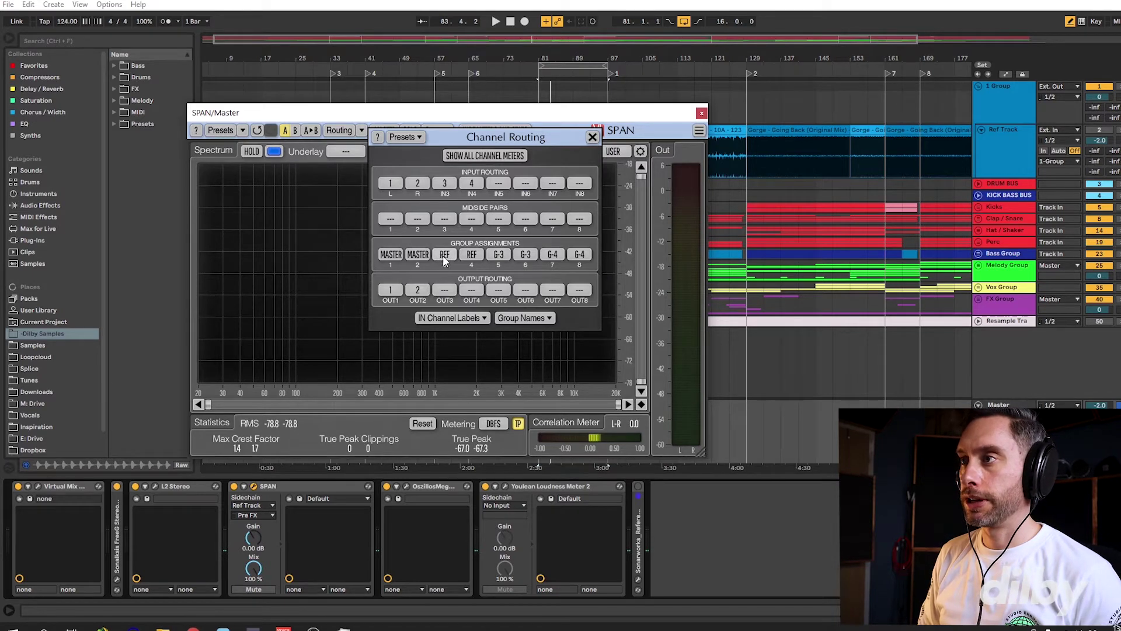
left_click(592, 138)
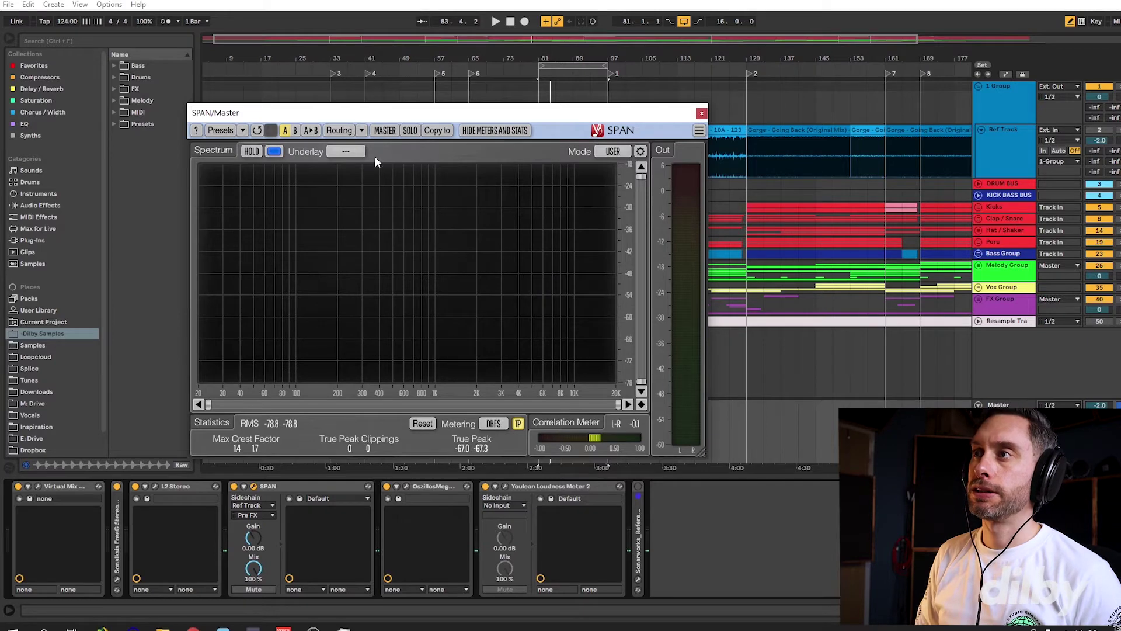
Switch SPAN to the REF group and play the loop with the Ref Track soloed
left_click(385, 131)
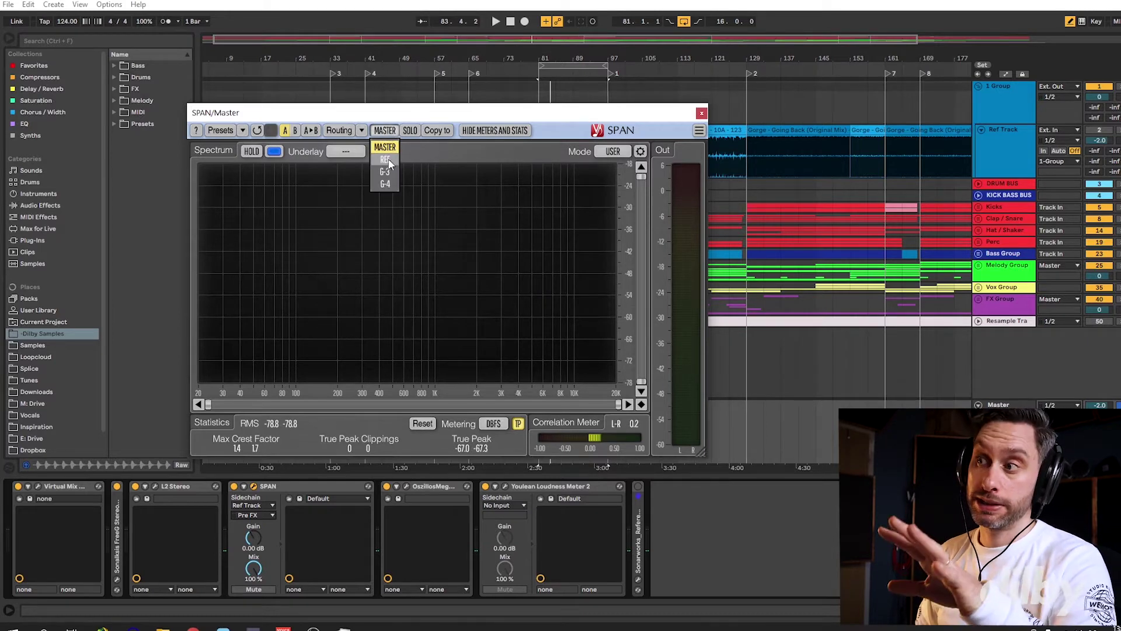
left_click(387, 161)
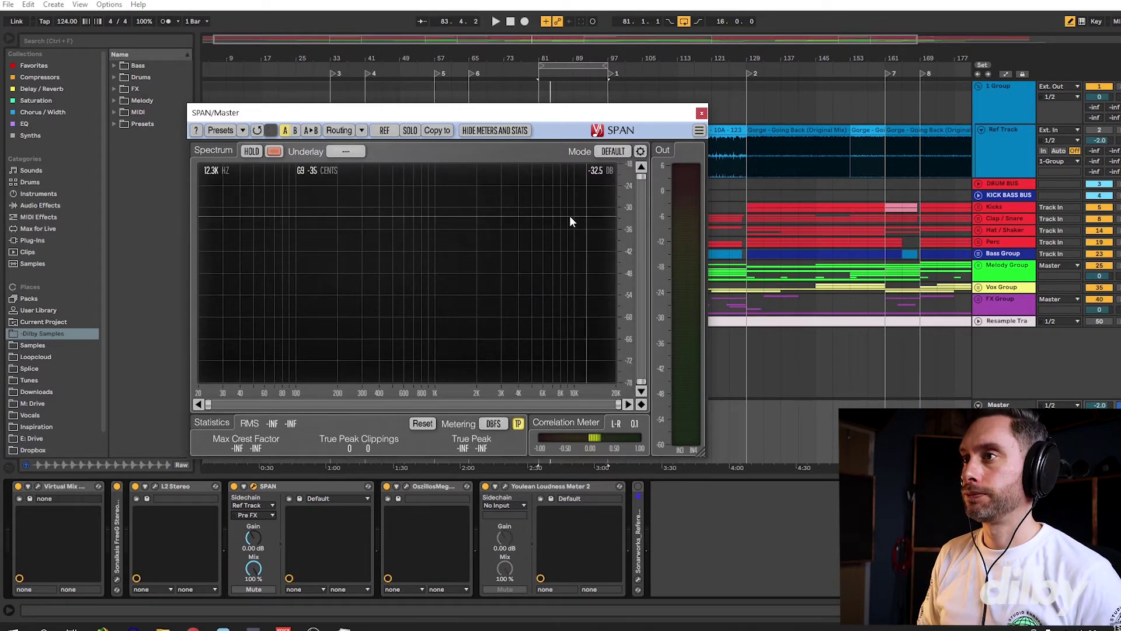
key("space")
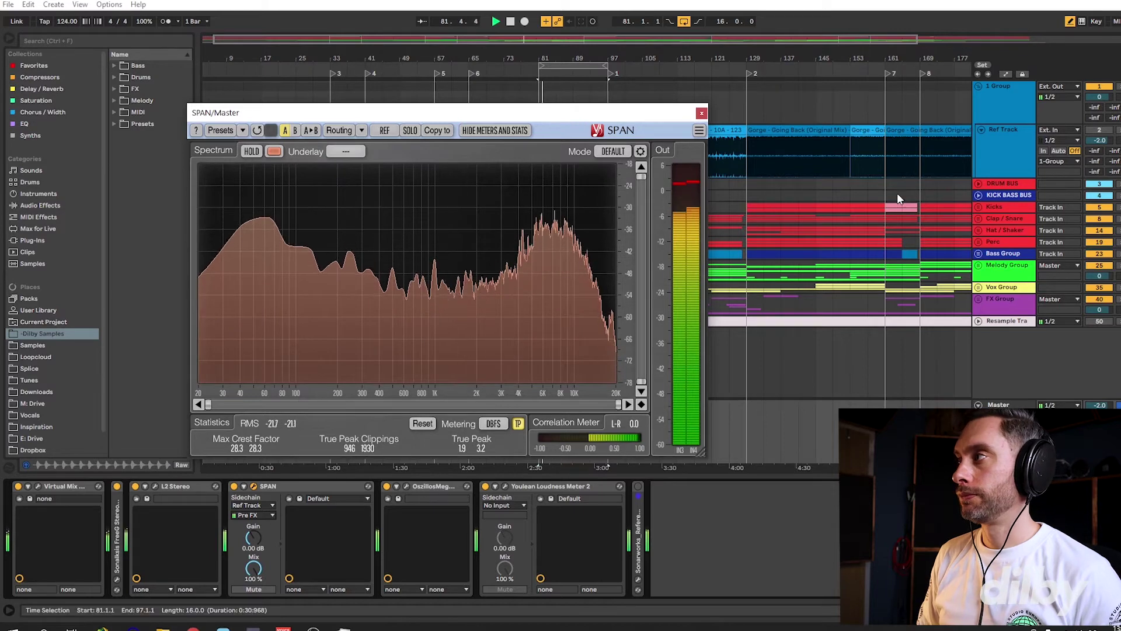
left_click(1119, 130)
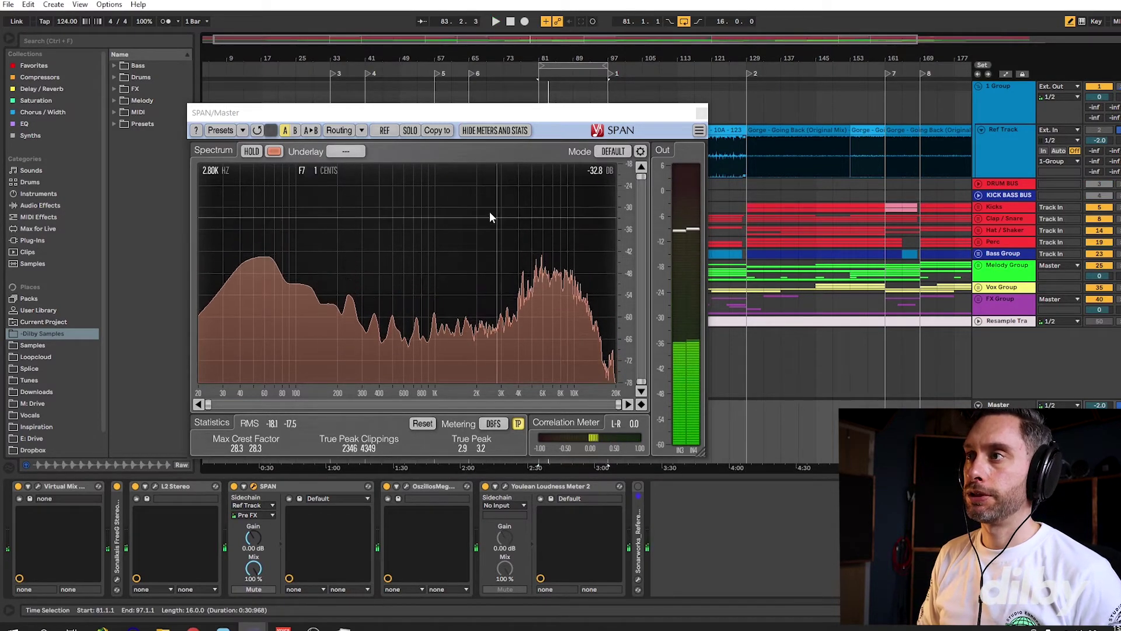
Set the REF group's spectrum block size to 8192 and smoothing to 1/3 octave, and play the loop
left_click(641, 151)
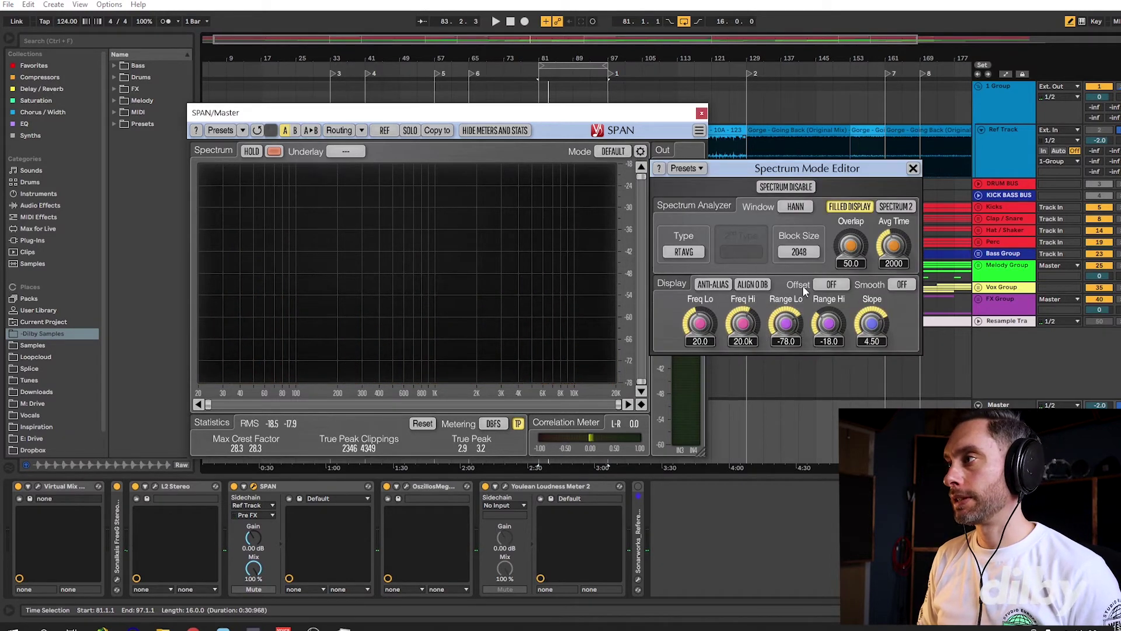
left_click(800, 252)
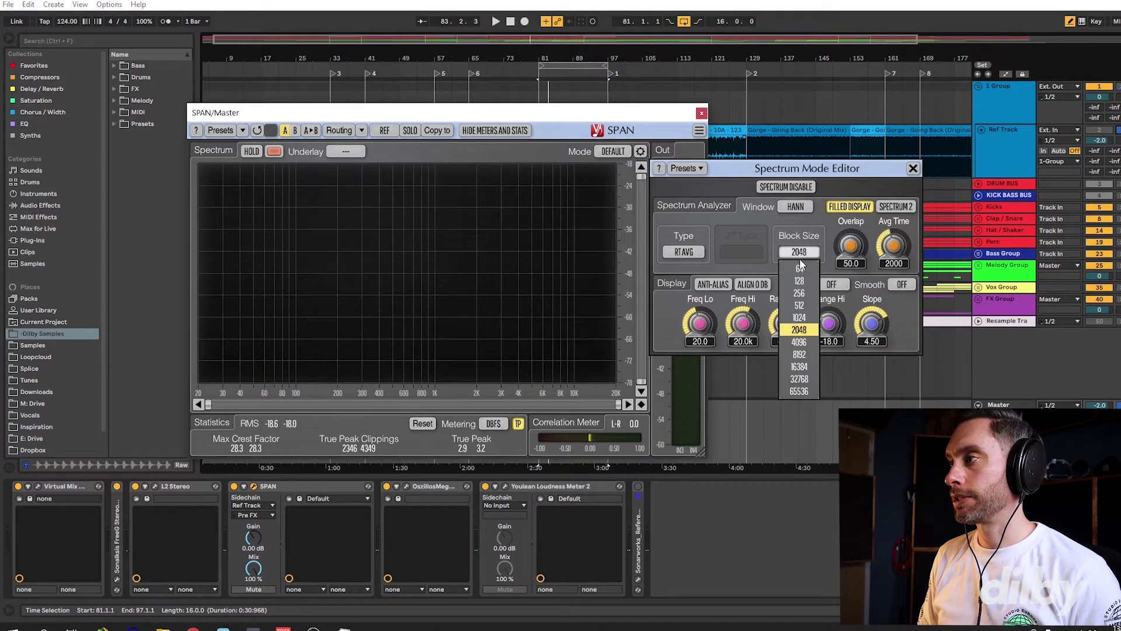
left_click(799, 355)
left_click(901, 285)
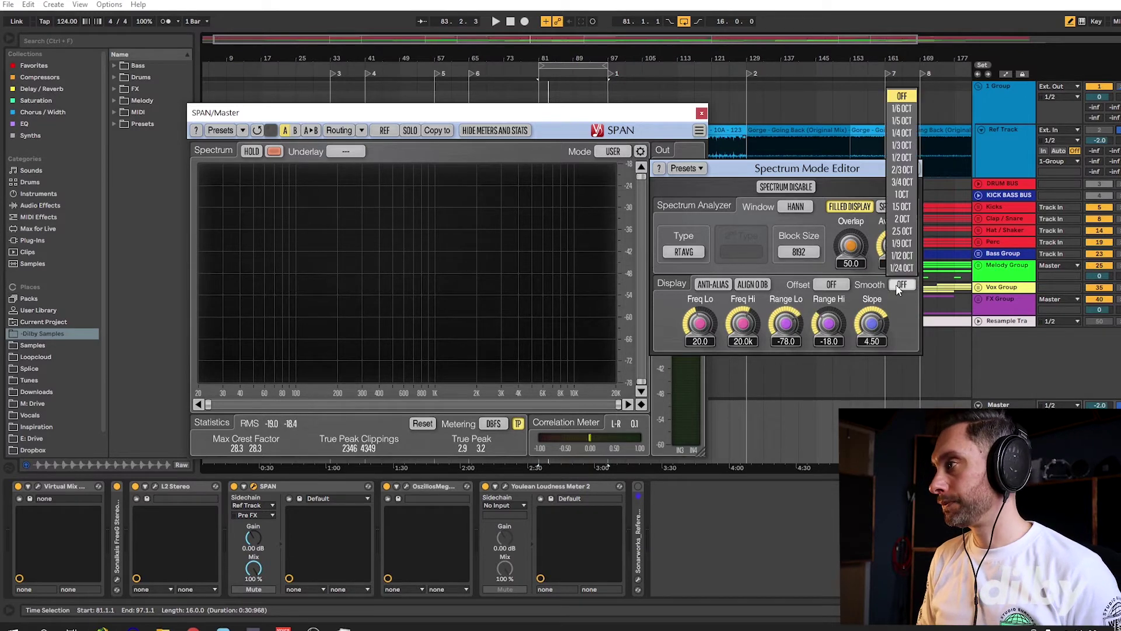
left_click(909, 144)
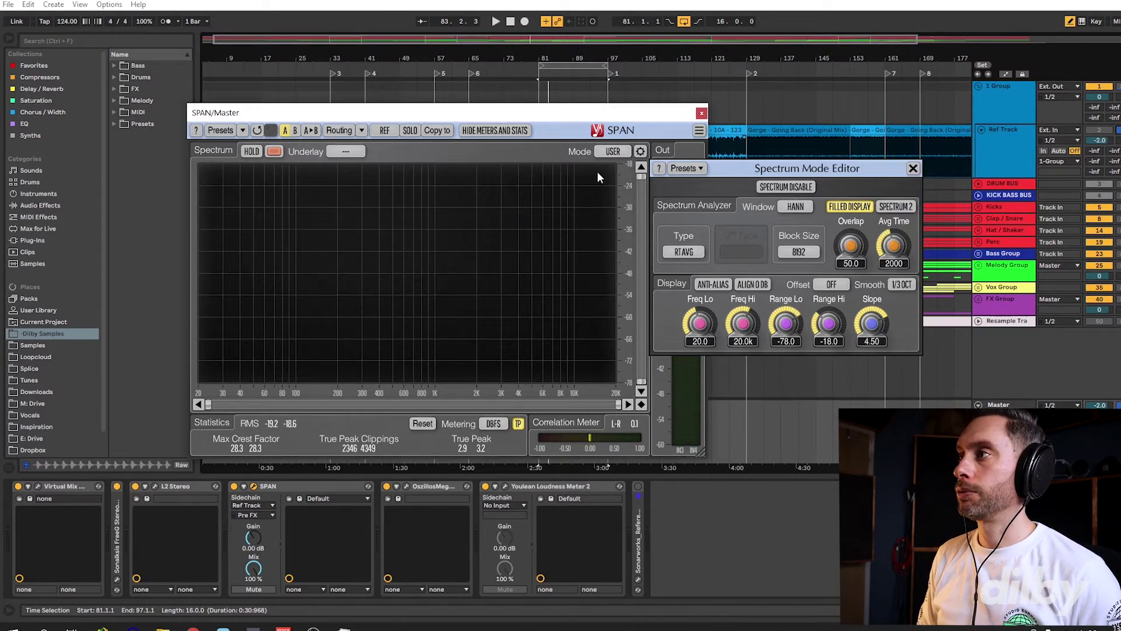
left_click(913, 169)
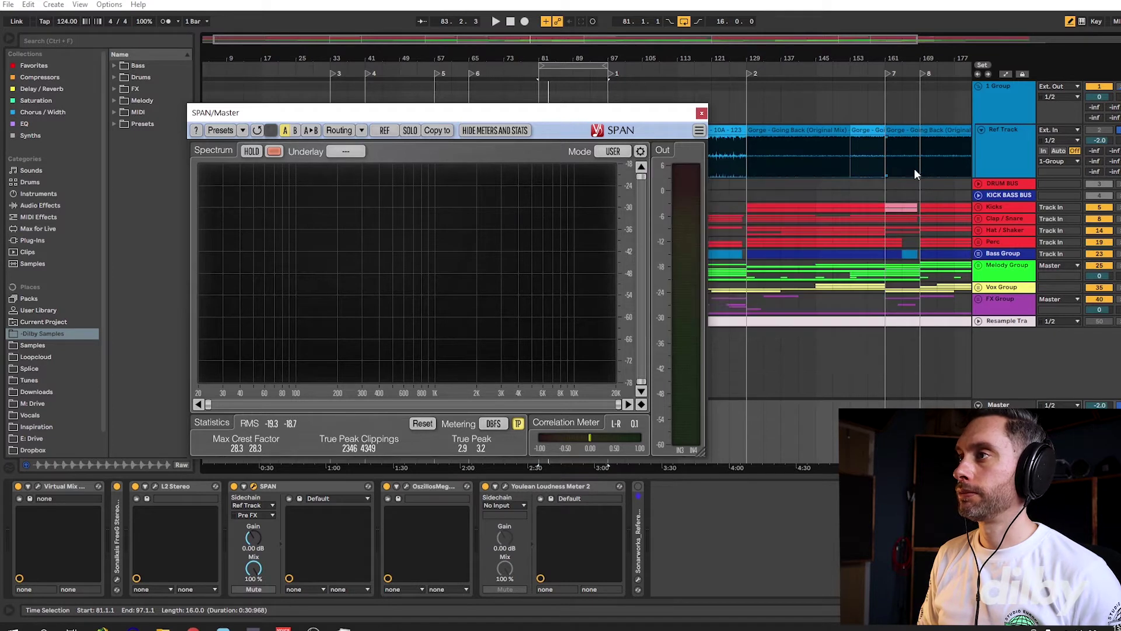
key("space")
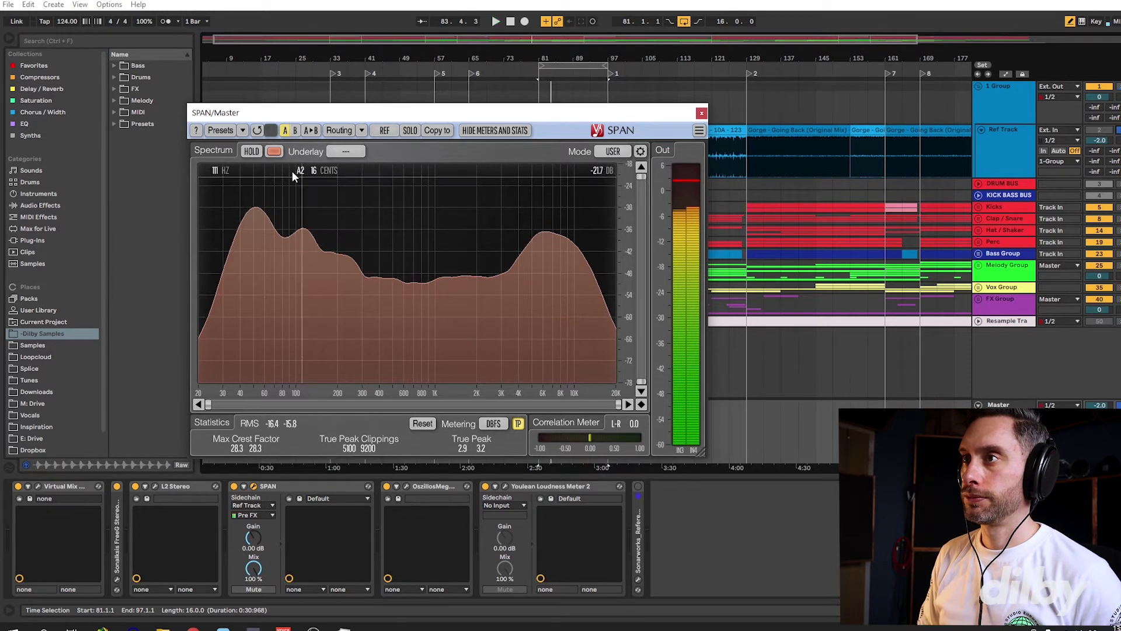
Colour the REF spectrum red and display it as the underlay of SPAN's MASTER group
left_click(274, 152)
left_click(274, 218)
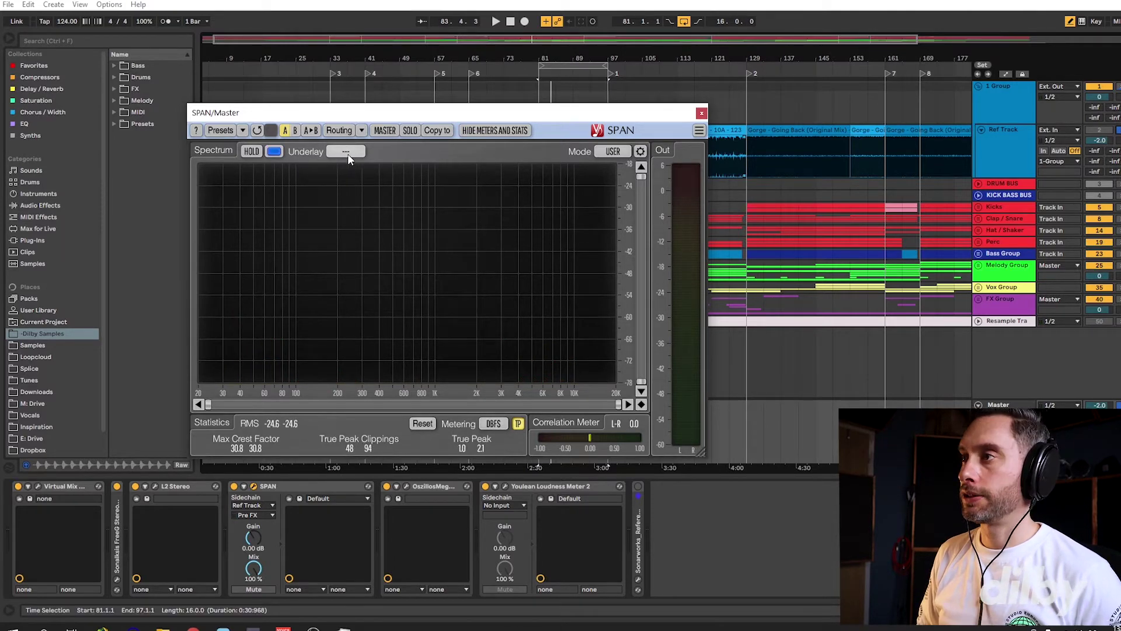
key("space")
left_click(346, 152)
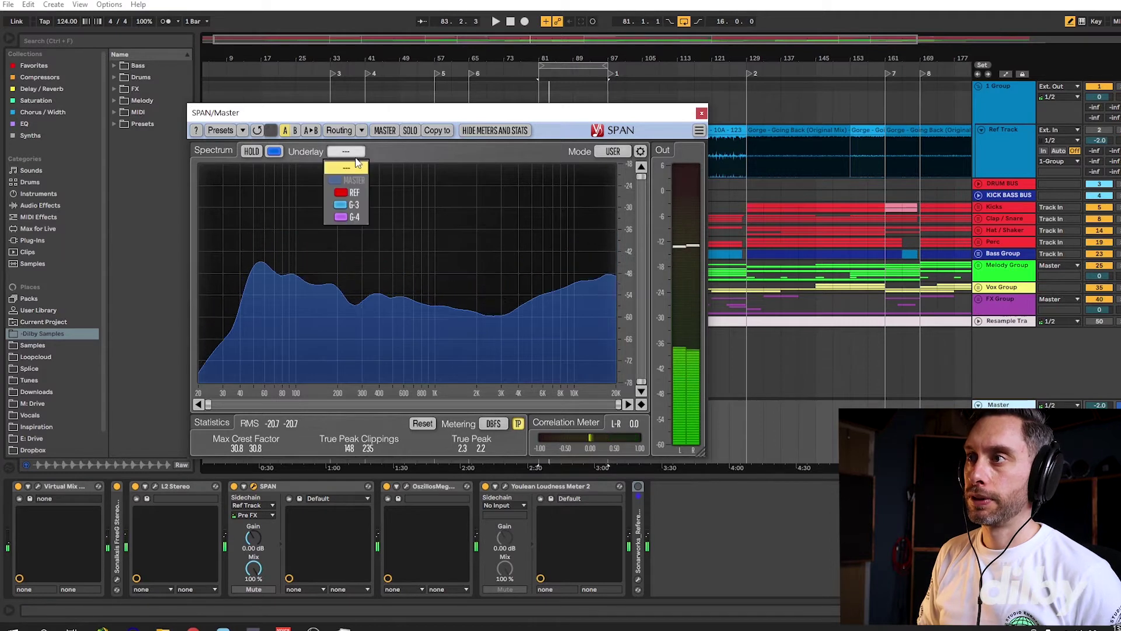
left_click(353, 194)
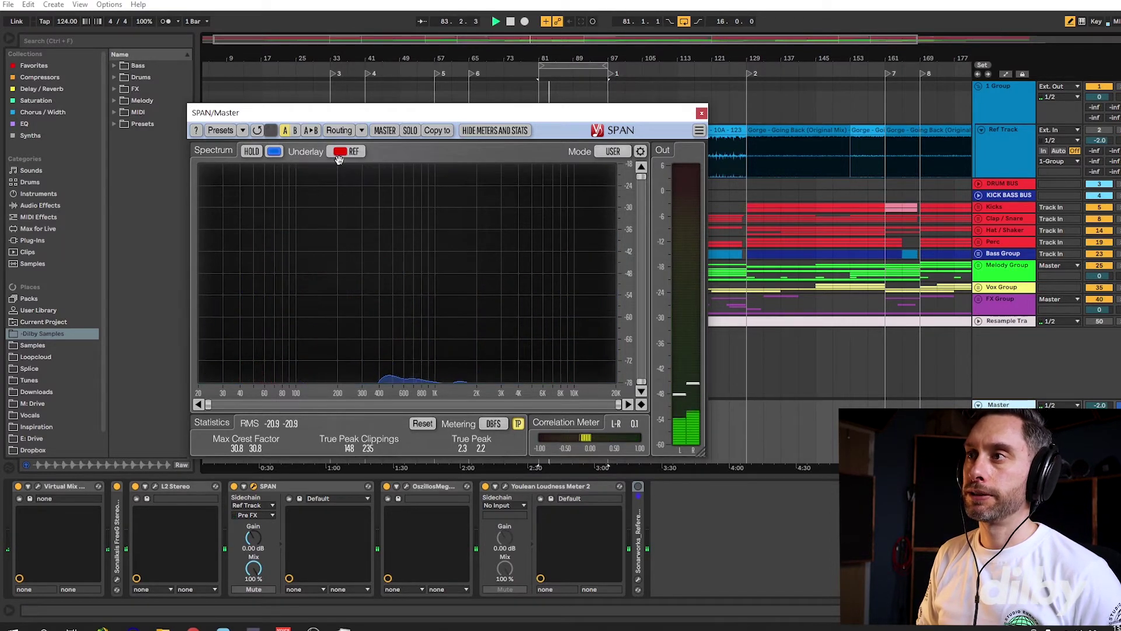
Play the loop with SPAN open on the Master and compare the mix's spectrum with the reference underlay
key("space")
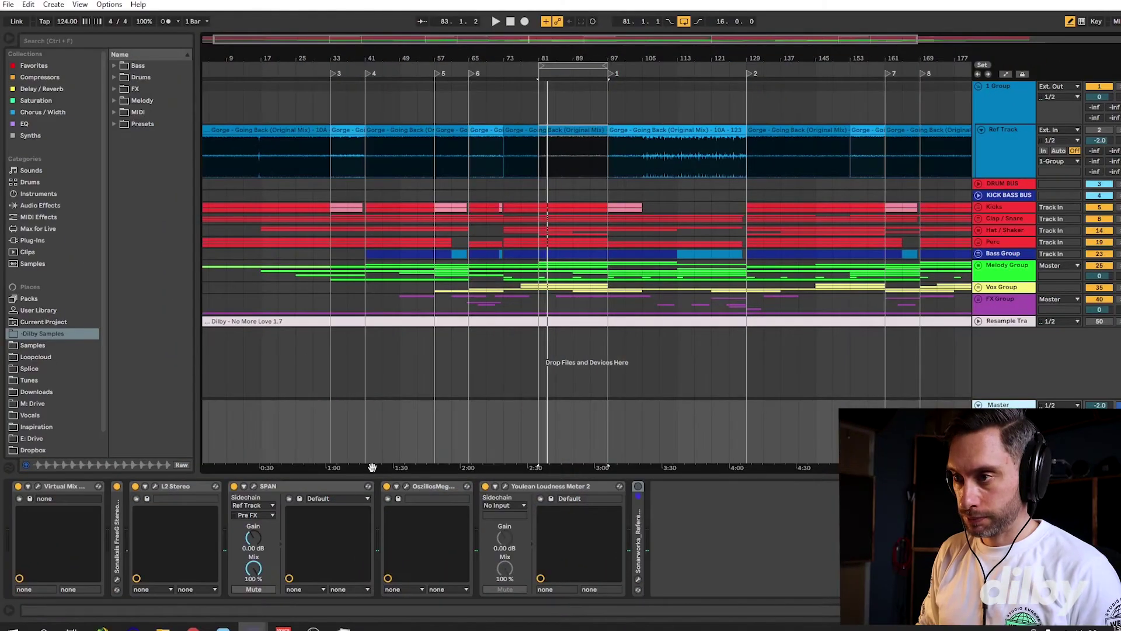
left_click(254, 486)
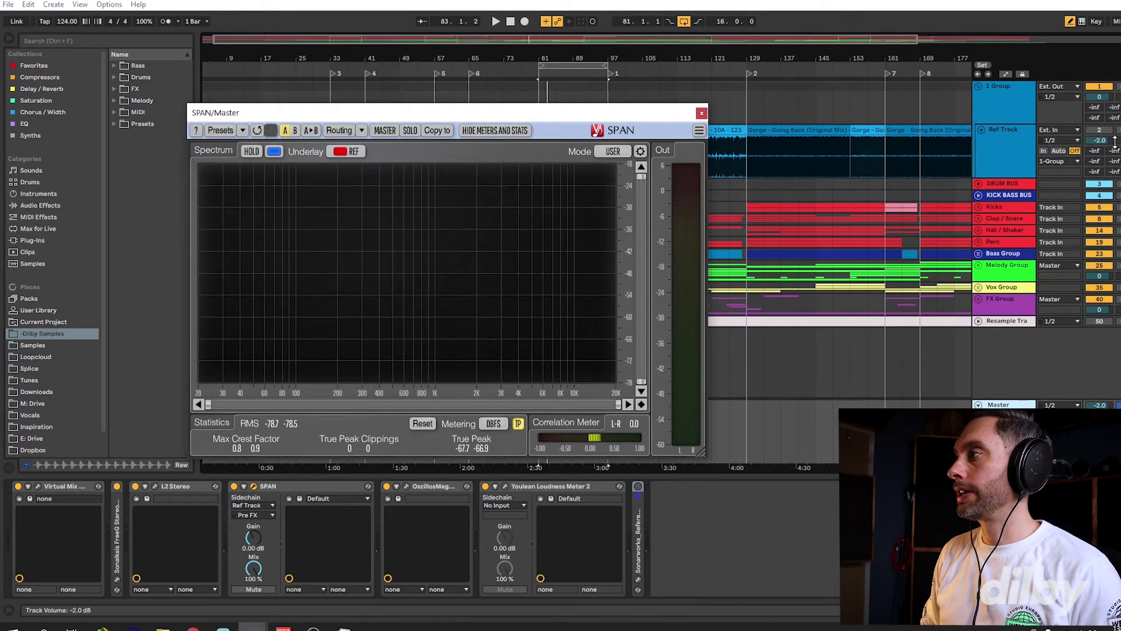
key("space")
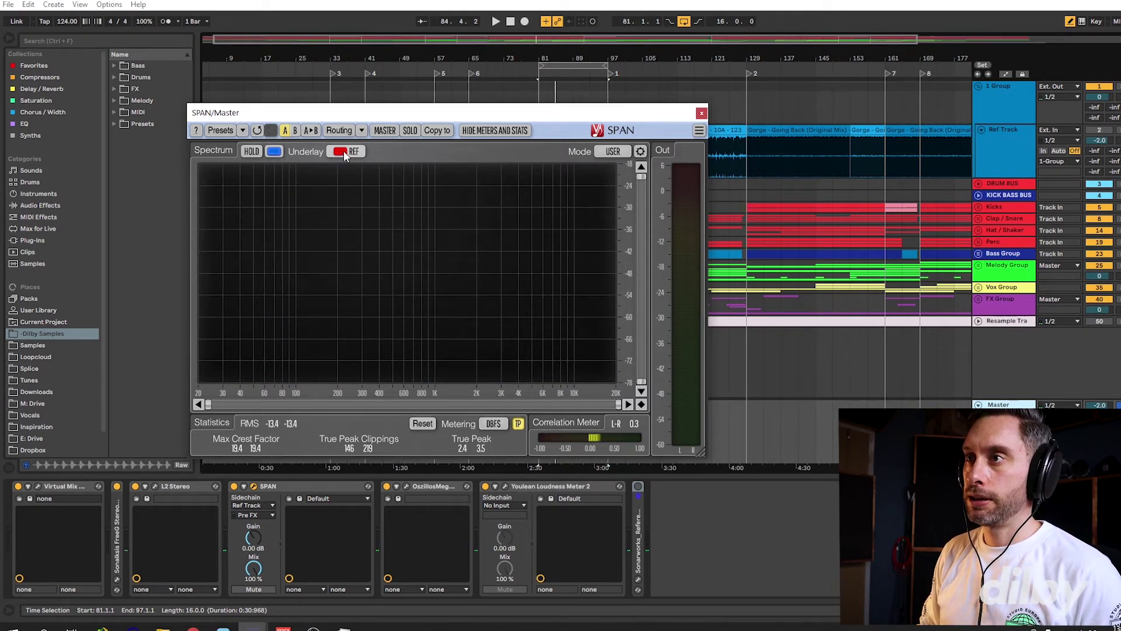
key("space")
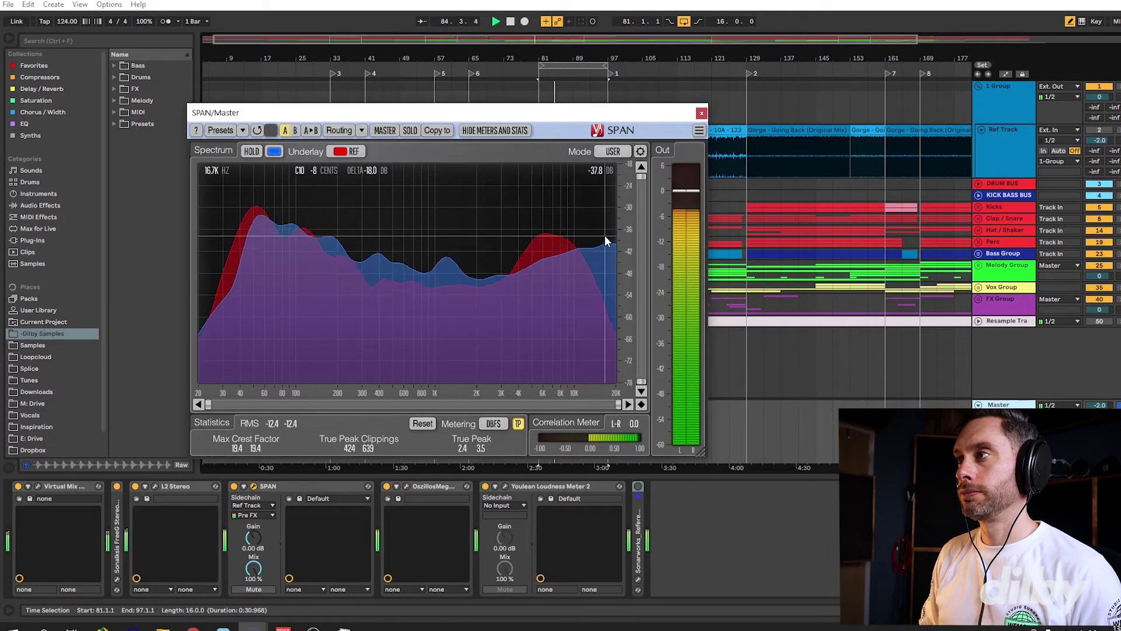
key("space")
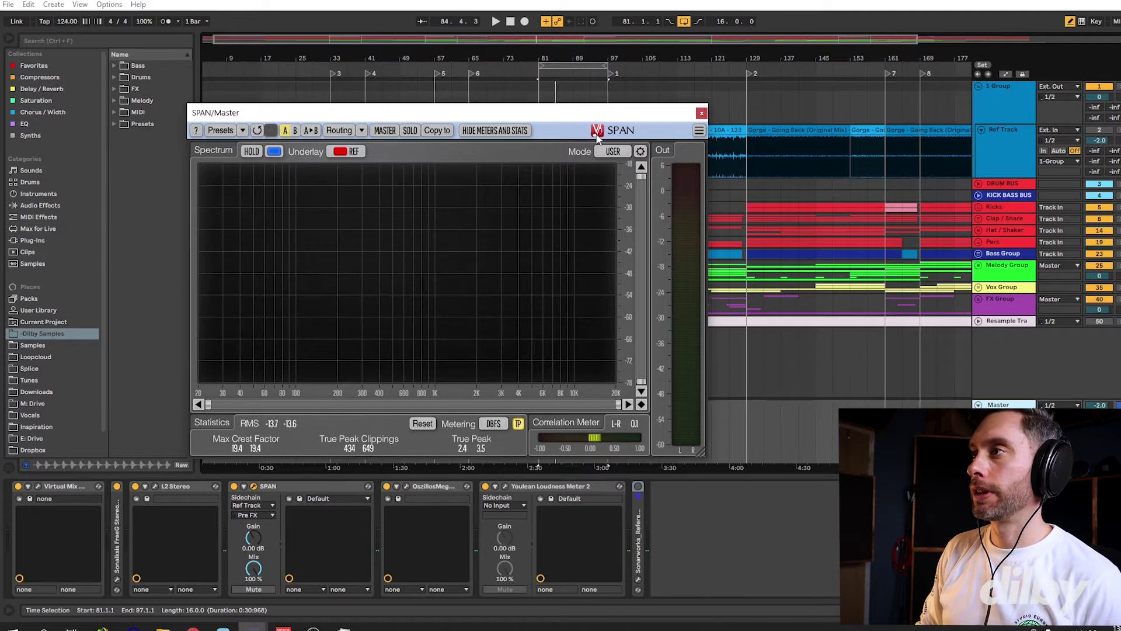
Set the MASTER group's spectrum type to AVG and close its mode editor
left_click(642, 151)
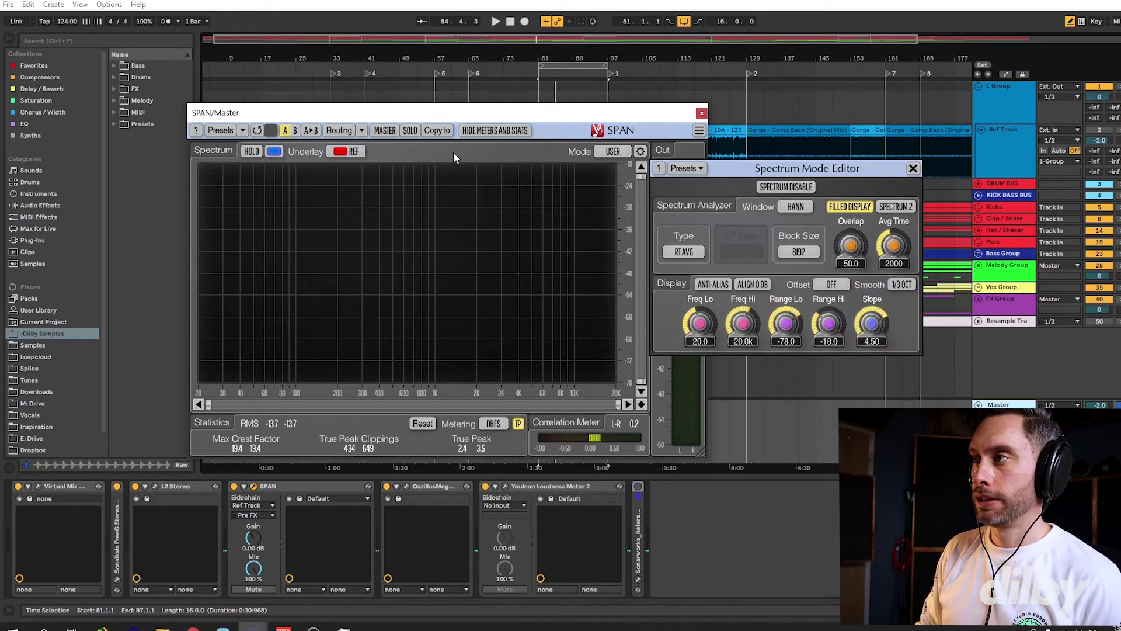
left_click(685, 256)
left_click(690, 292)
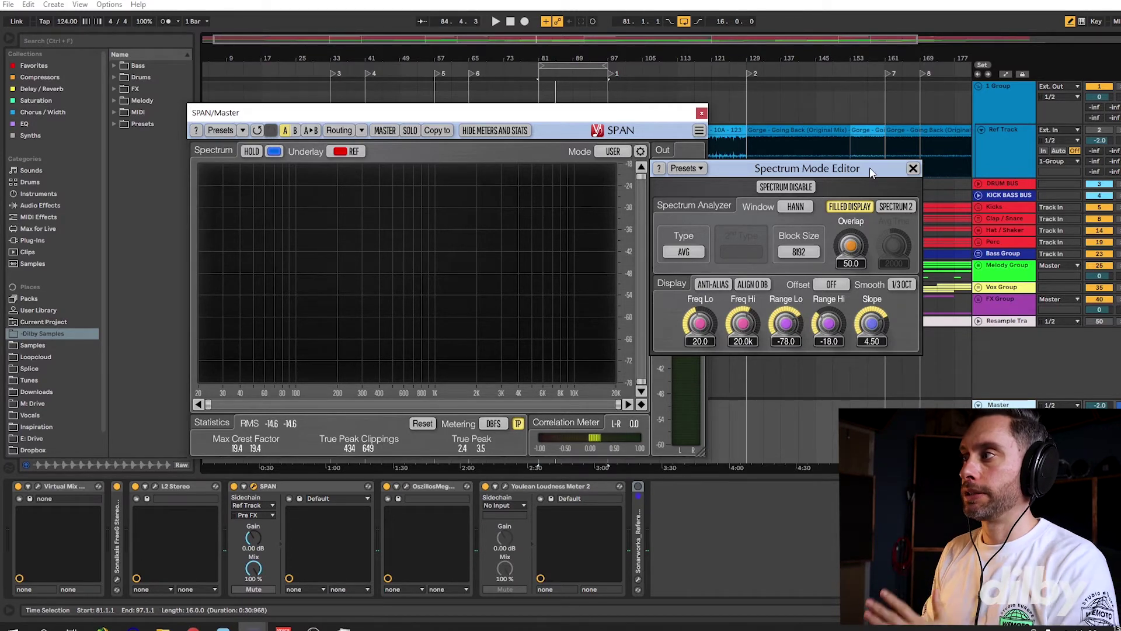
left_click(914, 169)
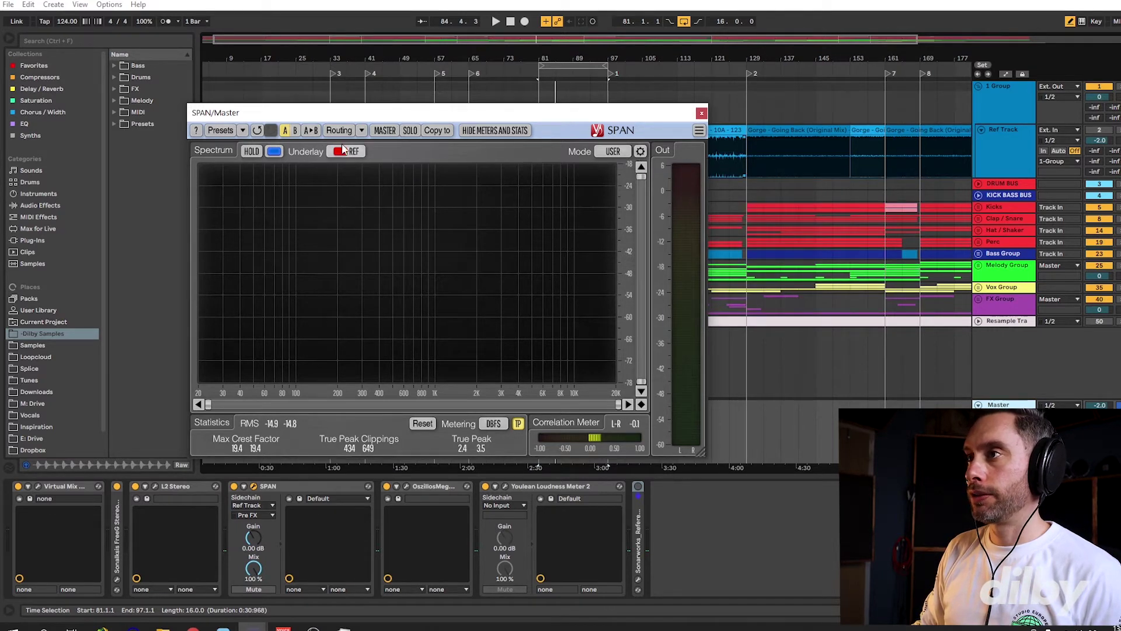
Switch SPAN to the REF group and set its spectrum type to AVG as well
left_click(386, 130)
left_click(385, 160)
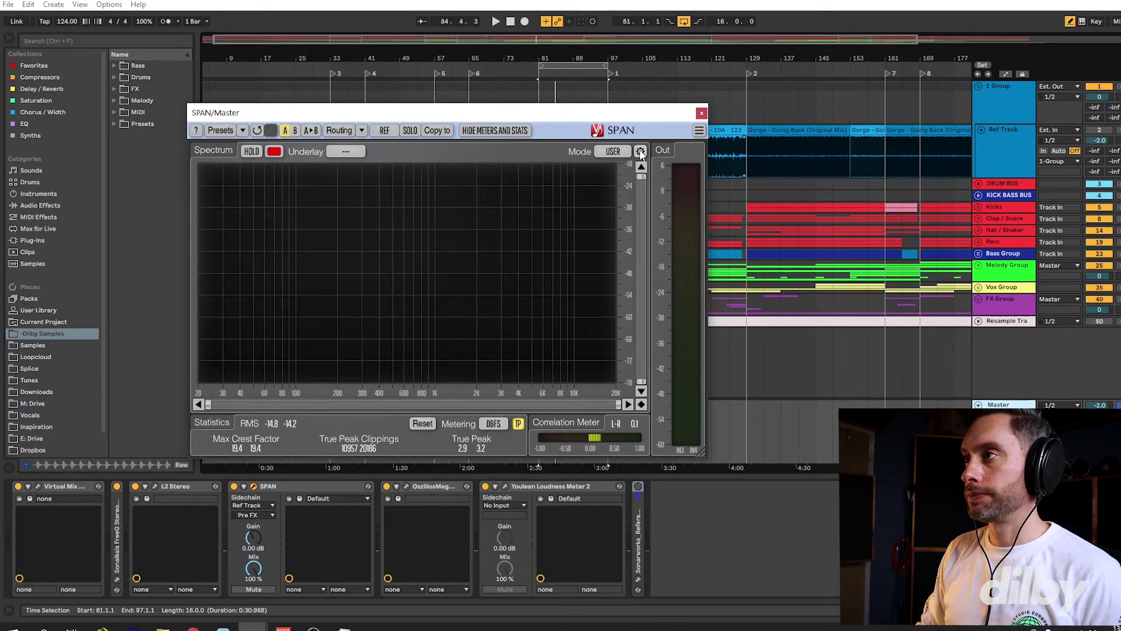
left_click(641, 152)
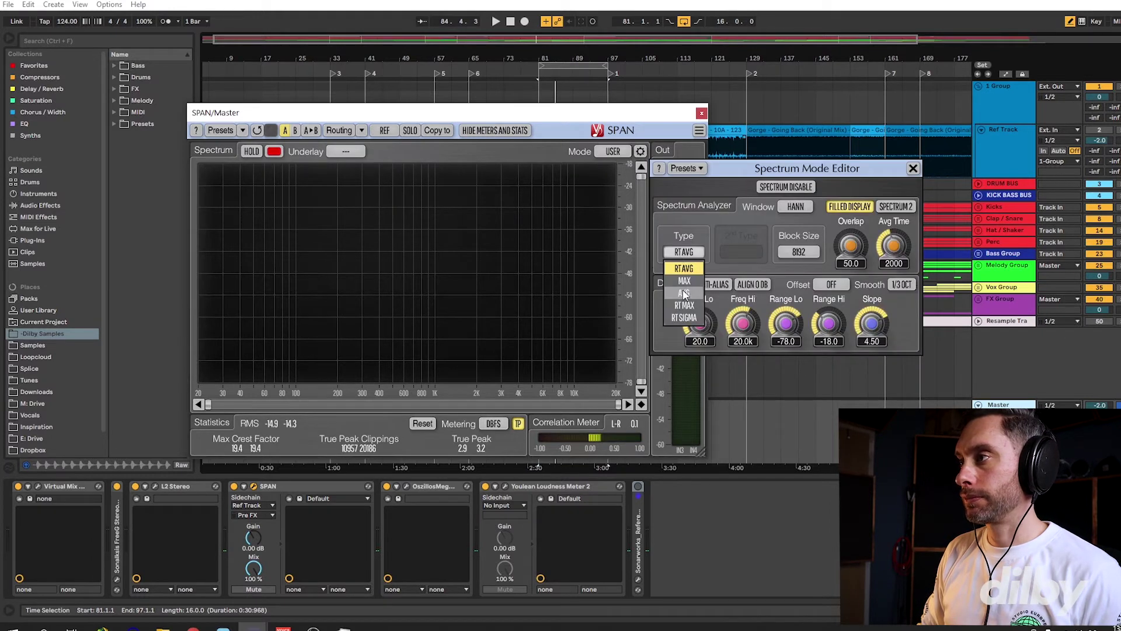
left_click(684, 293)
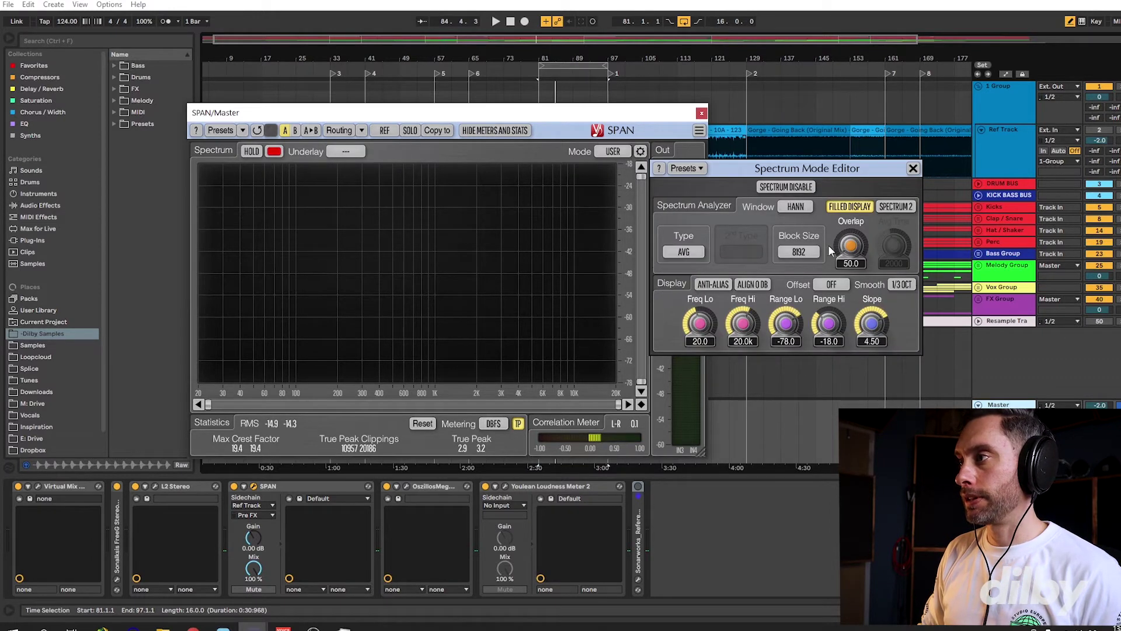
left_click(914, 168)
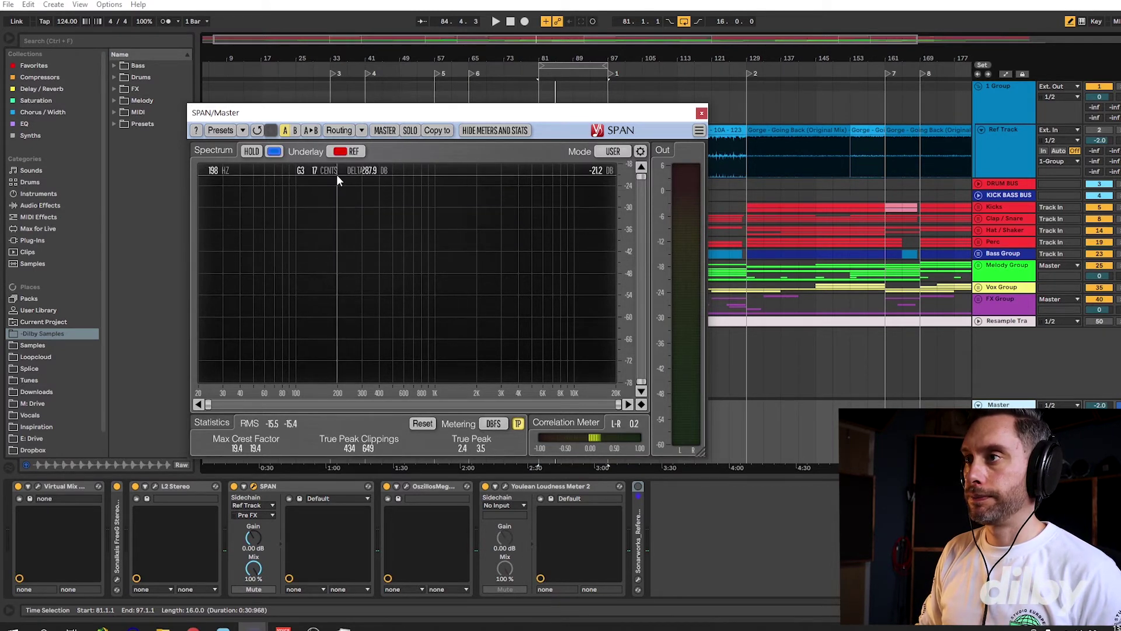
Lower SPAN's sidechain gain to -1.10 dB and replay the loop, restarting SPAN's averaging
key("space")
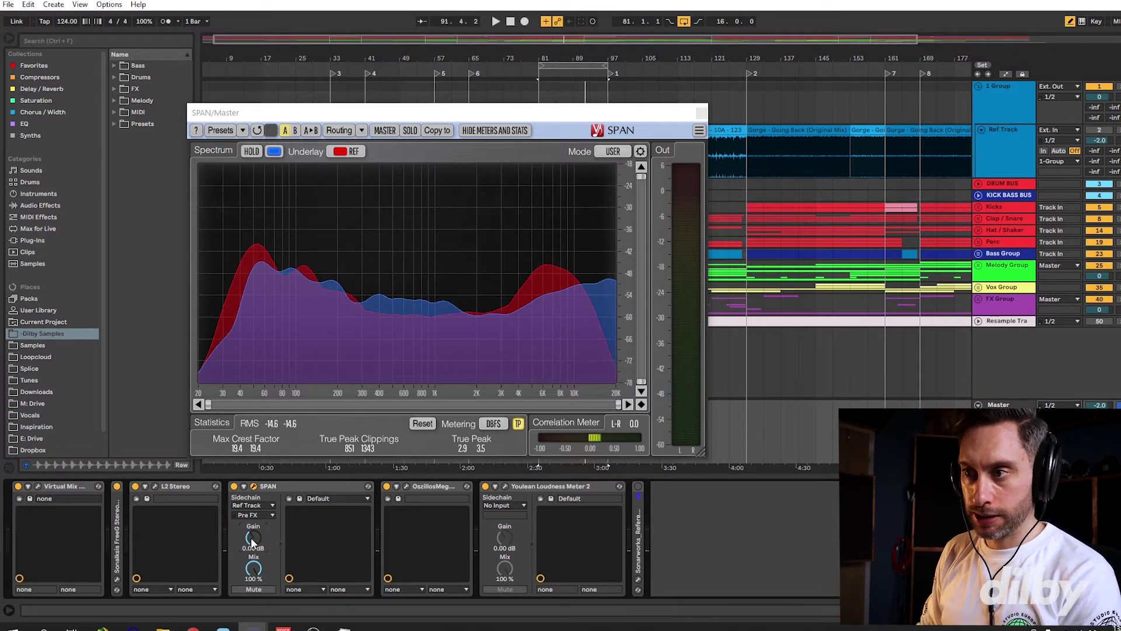
left_click_drag(253, 538, 259, 537)
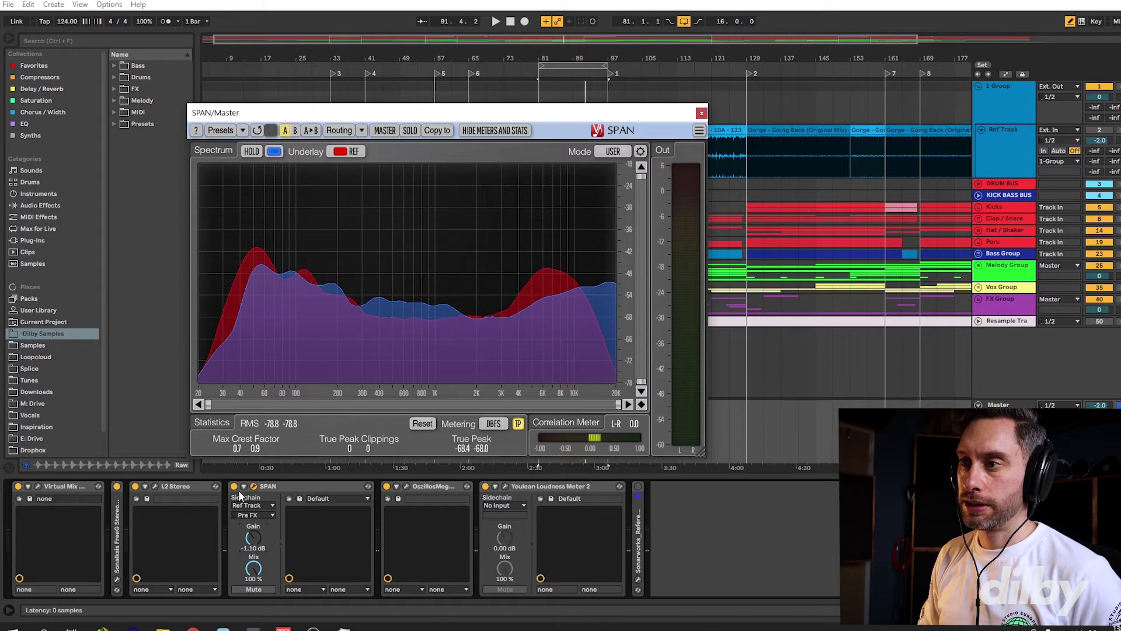
key("space")
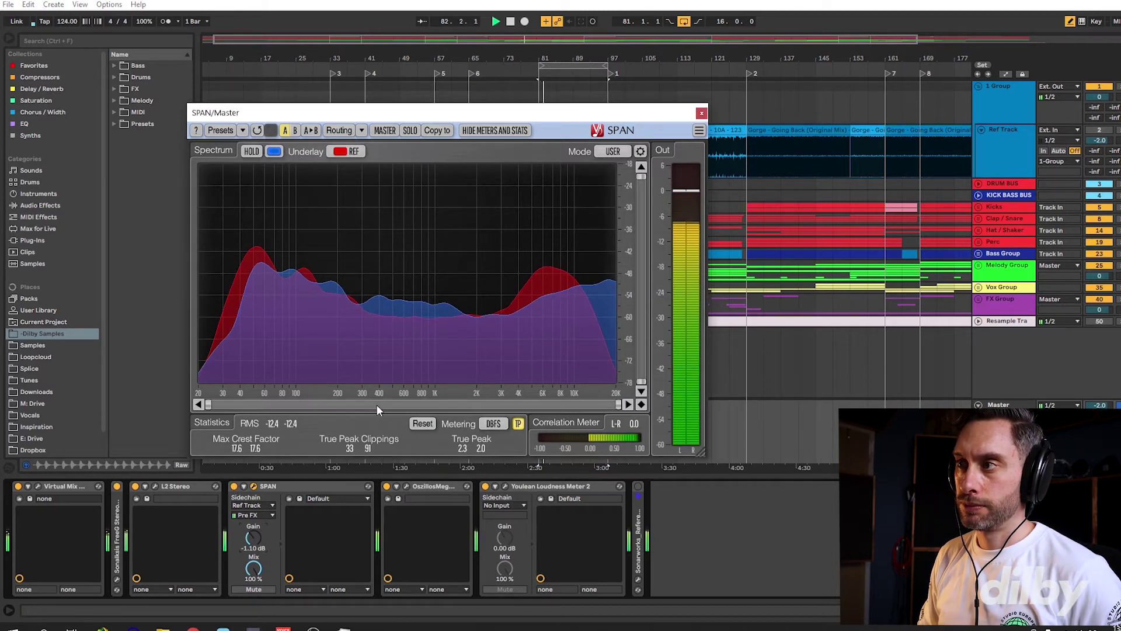
left_click(235, 487)
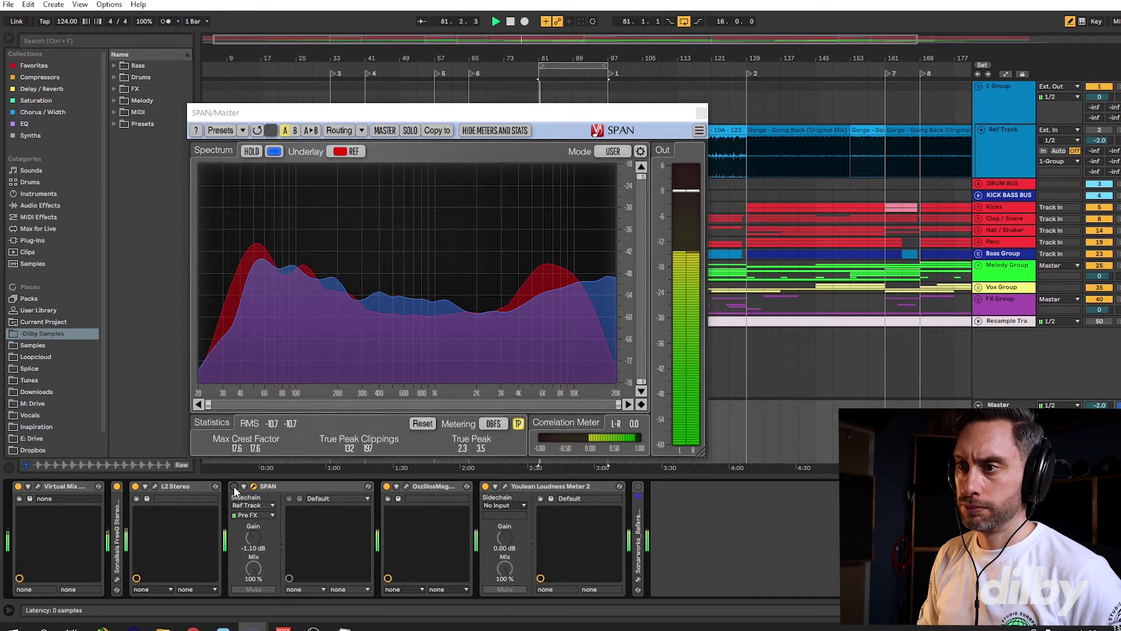
left_click(234, 486)
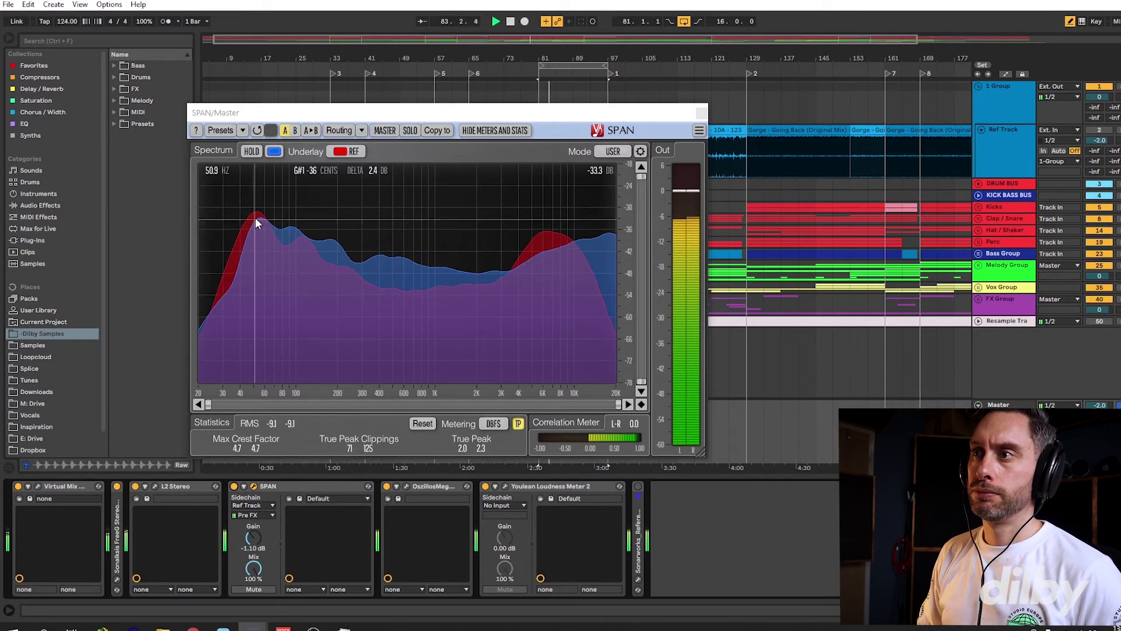
Match the reference's low-end peak to the mix by setting SPAN's sidechain gain to -2.5 dB, and replay the loop
mouse_move(259, 212)
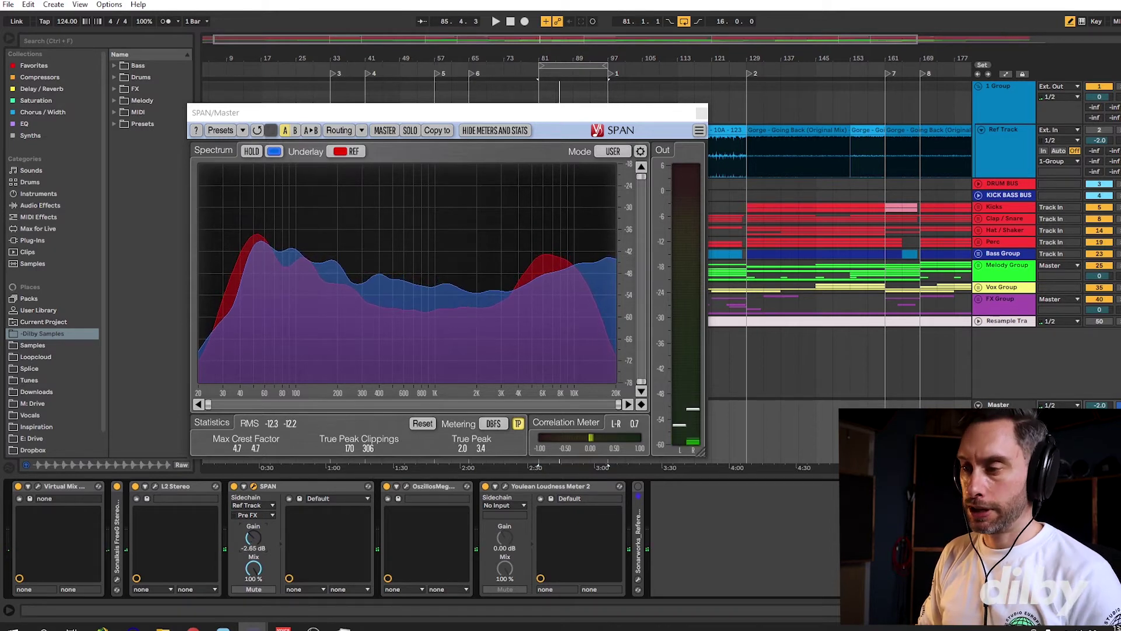
type("-2")
key("Return")
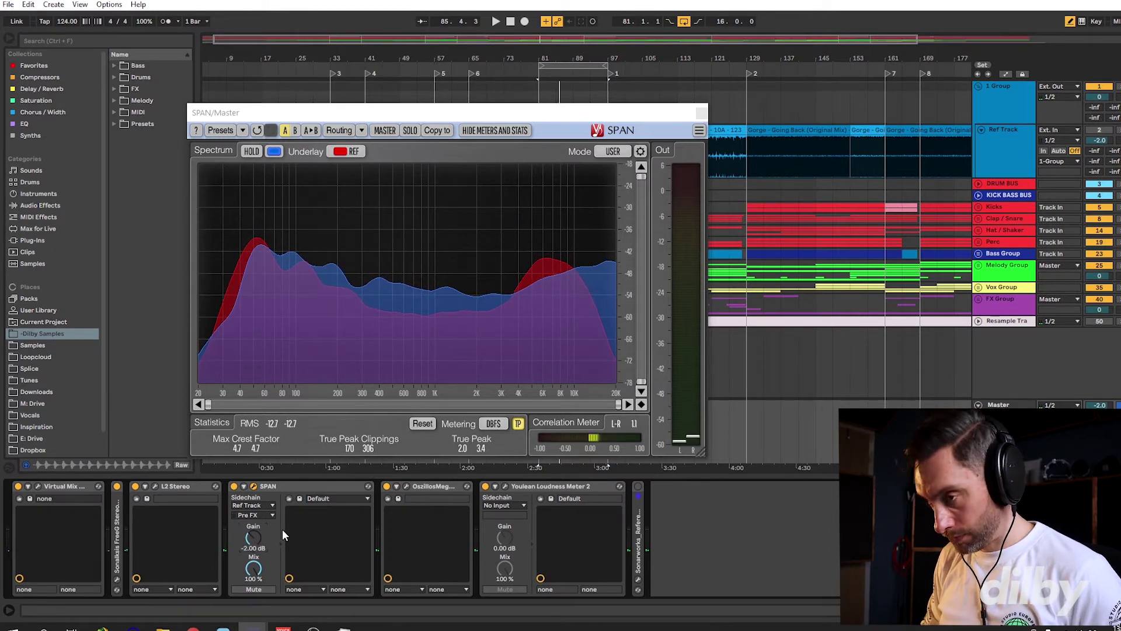
type(".5")
key("Return")
key("space")
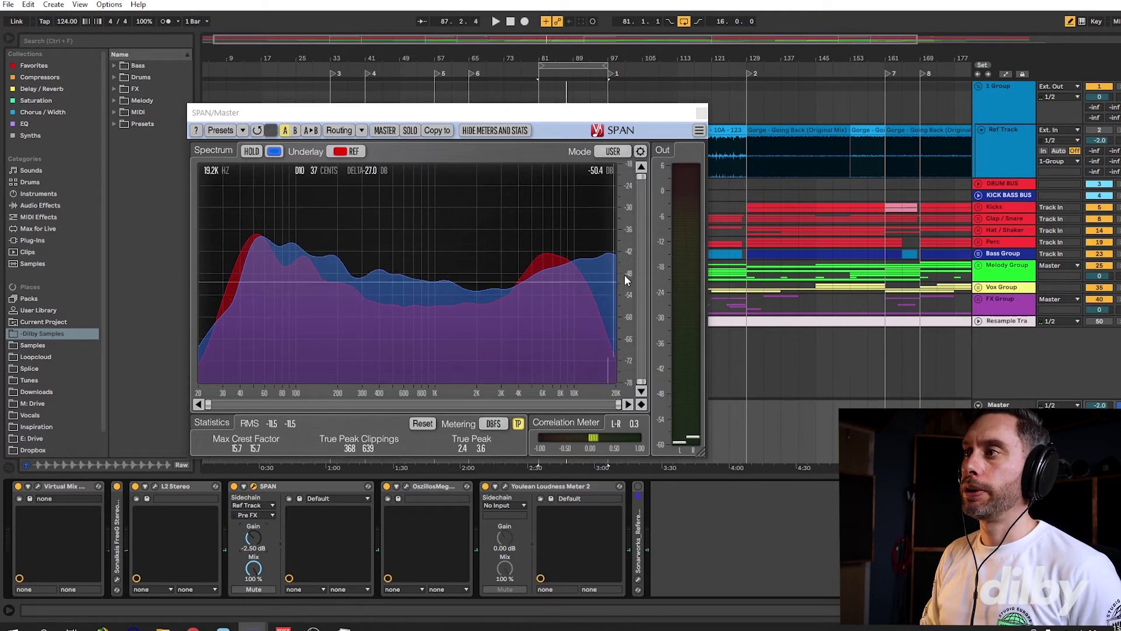
Add an EQ Eight to the Hat / Shaker group and enable band 8 as a high cut at 10.6 kHz
left_click(998, 233)
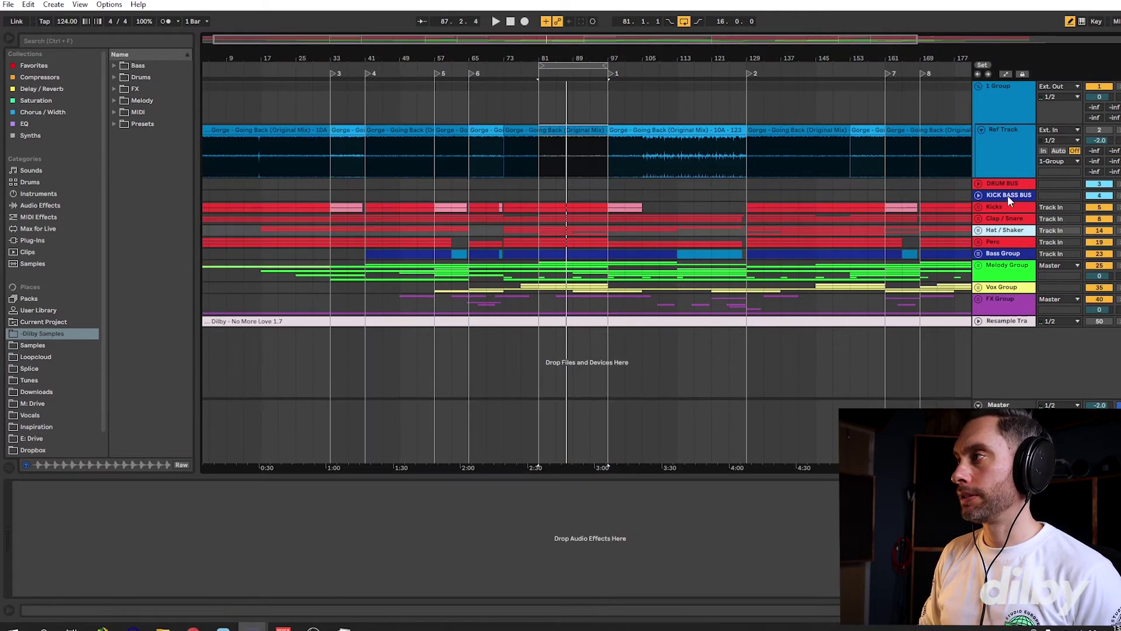
left_click(26, 124)
double_click(142, 77)
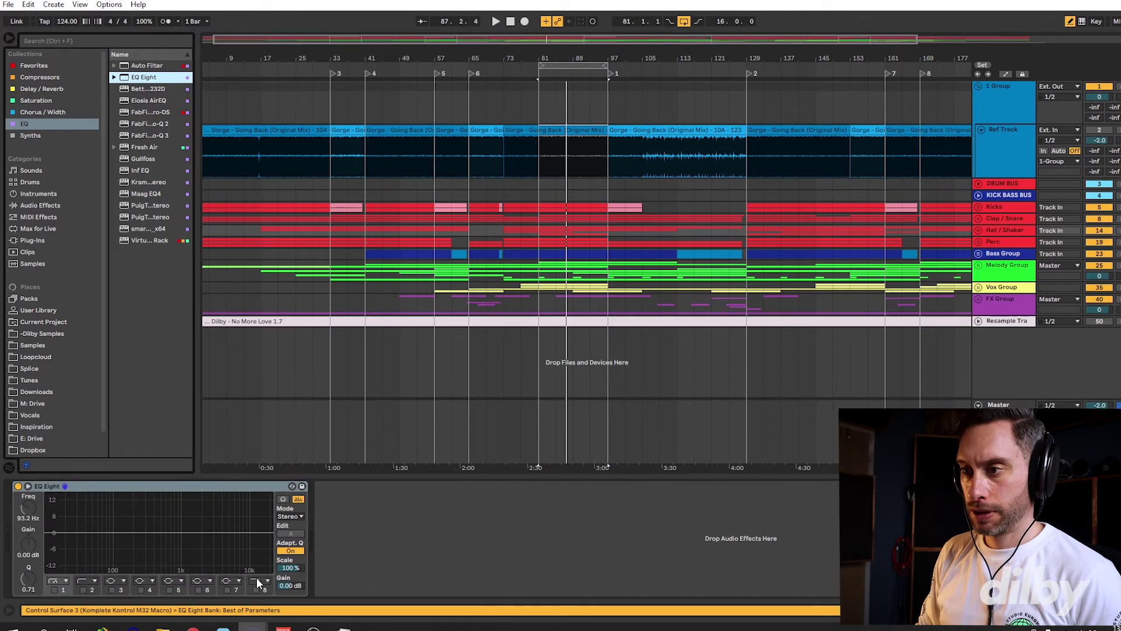
left_click(256, 590)
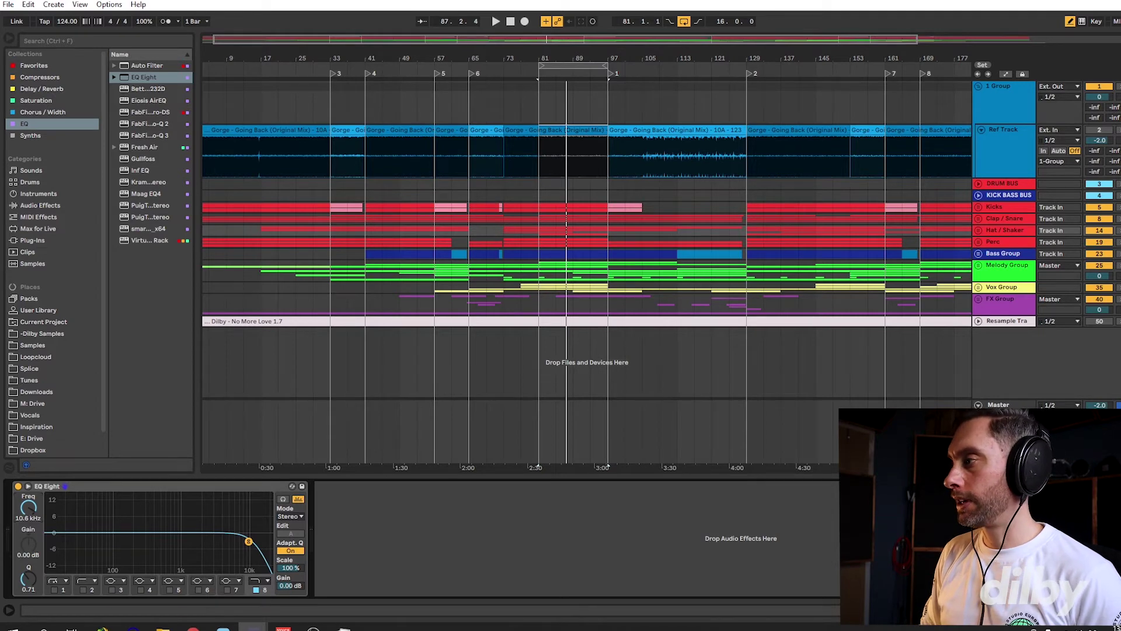
Reset SPAN's readings on the Master and replay the loop to compare the mix's high end with the reference
left_click(1001, 405)
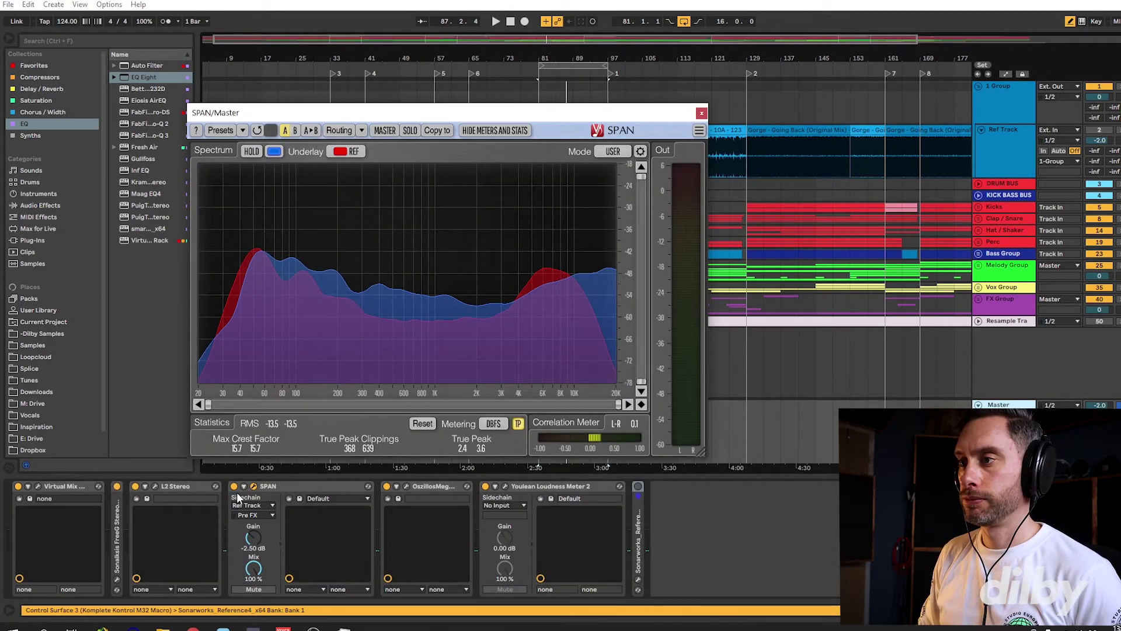
left_click(422, 423)
left_click(421, 424)
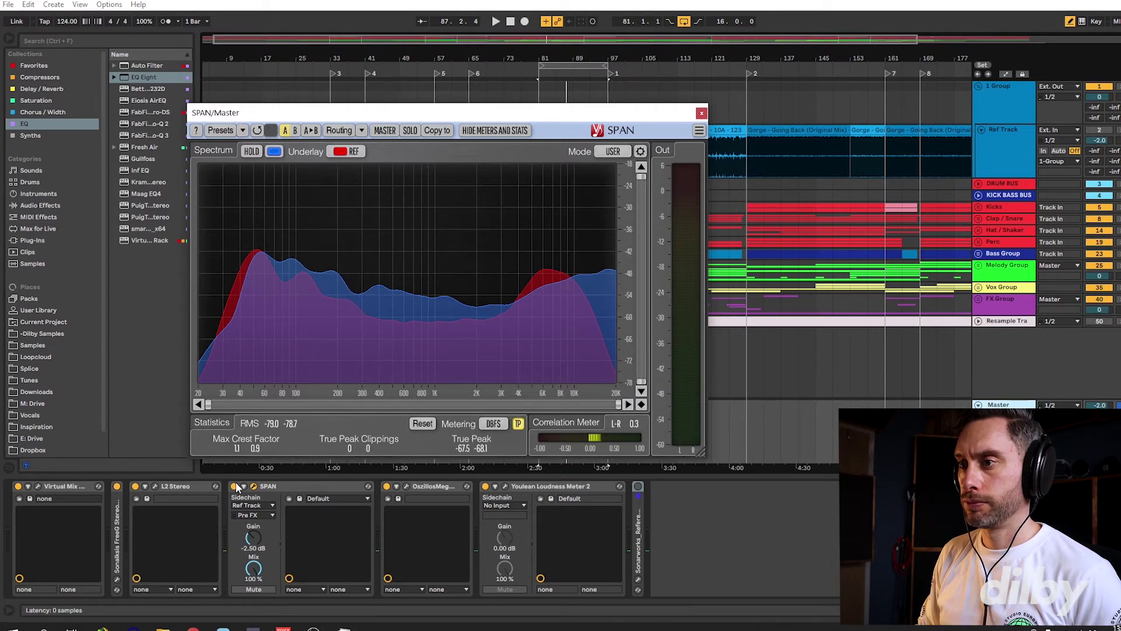
left_click(280, 467)
key("space")
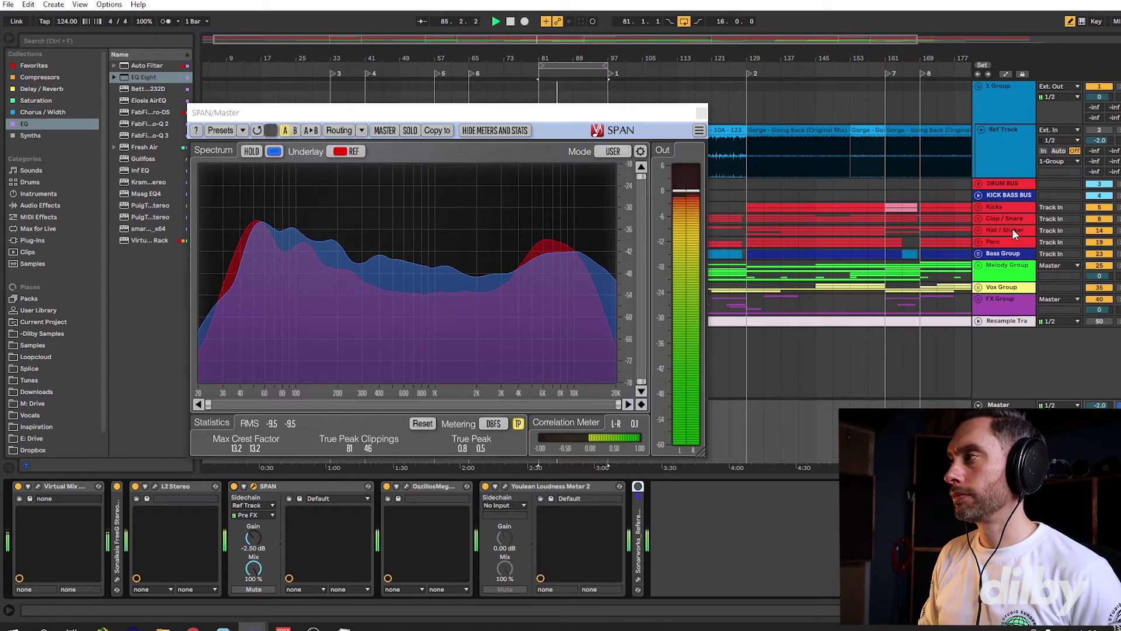
Unfold the Hat / Shaker group and raise the Open Hat track's volume to -9.6 dB
left_click(979, 230)
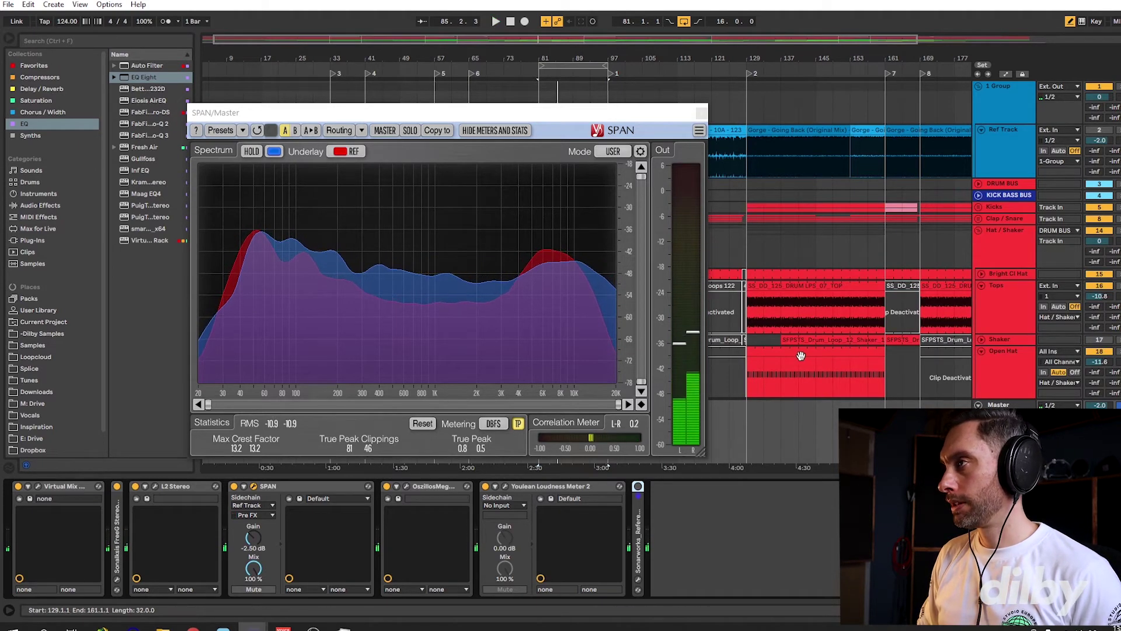
left_click(702, 114)
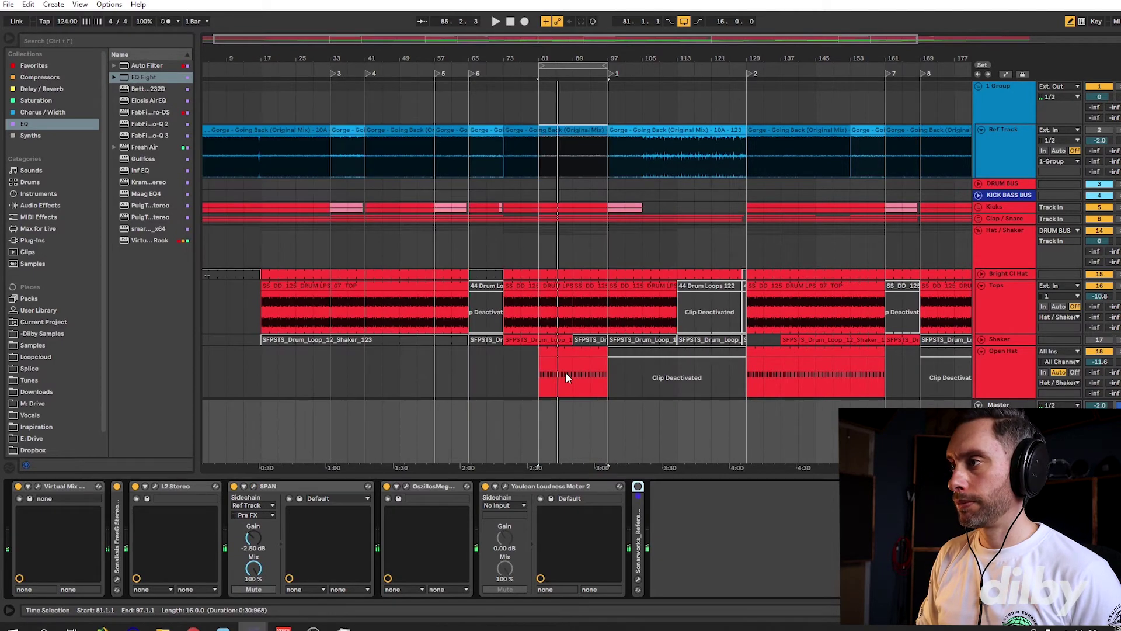
left_click(561, 354)
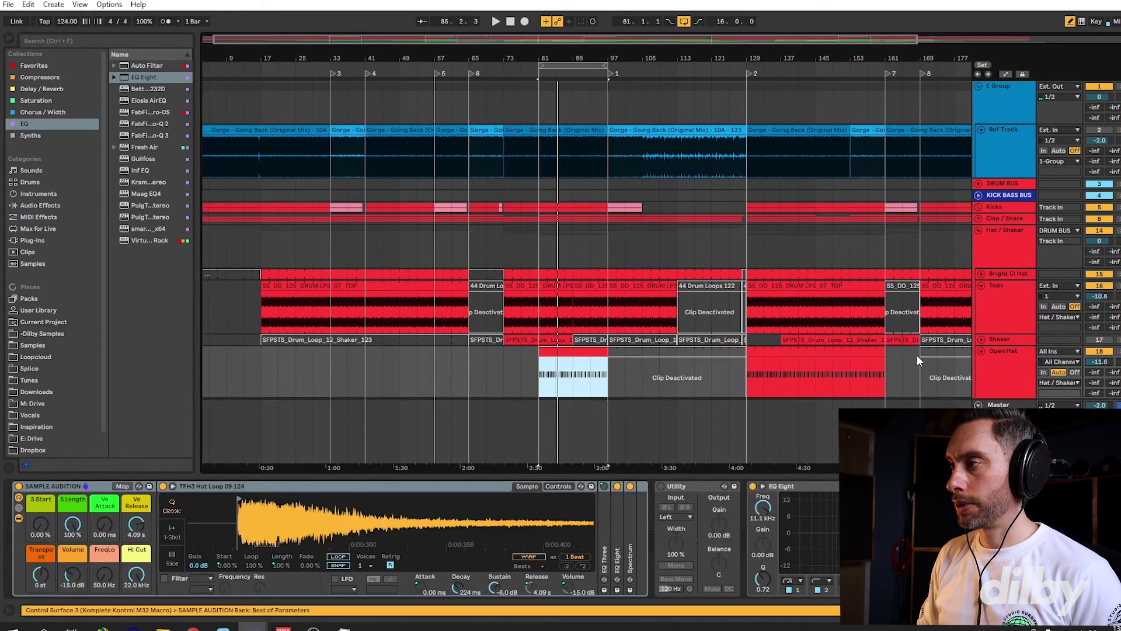
left_click(1102, 362)
left_click_drag(1102, 362, 1101, 350)
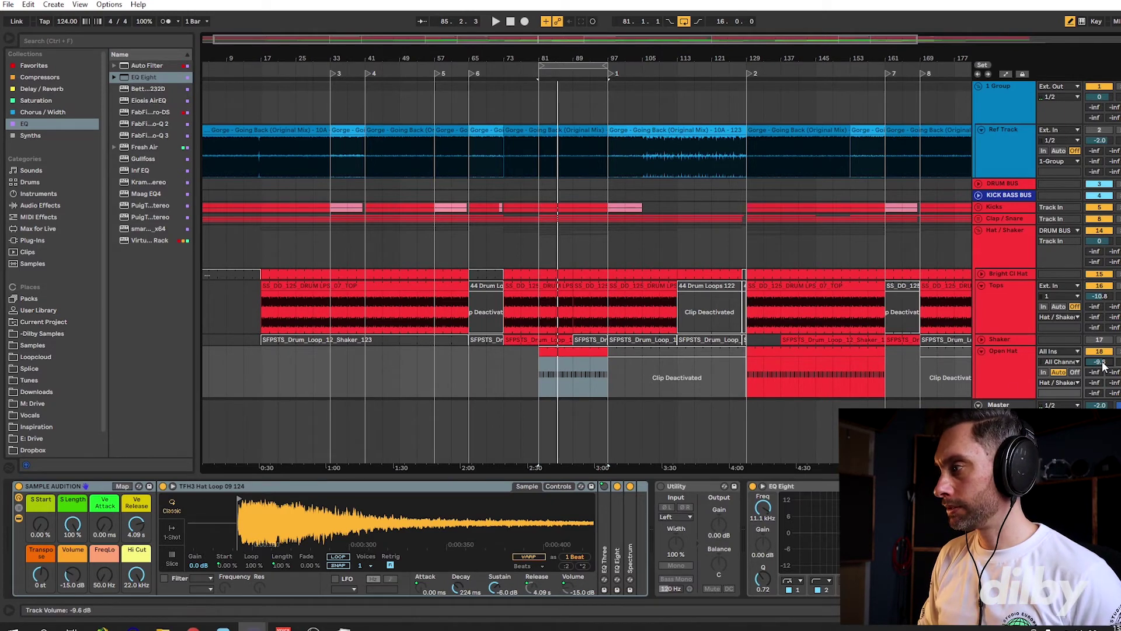
Replay the loop with the Master's SPAN open, raise the Open Hat volume to -5.2 dB, and compare with that track off and on
left_click(1011, 404)
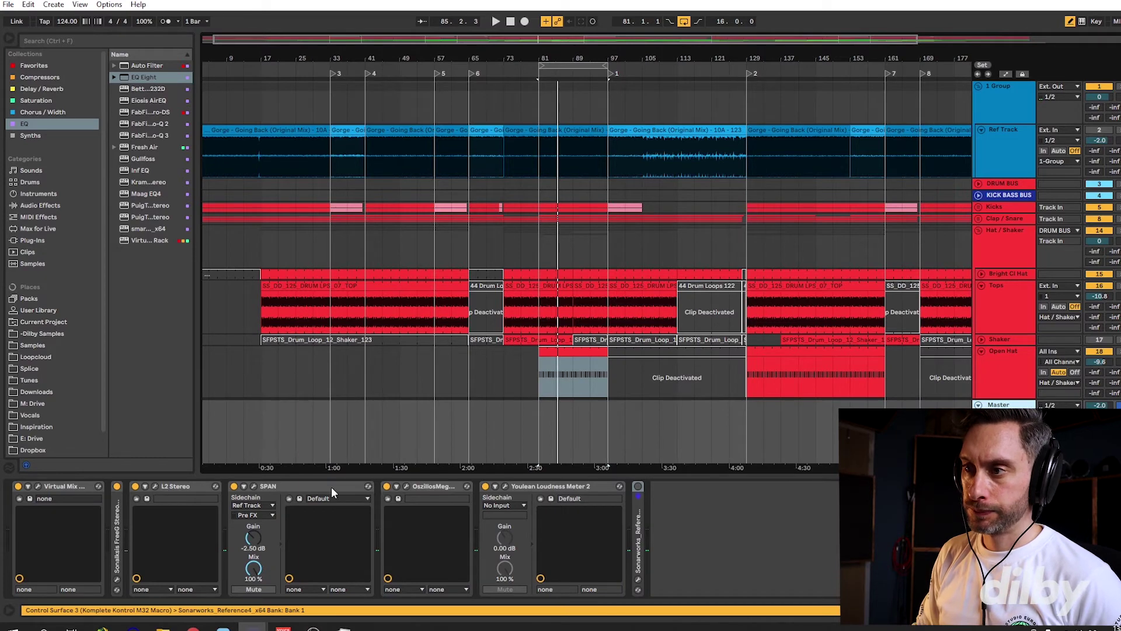
left_click(253, 486)
key("space")
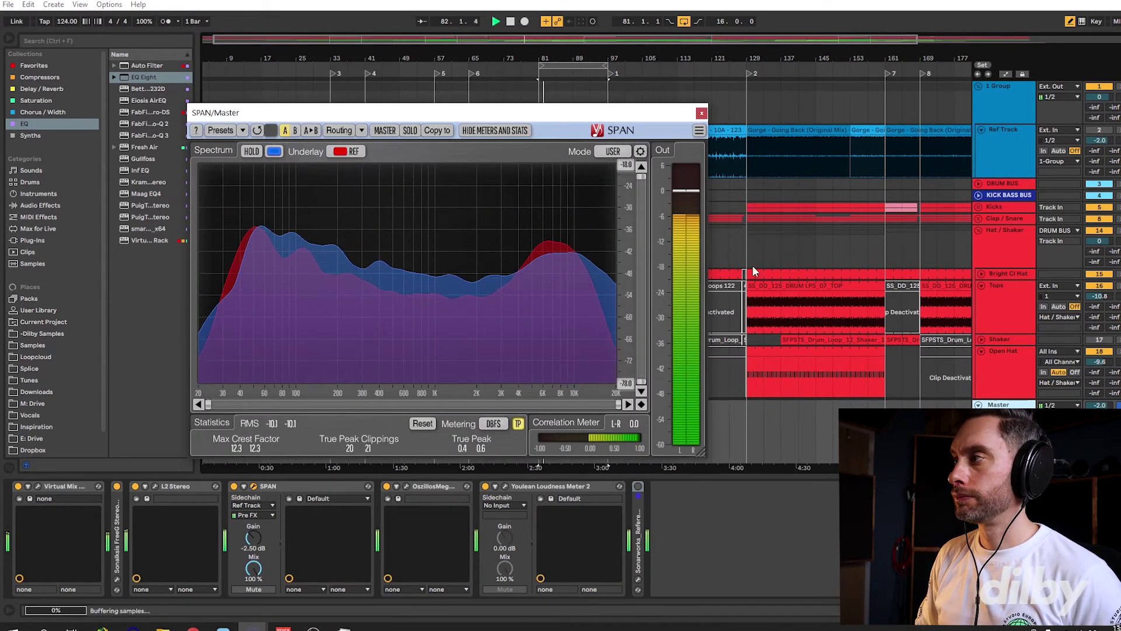
left_click_drag(1100, 362, 1100, 340)
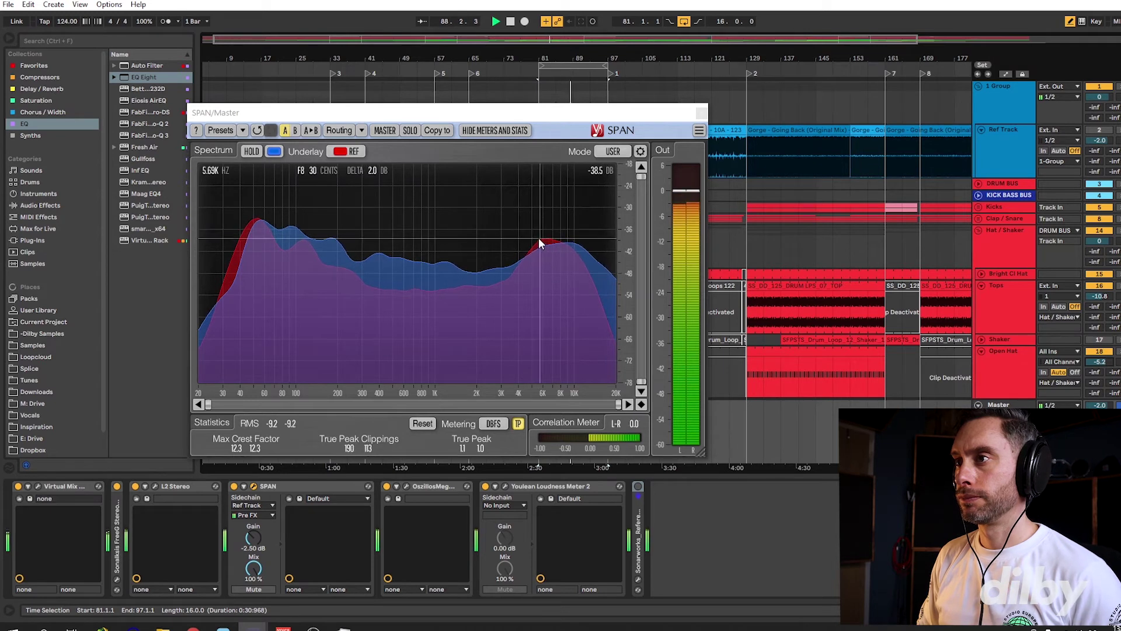
left_click(1103, 353)
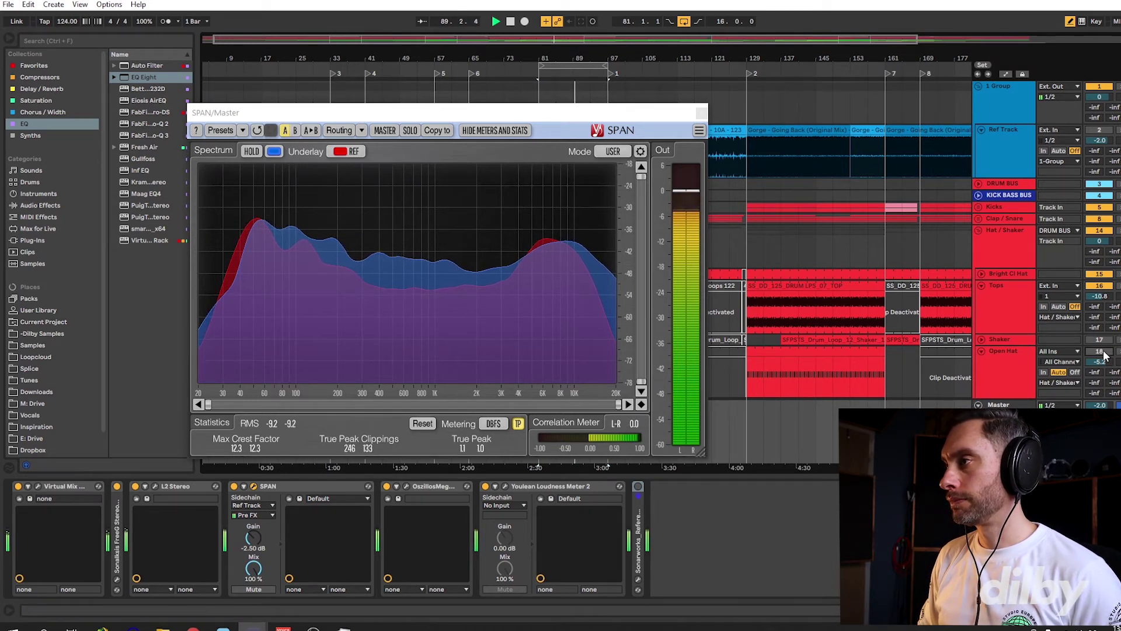
left_click(1103, 354)
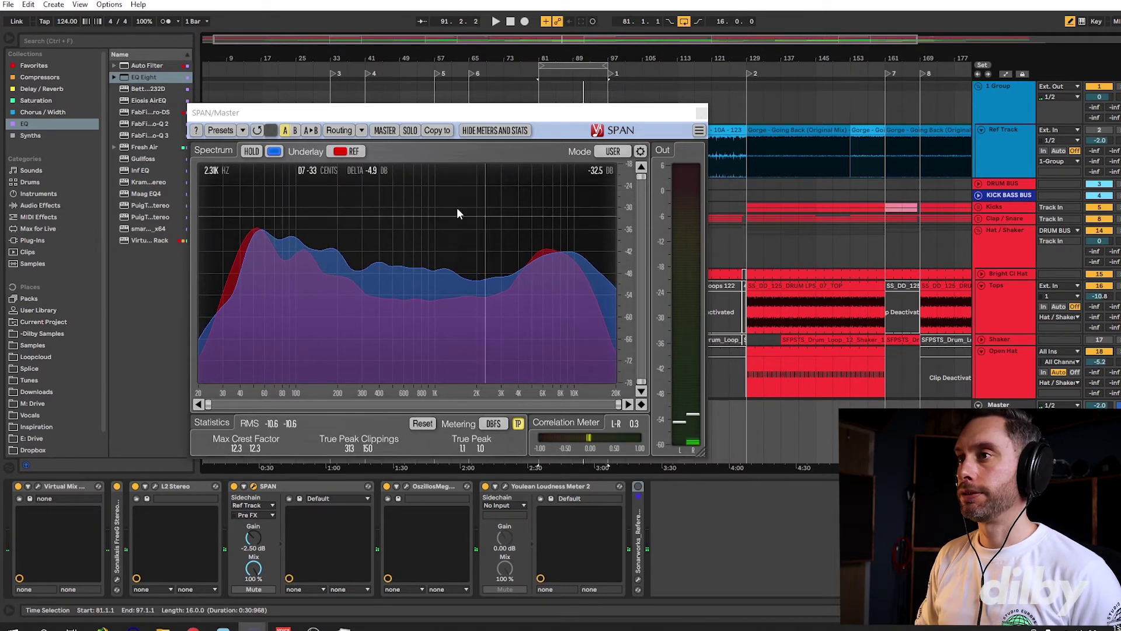
Unfold the Bass Group to expose its mixer controls
left_click(980, 196)
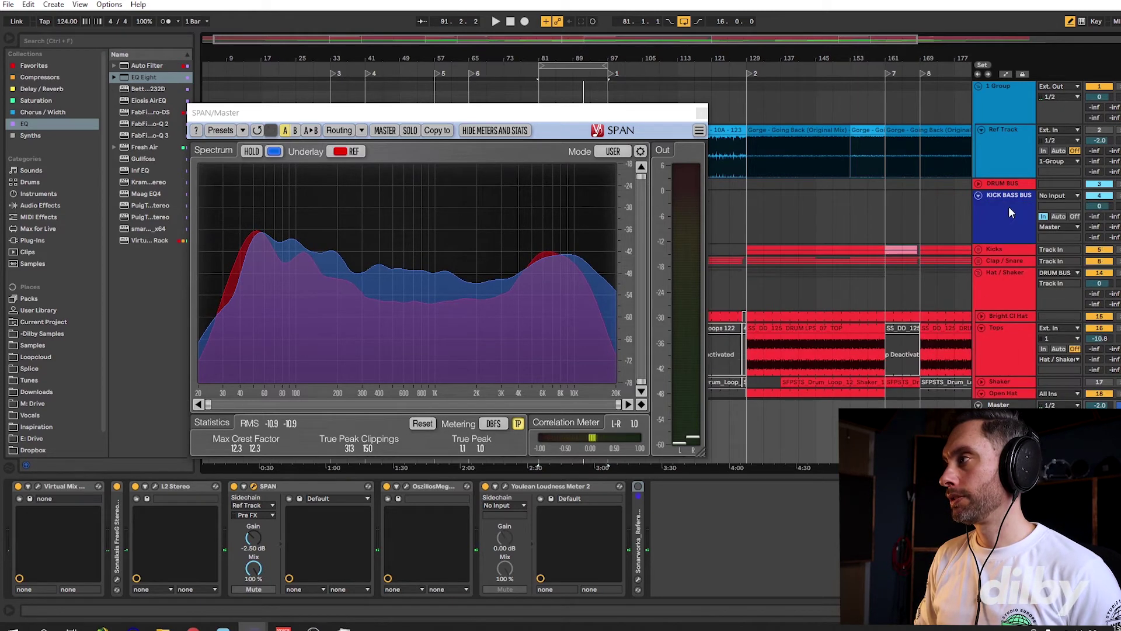
left_click(979, 196)
scroll(998, 233, "down", 3)
left_click(979, 318)
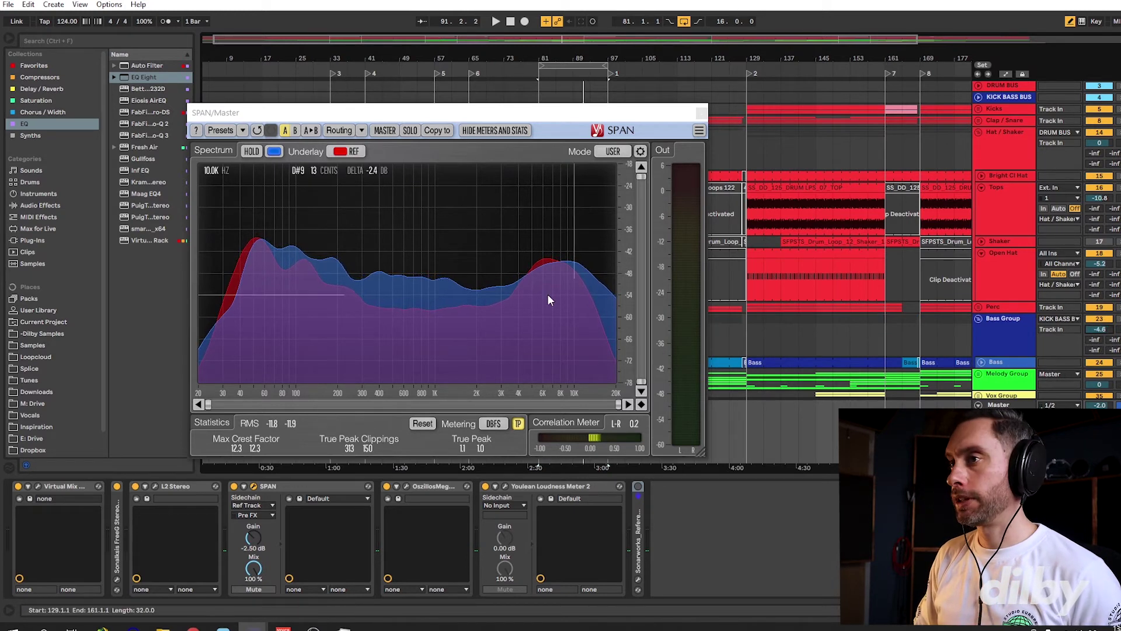
Restart SPAN's averaging, replay the loop, and lower the Bass Group's volume to -6.1 dB
left_click(423, 423)
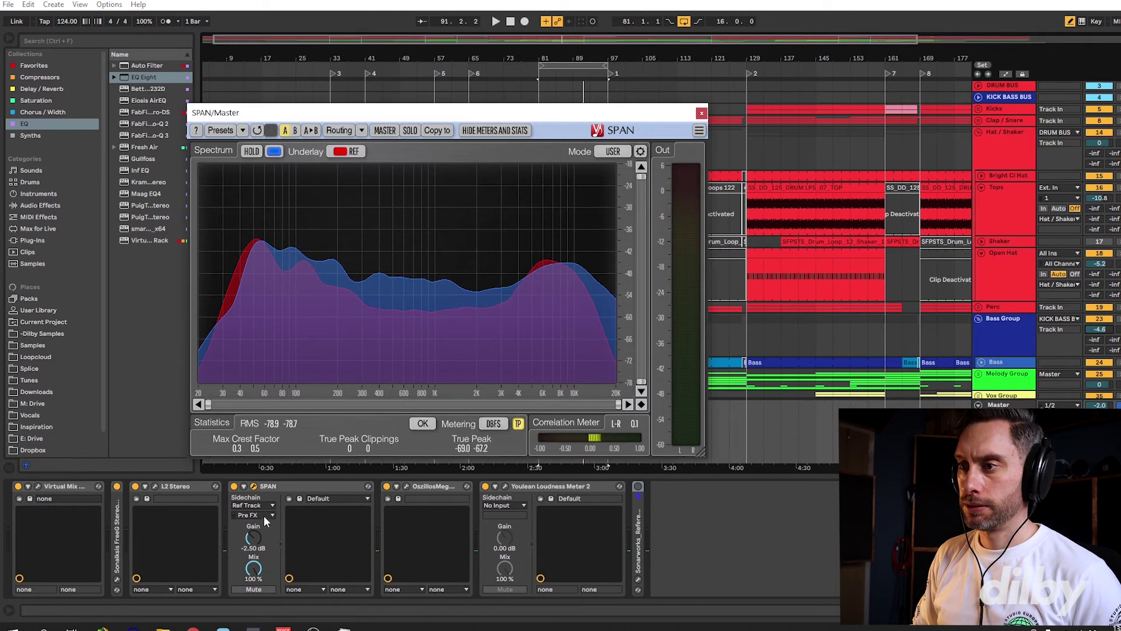
left_click(234, 487)
left_click(234, 486)
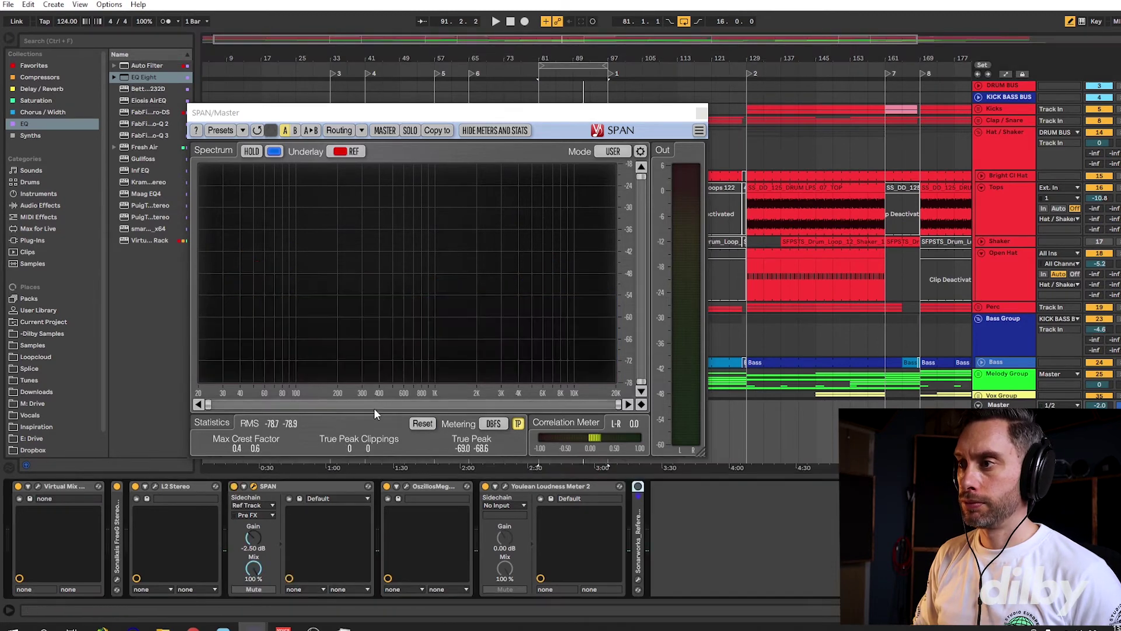
key("space")
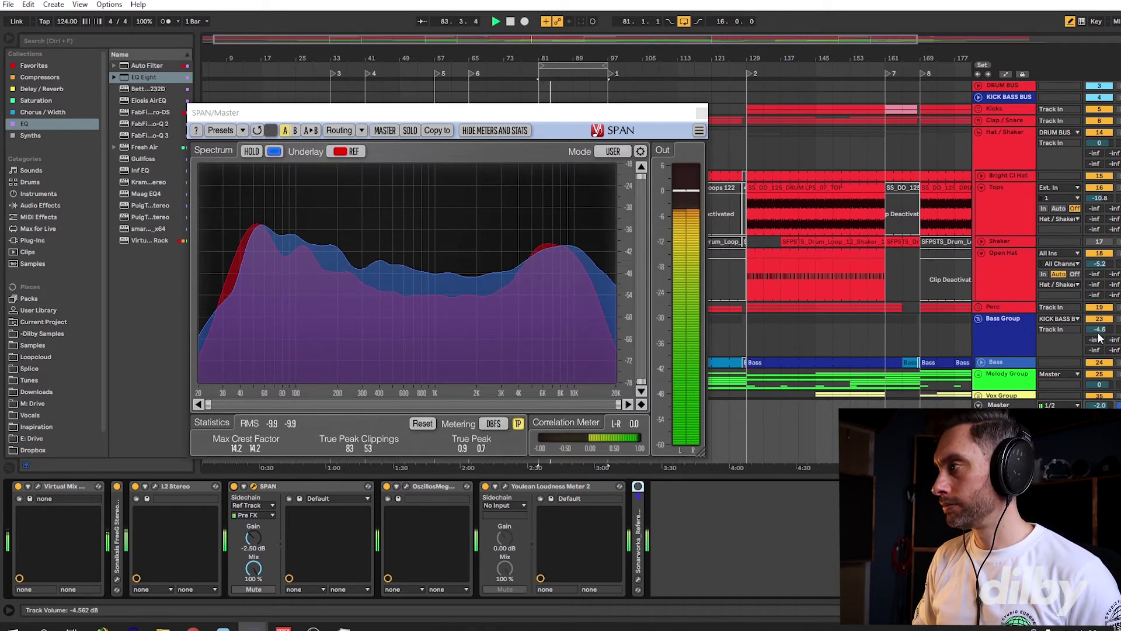
left_click_drag(1099, 331, 1100, 340)
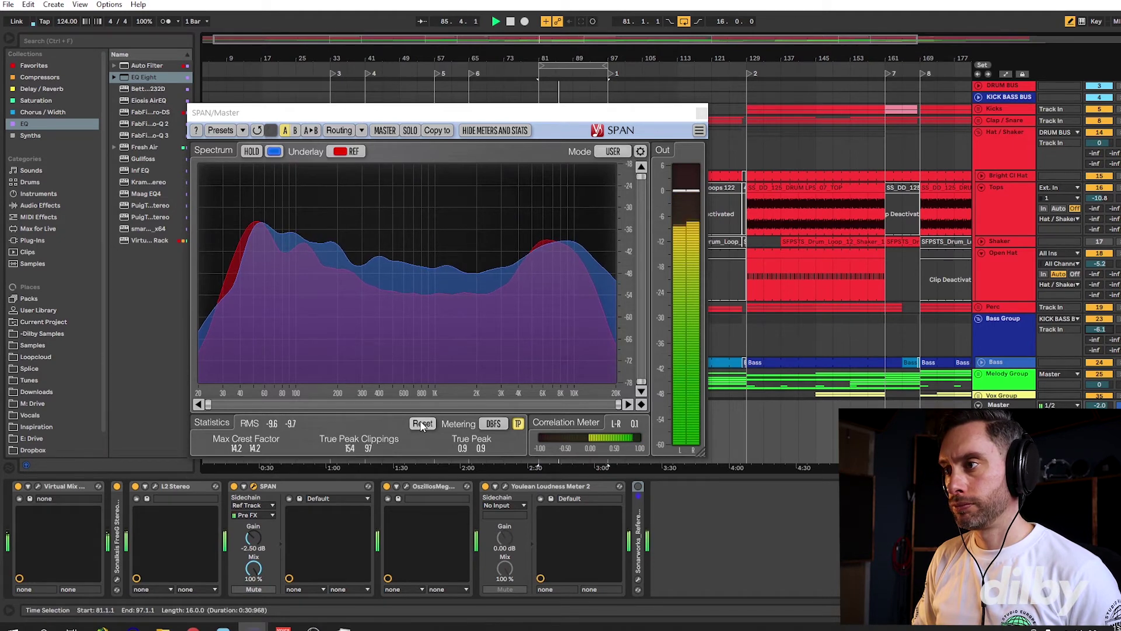
Switch the Ref Track's solo on and off during playback to compare the reference with the mix
scroll(893, 269, "up", 3)
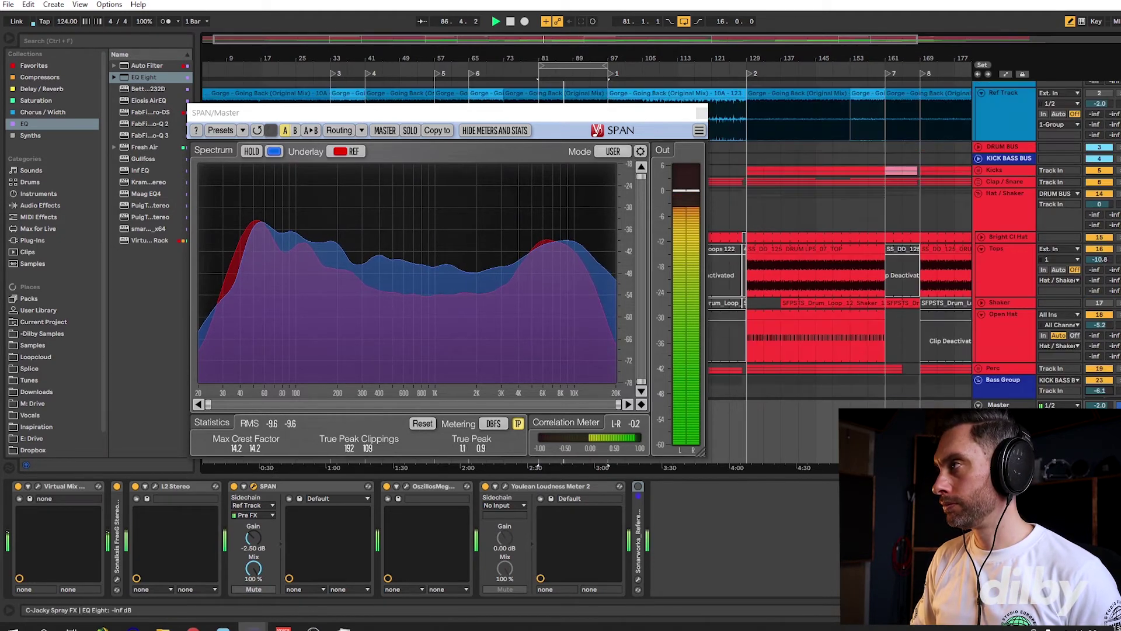
left_click(1119, 129)
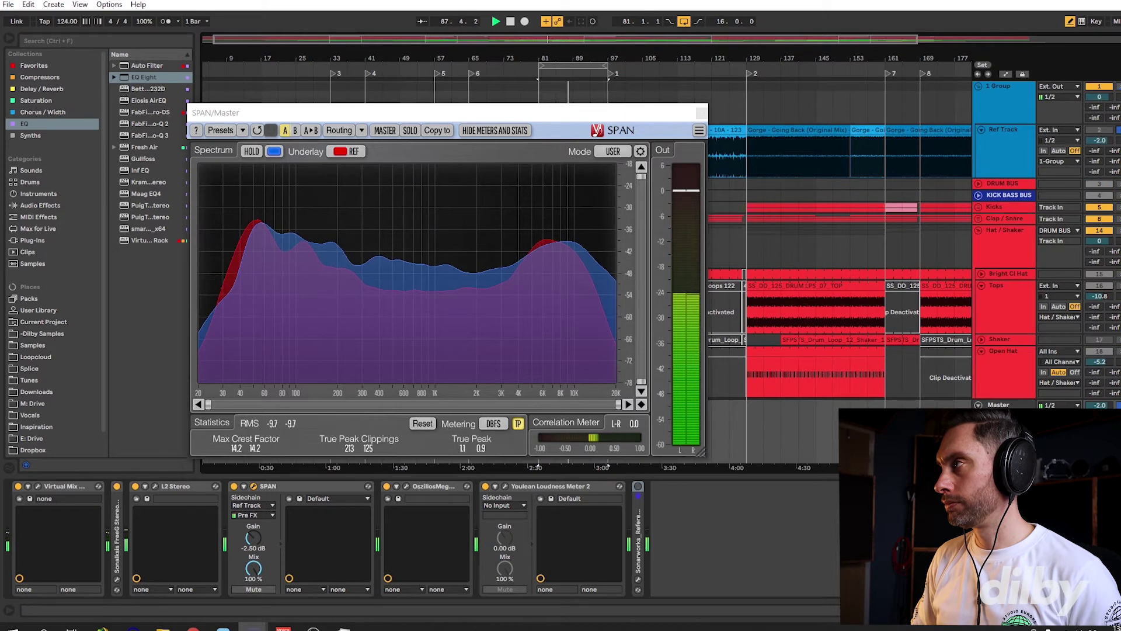
left_click(1119, 130)
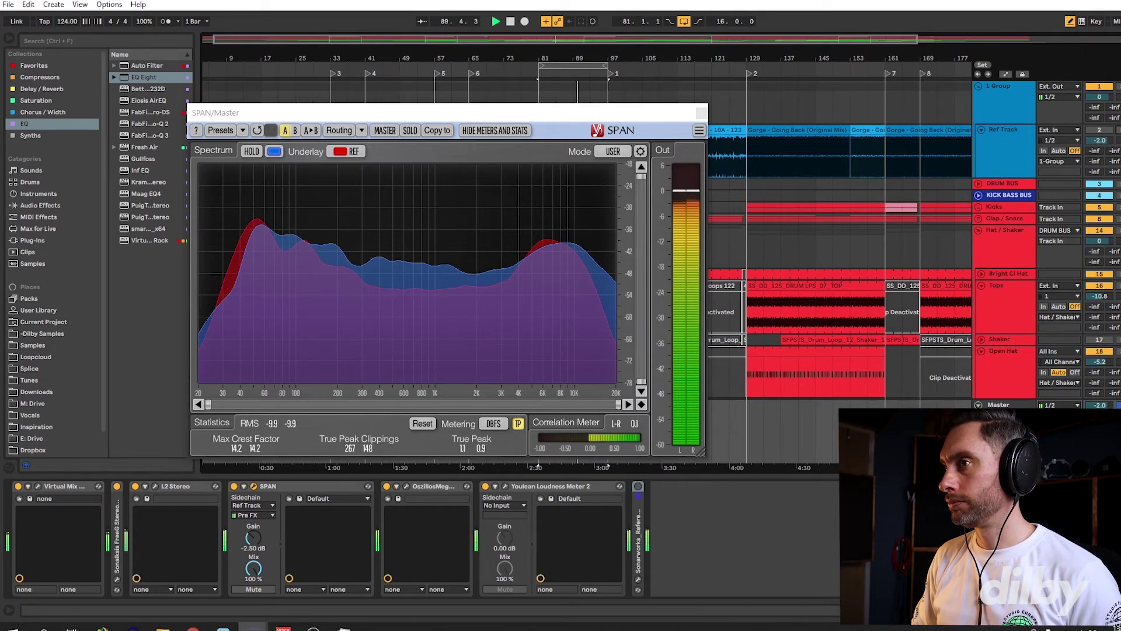
left_click(1119, 129)
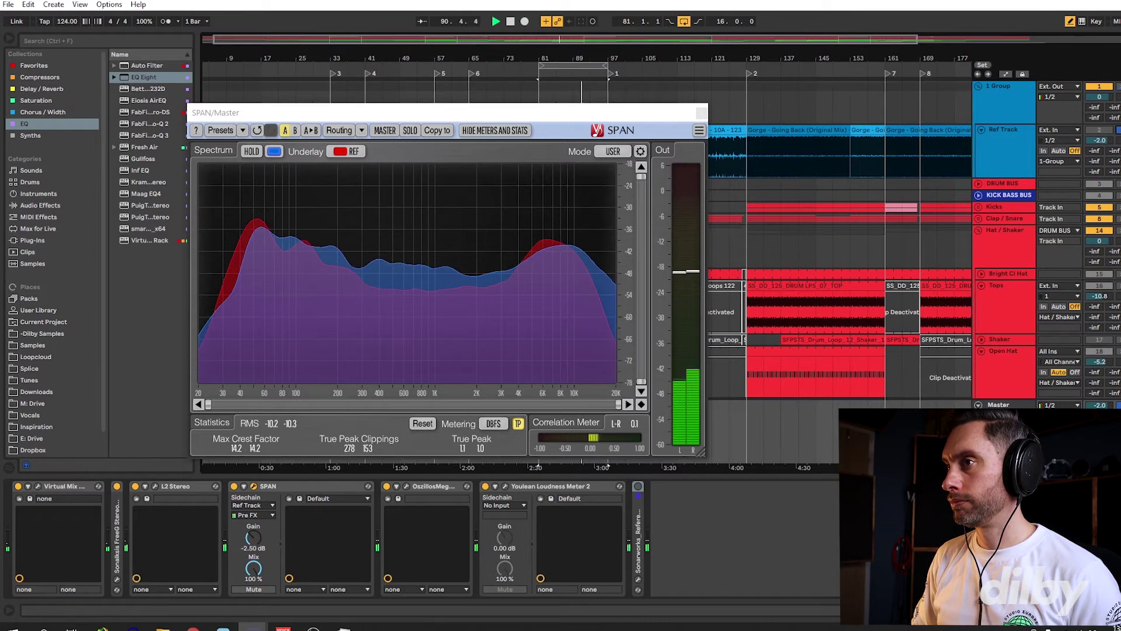
left_click(1119, 130)
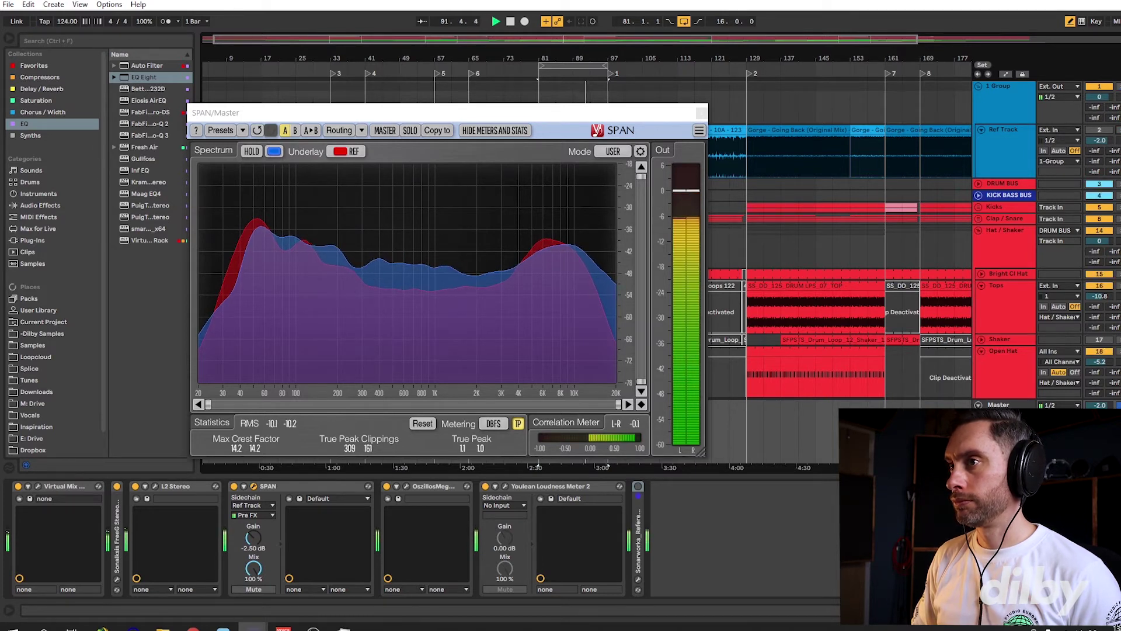
left_click(1119, 130)
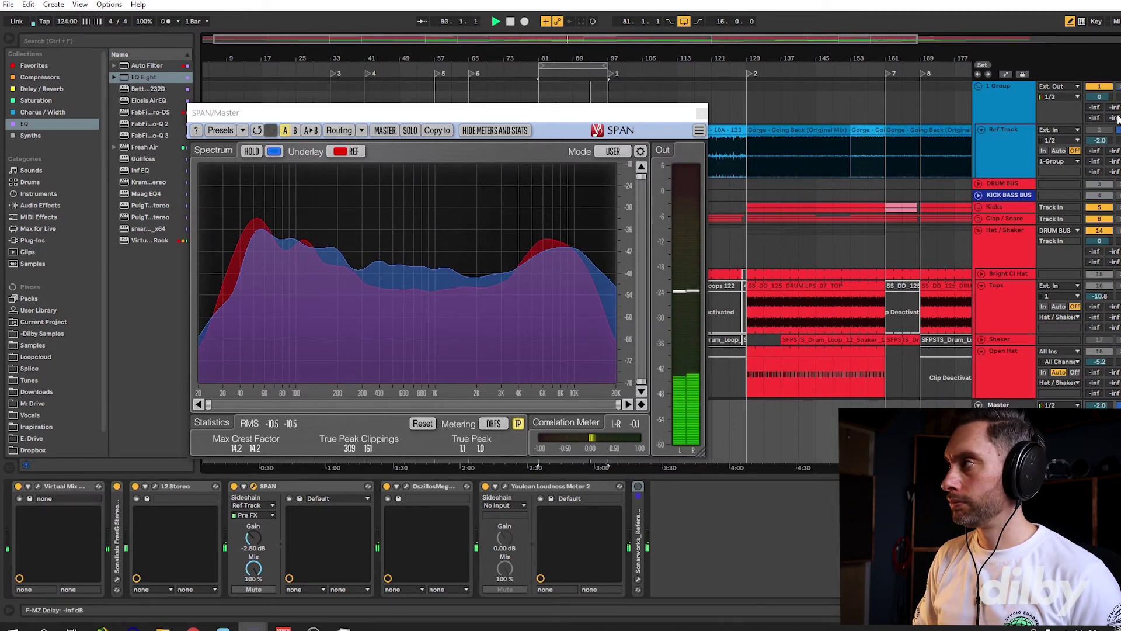
left_click(1120, 130)
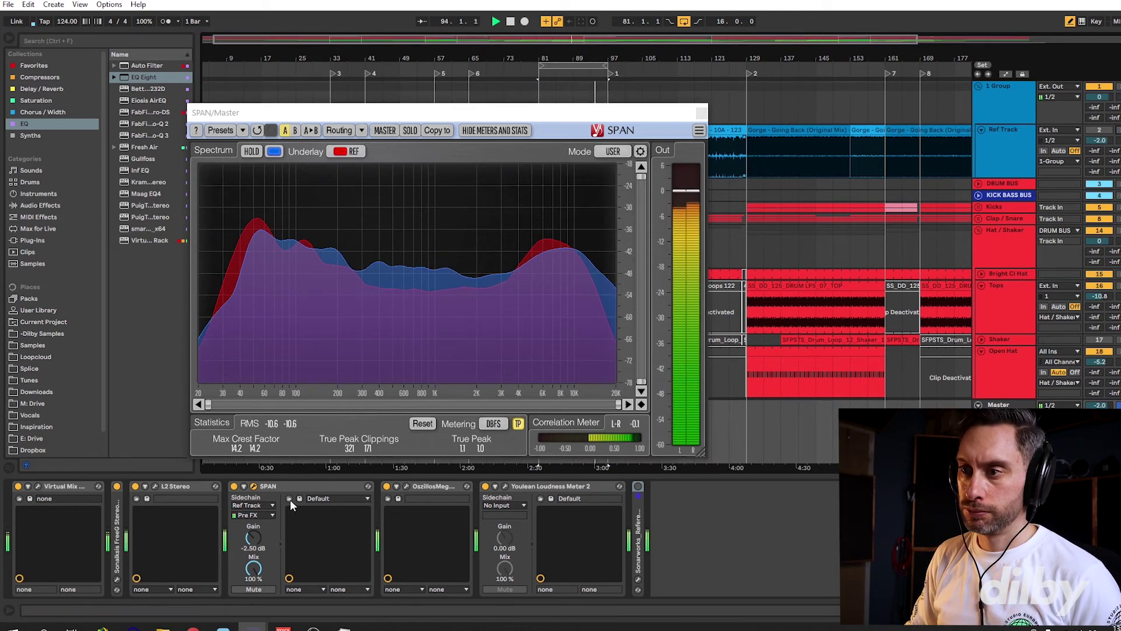
Lower SPAN's sidechain gain to about -4.8 dB, replay the loop, and reset SPAN's readings
left_click_drag(255, 536, 255, 549)
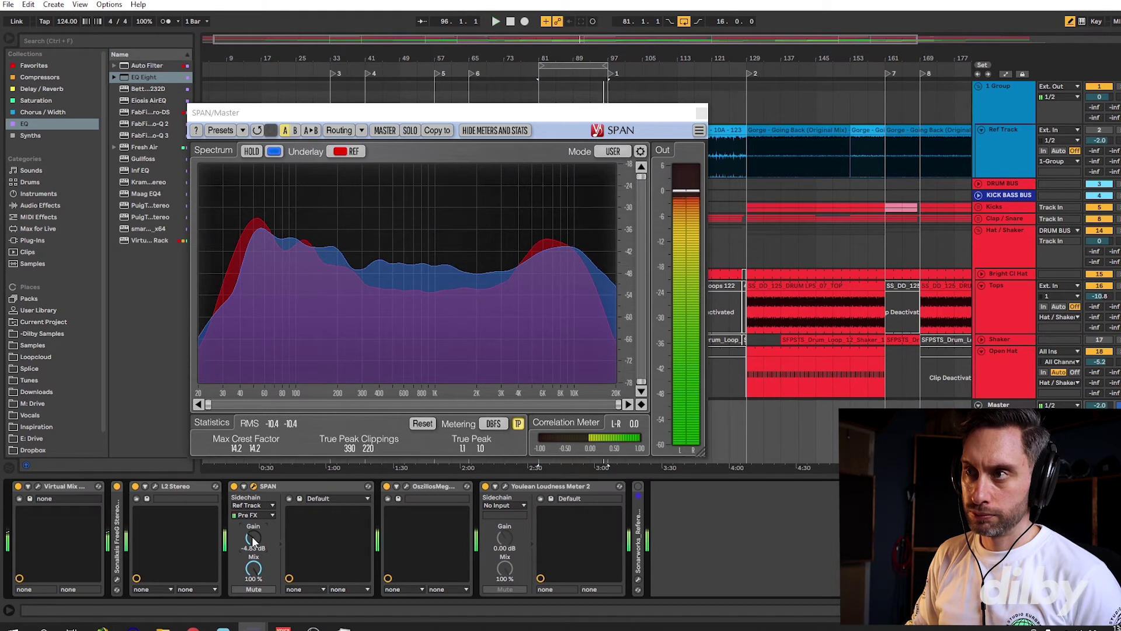
key("space")
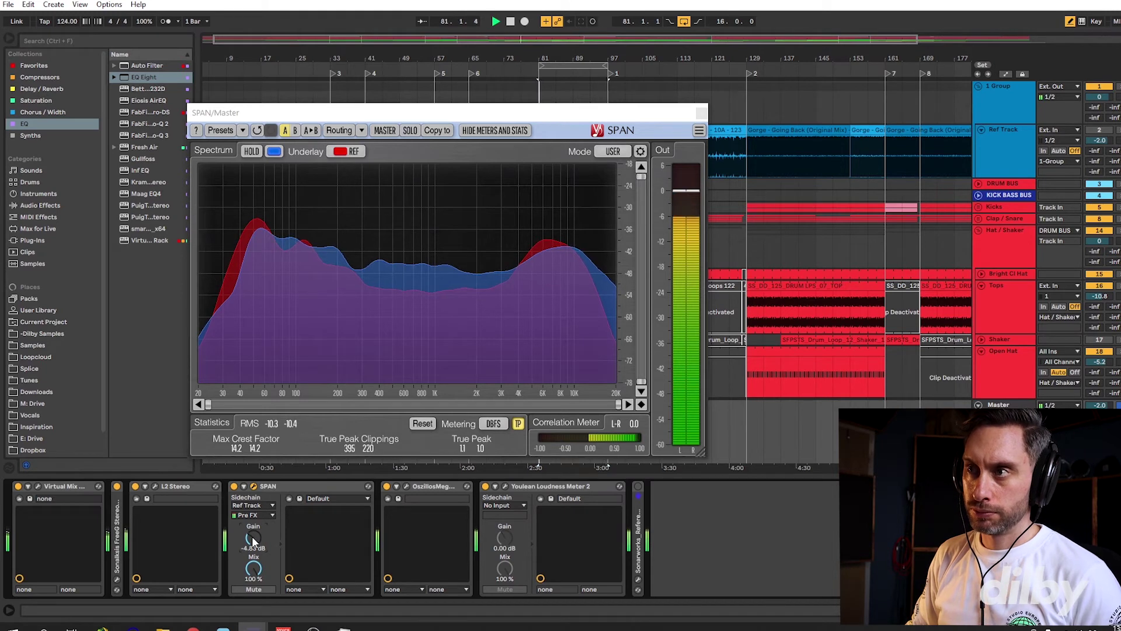
left_click(422, 423)
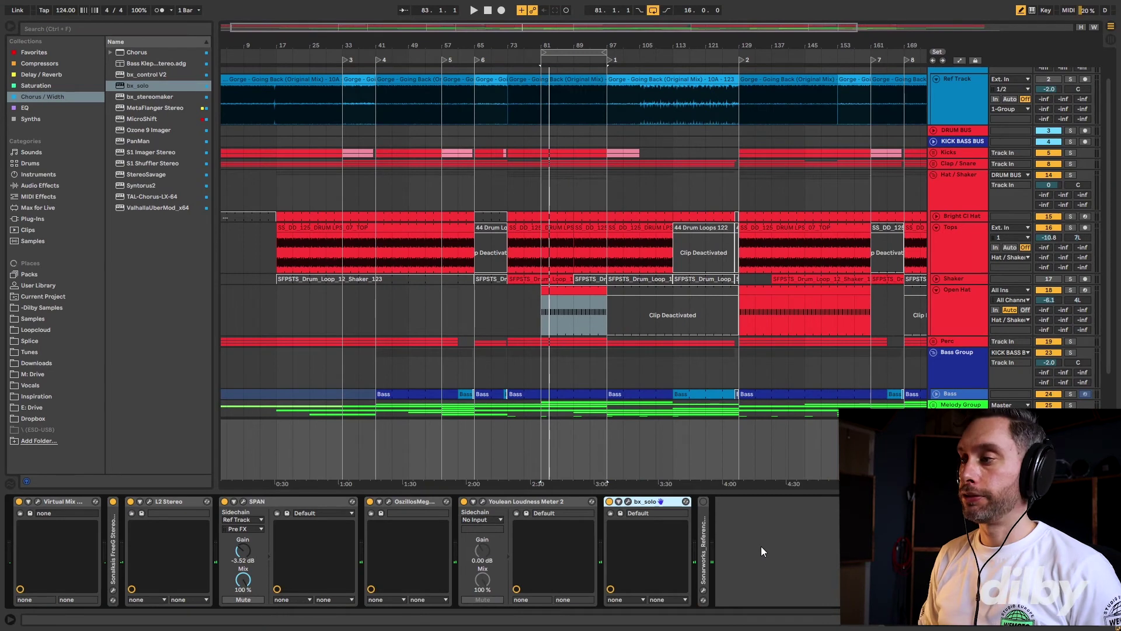
Solo the side signal in the Master's bx_solo and play the loop to hear the mix's stereo content
left_click(628, 503)
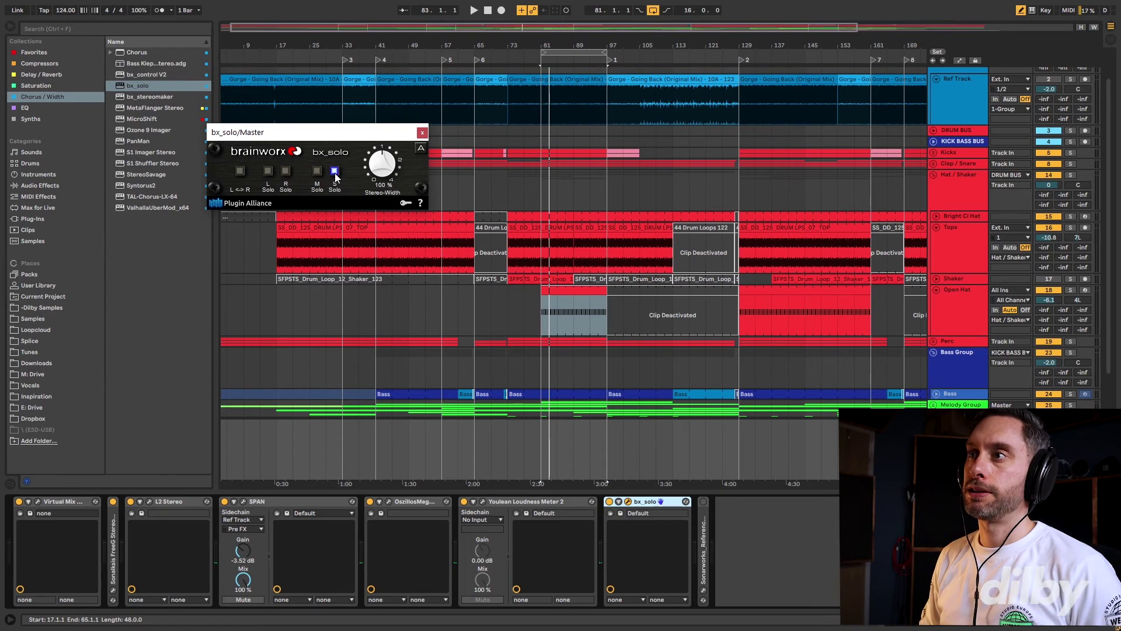
key("space")
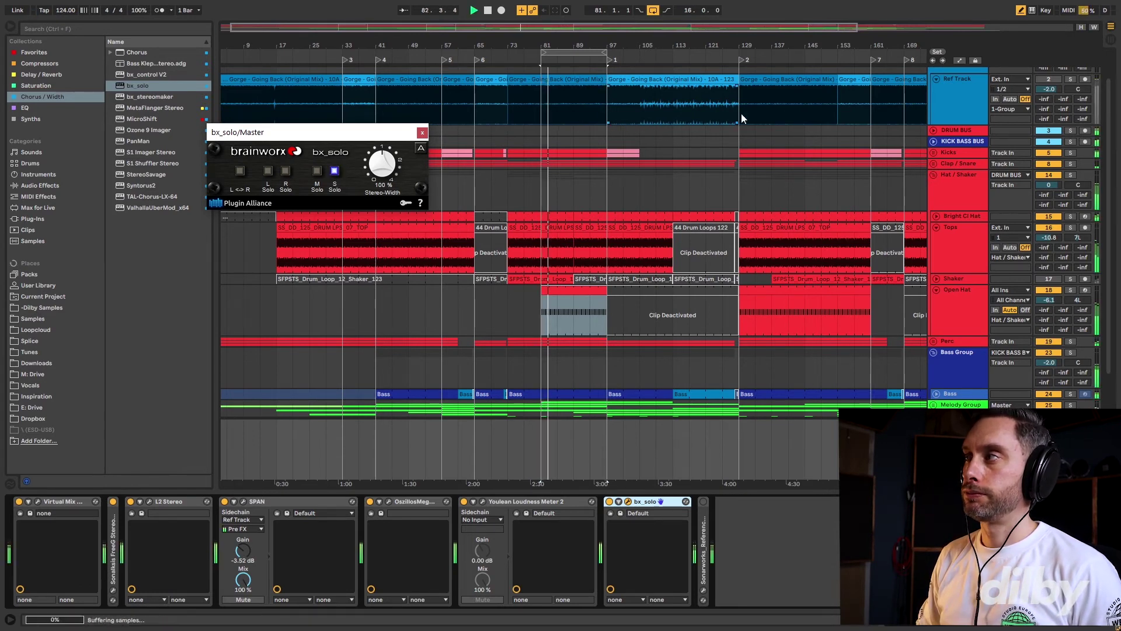
key("space")
Solo the Ref Track and play the loop with its bx_solo to audition the reference's side and mid signals
left_click(952, 79)
left_click(952, 79)
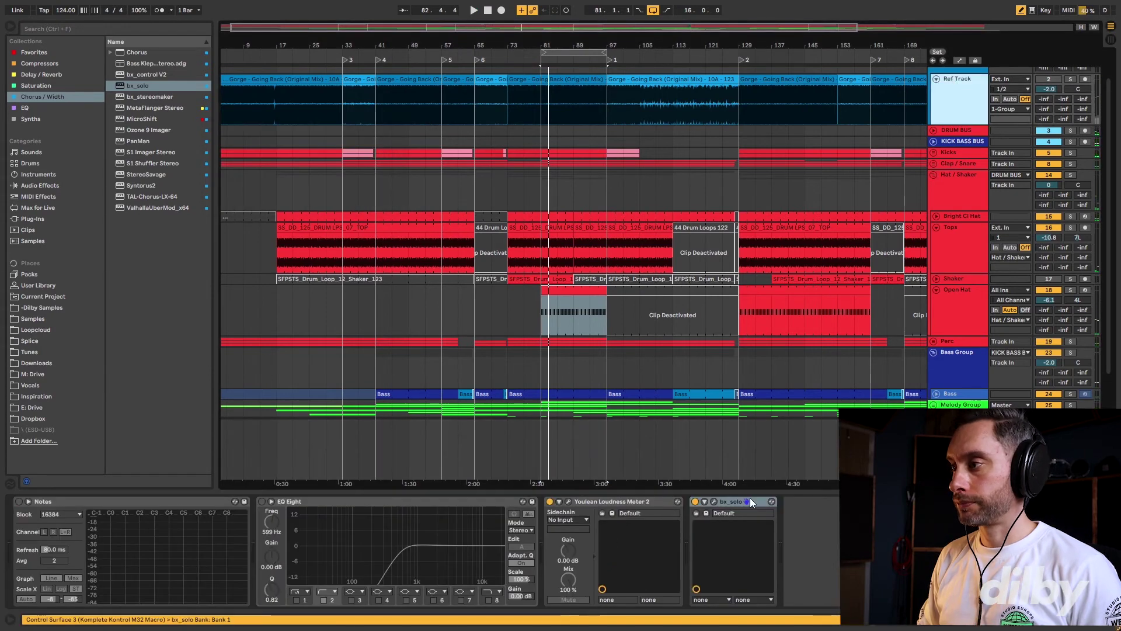
left_click(1071, 79)
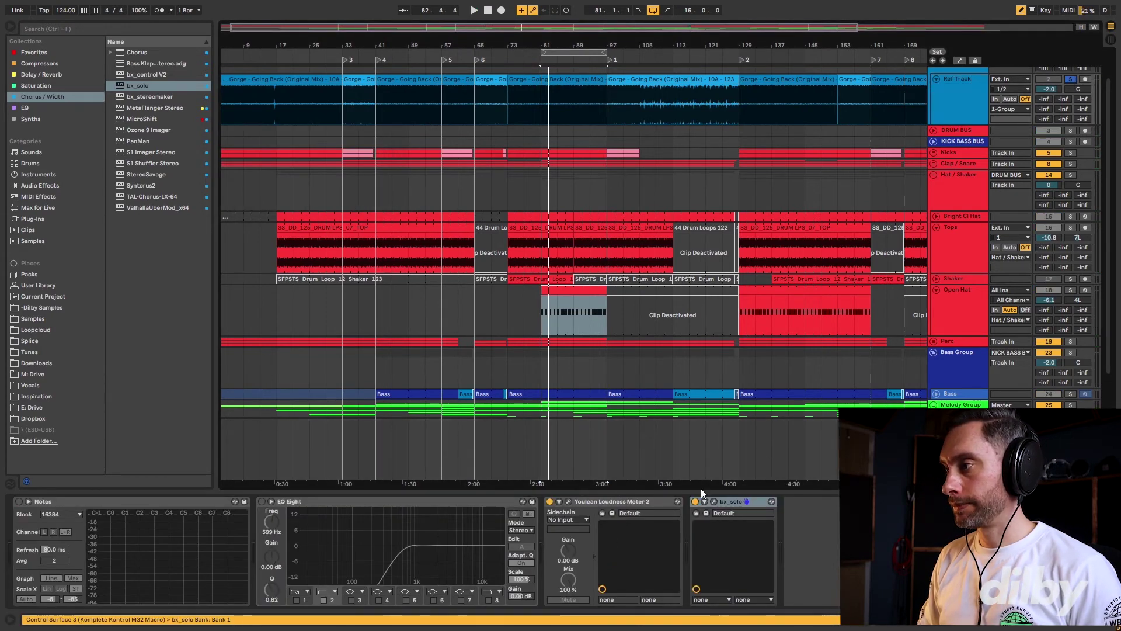
left_click(714, 501)
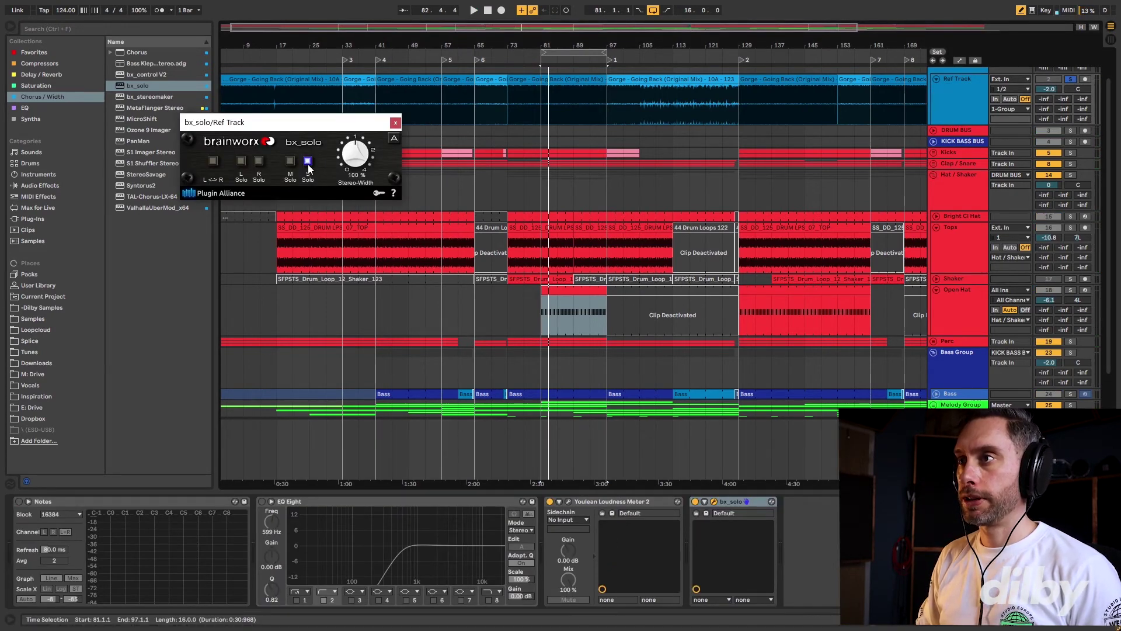
key("space")
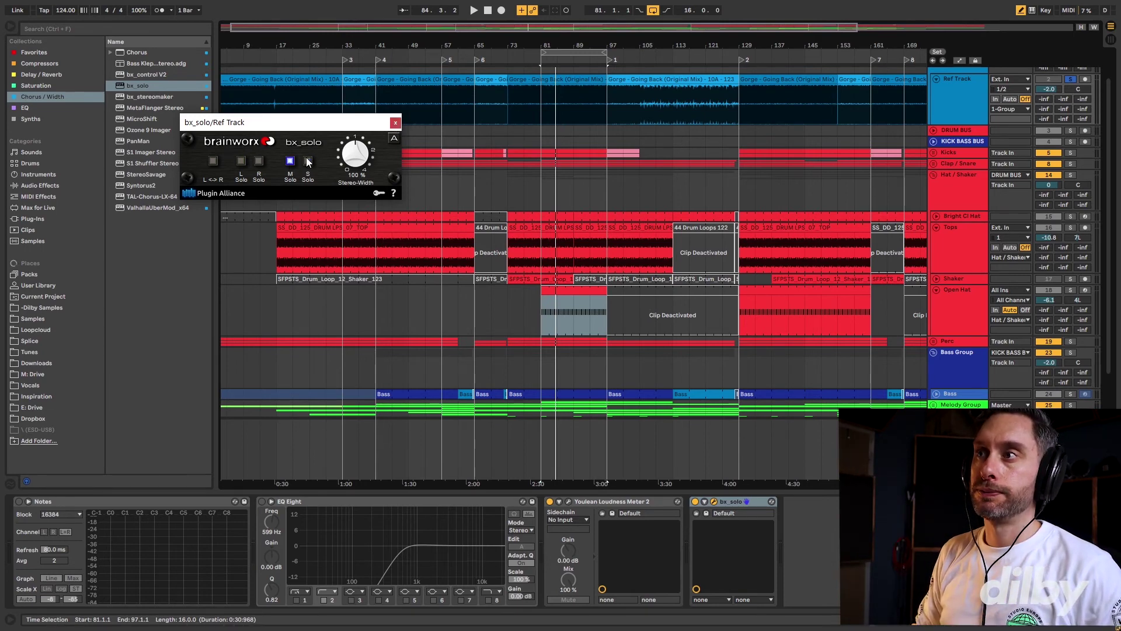
key("space")
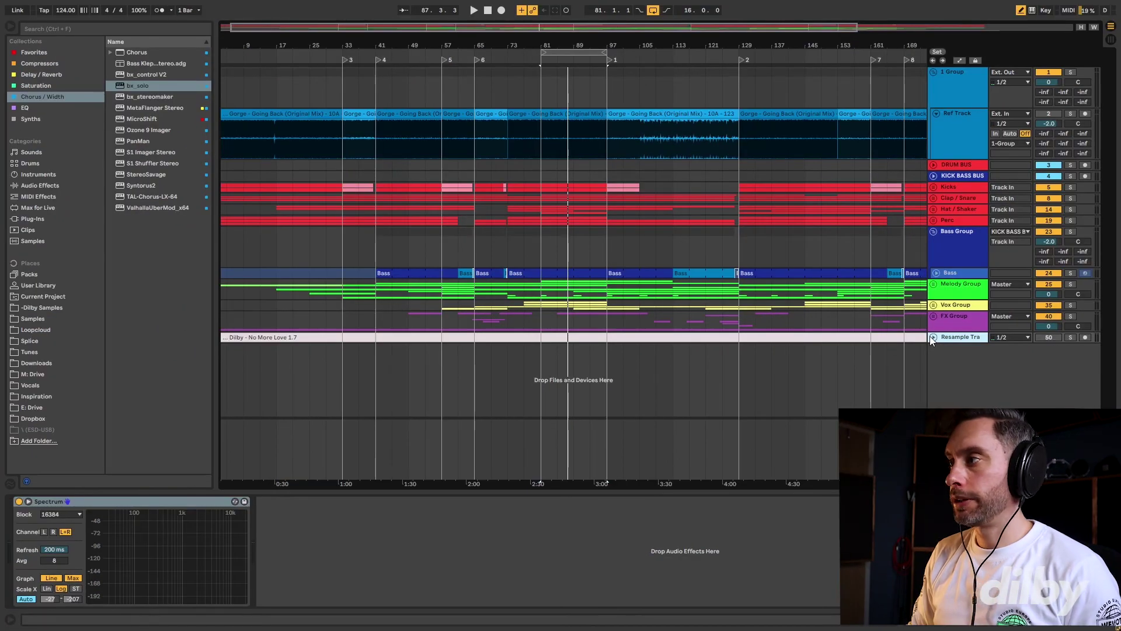
Expand the Resample track, select its audio clip, and review the track's output routing, keeping it on Ext. Out
left_click(932, 337)
left_click_drag(564, 29, 564, 12)
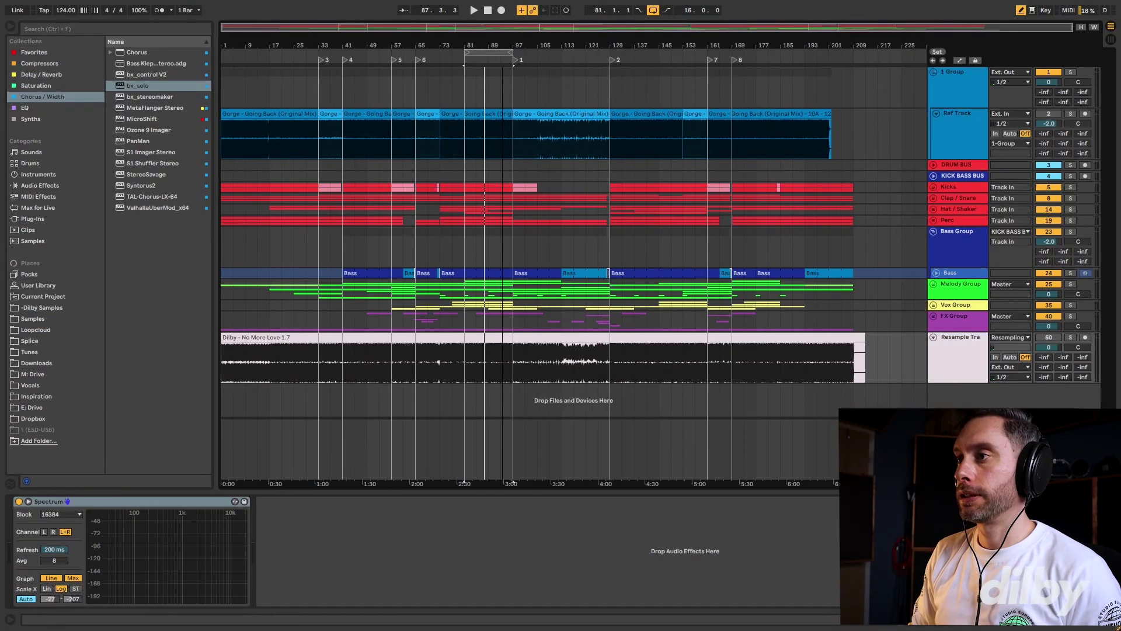
left_click(811, 340)
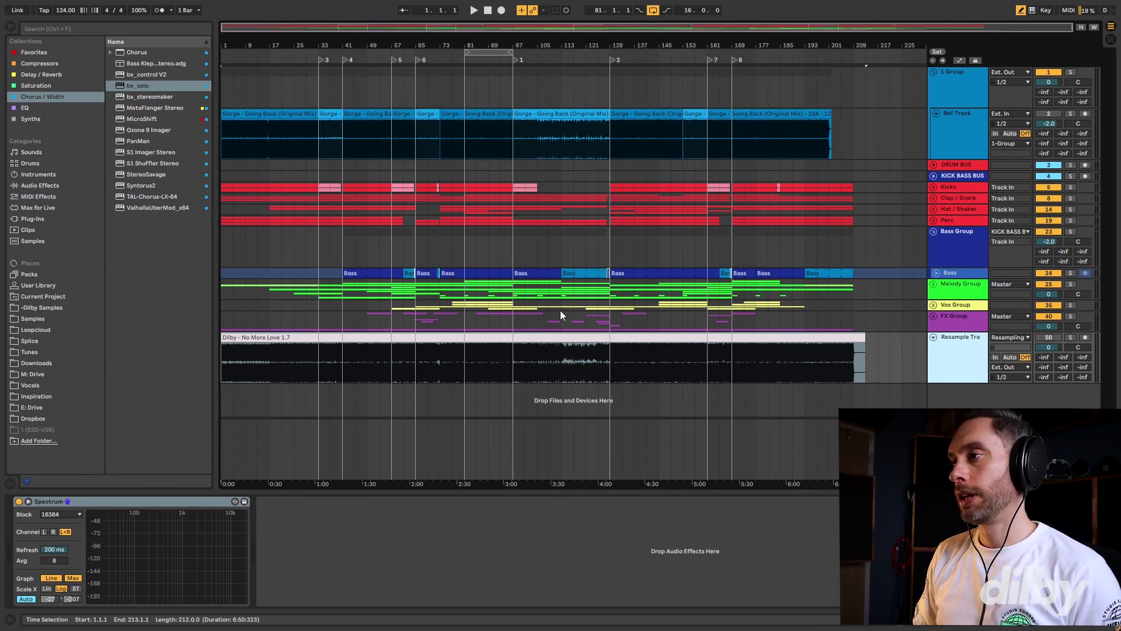
left_click(1002, 368)
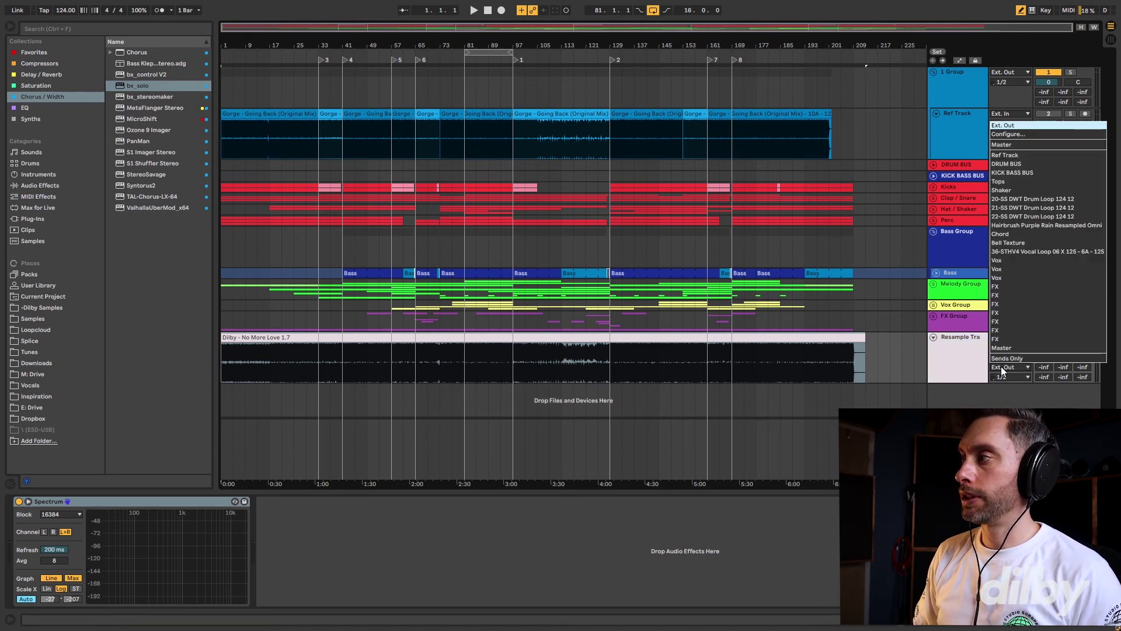
left_click(1001, 366)
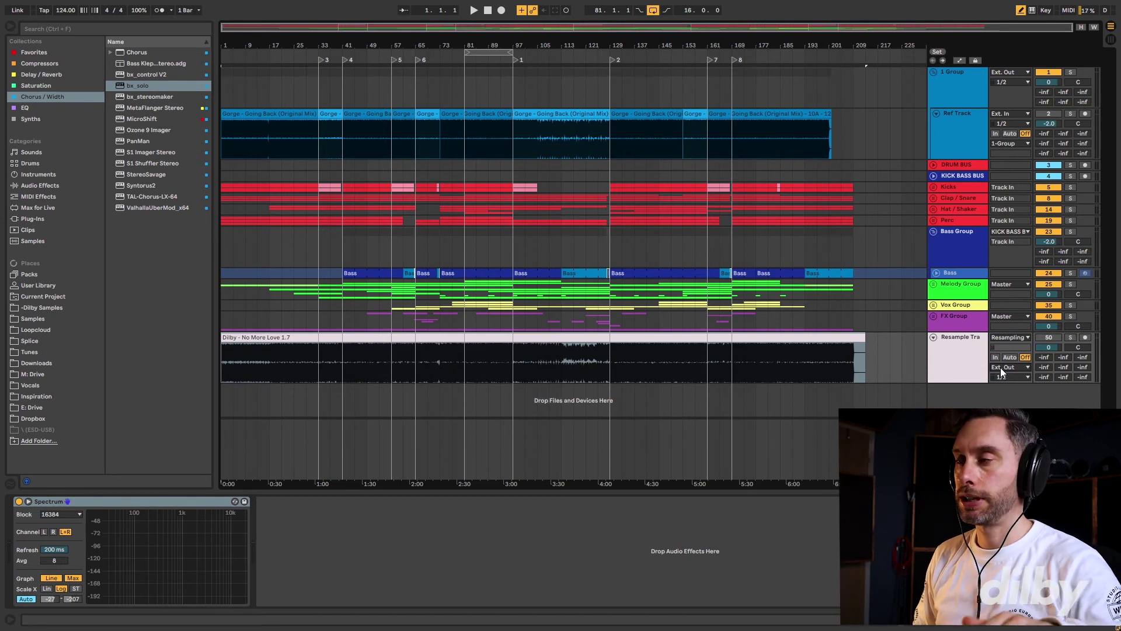
Play from bar 85 and switch the Resample track's solo on and off to compare the resampled version with the live mix
left_click(473, 359)
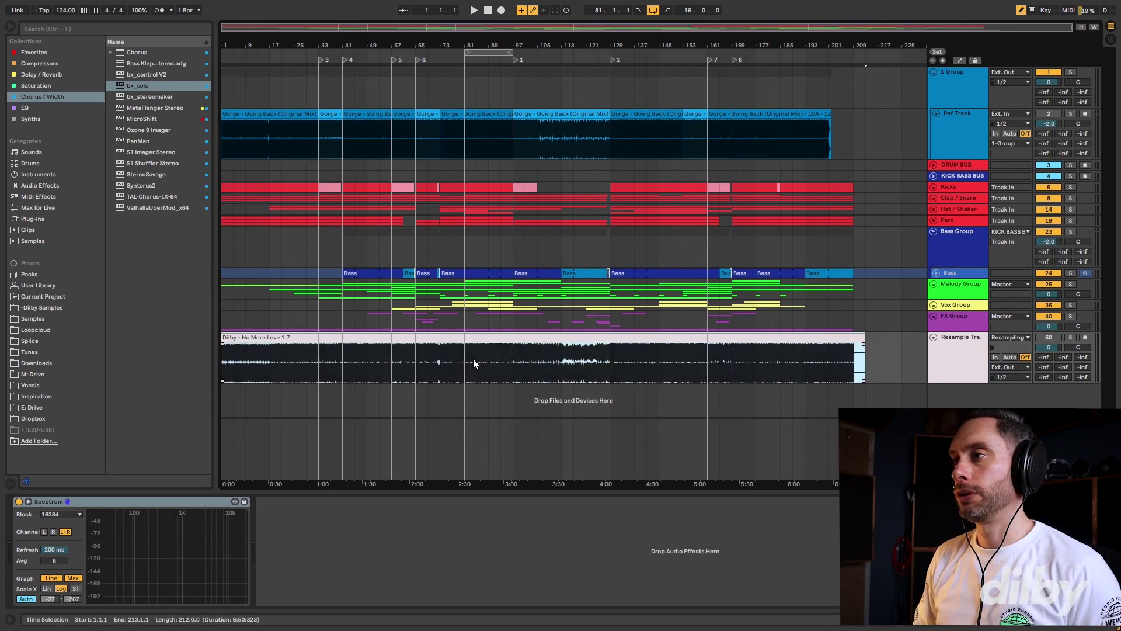
left_click(474, 359)
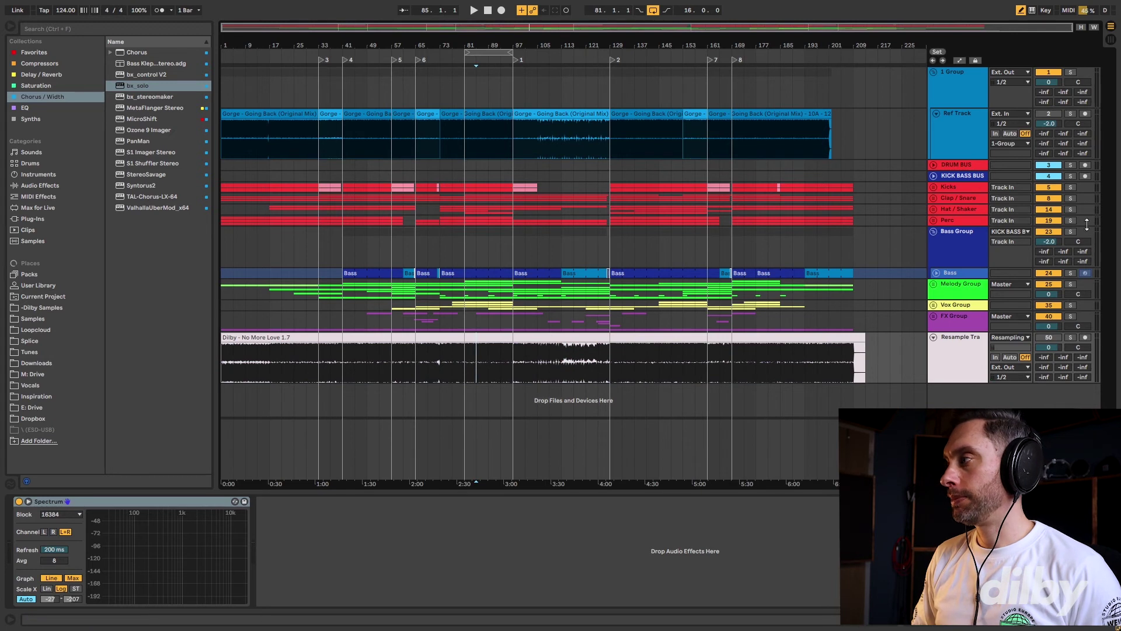
key("space")
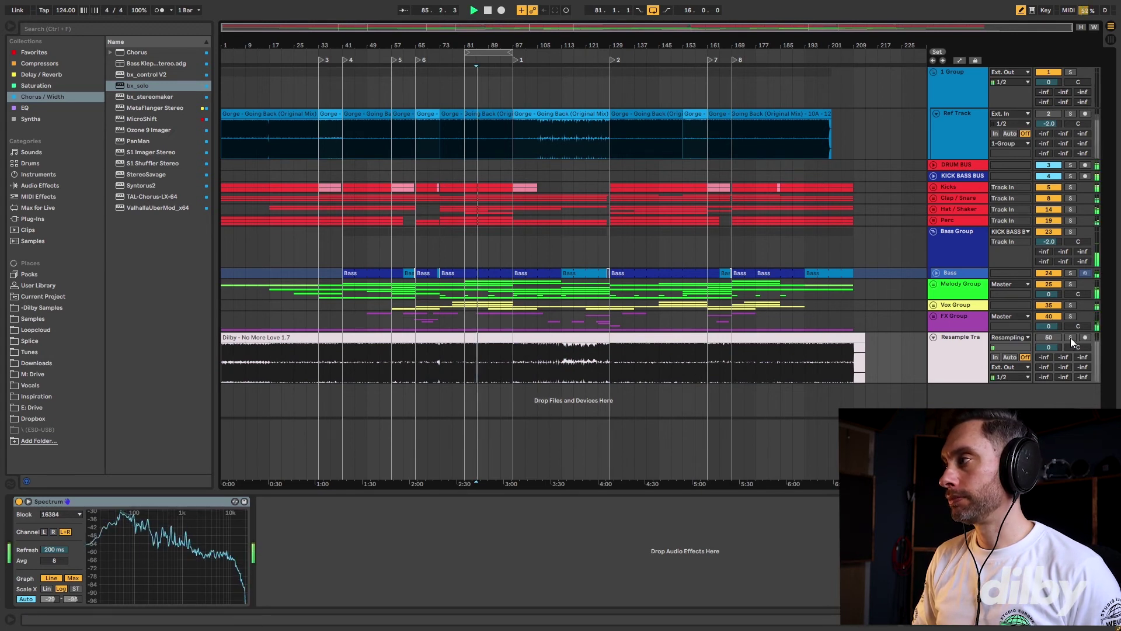
left_click(1070, 338)
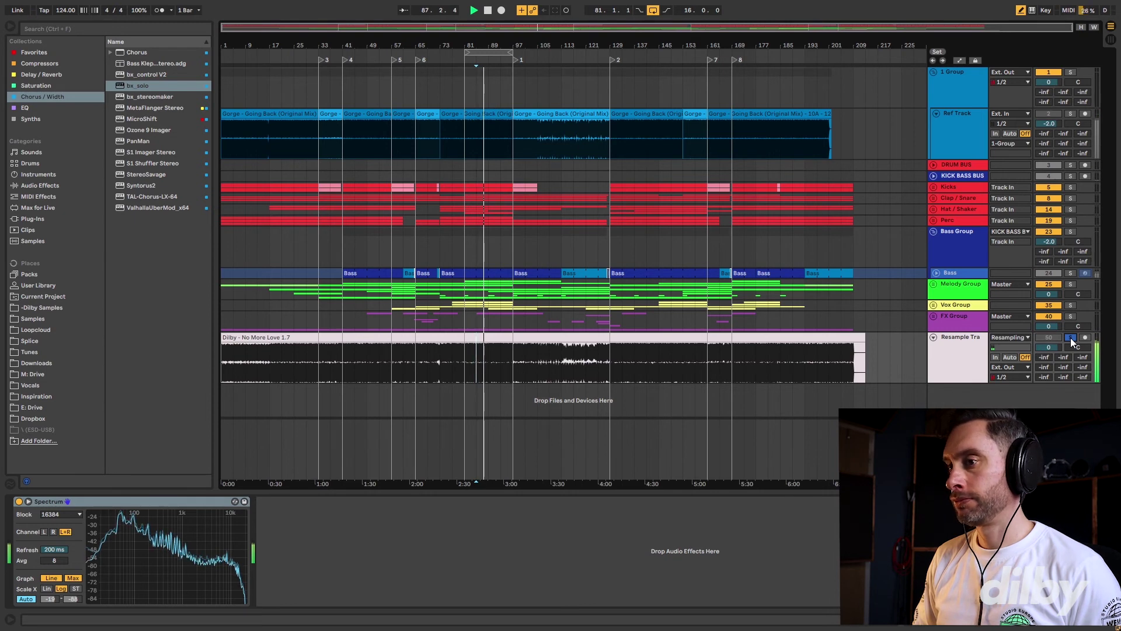
left_click(1071, 338)
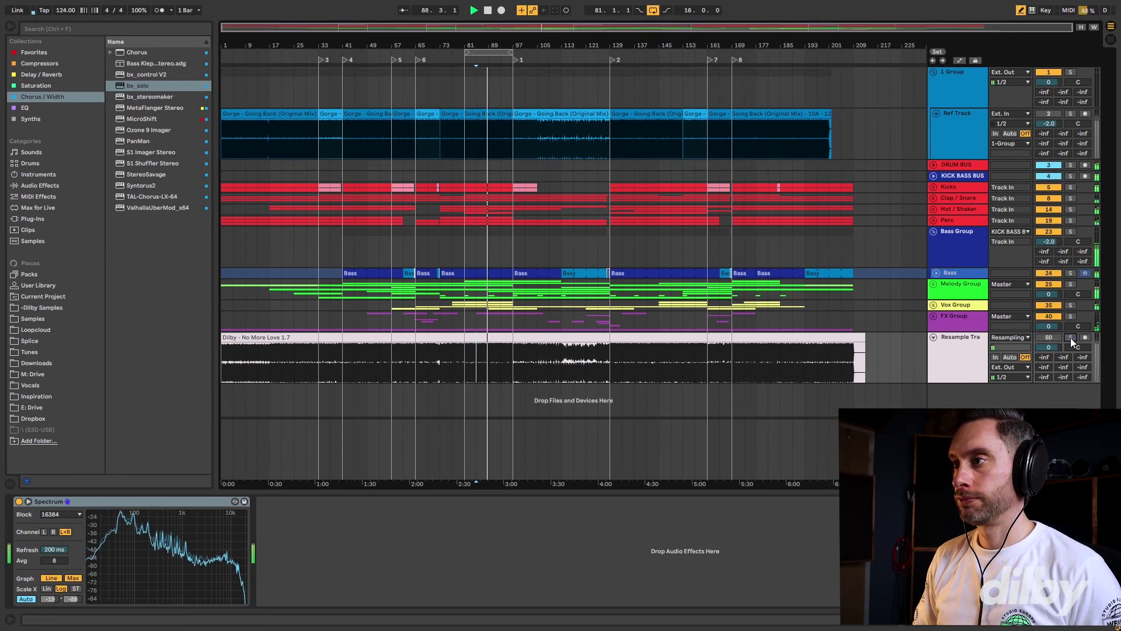
left_click(1071, 337)
Set the loop to span 208 bars from bar 1 and place the insert marker at bar 73 in the resampled clip
left_click(489, 378)
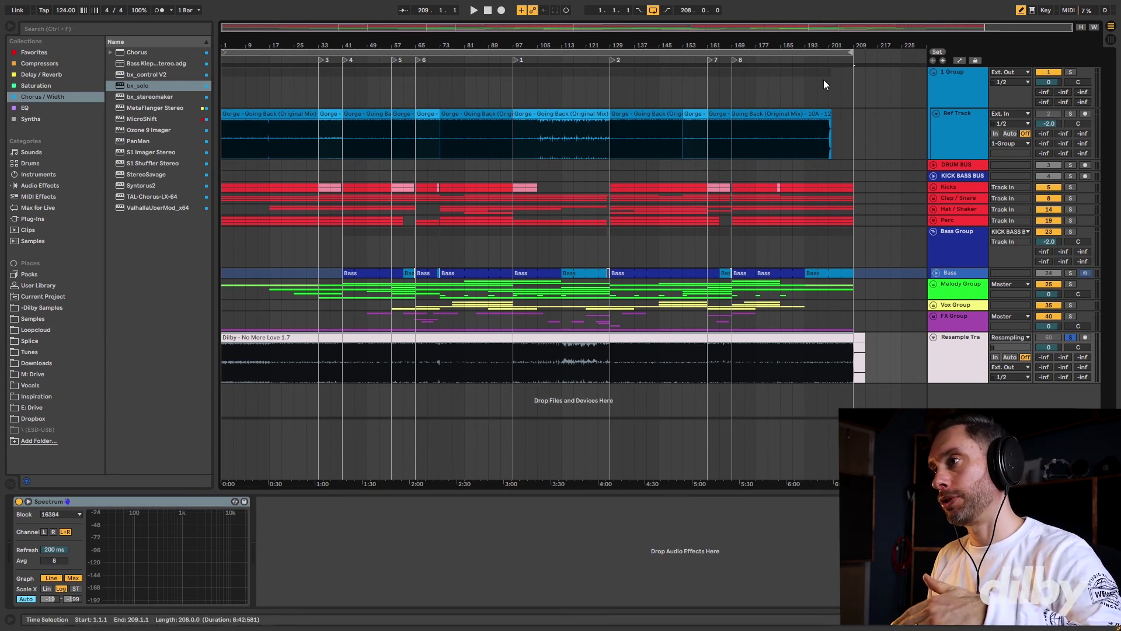
left_click(448, 344)
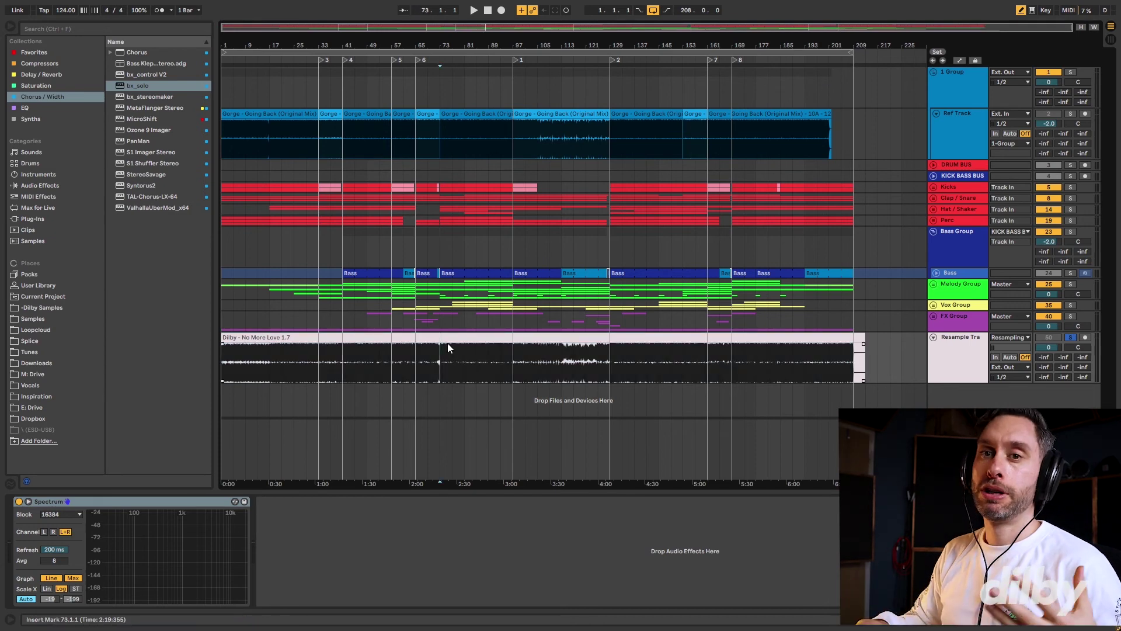